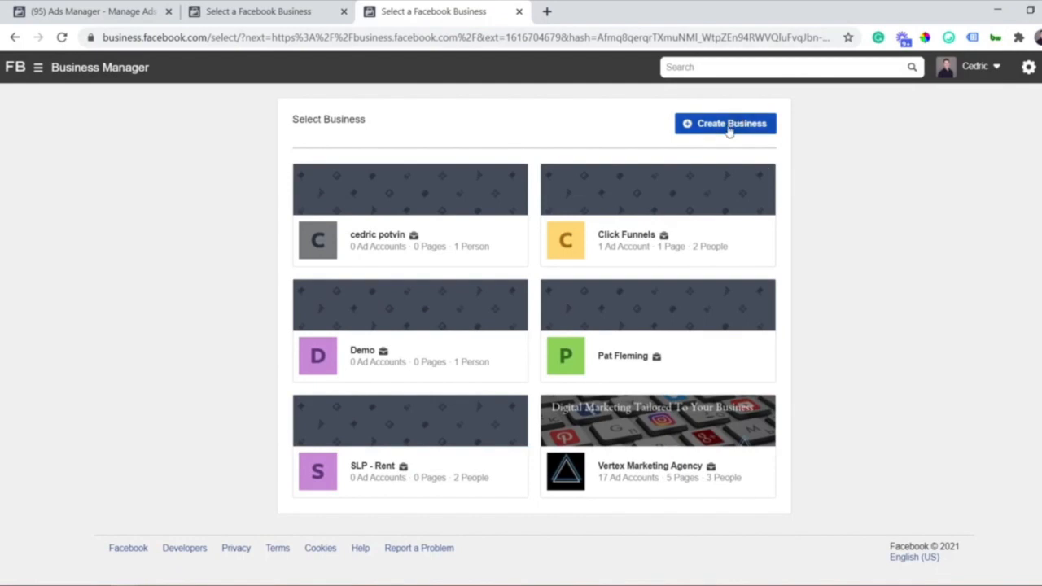
Begin a new business account named Demo and enter the business email address
{"action": "left_click", "coordinate": [728, 125]}
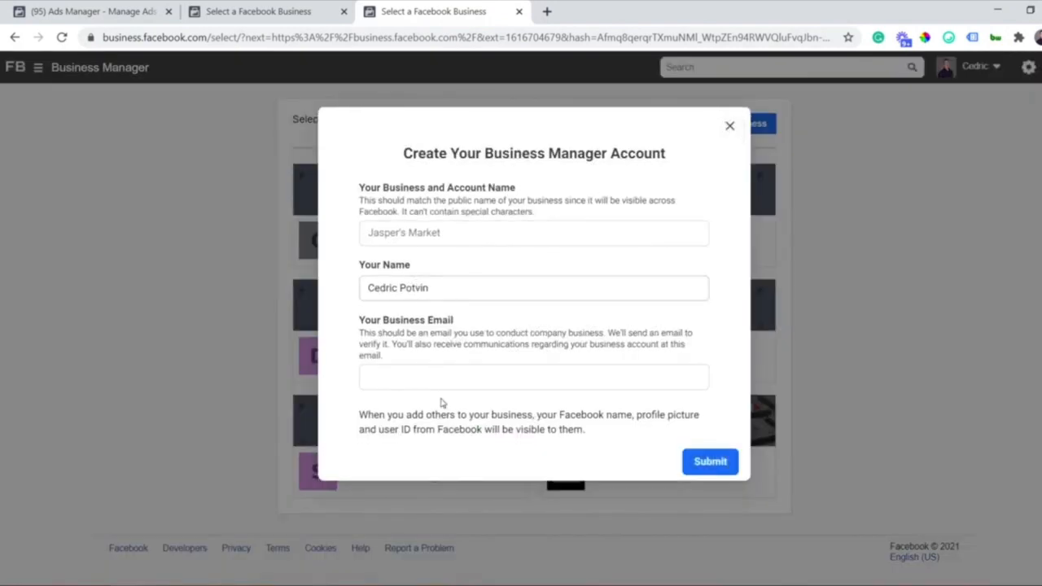
{"action": "left_click", "coordinate": [502, 229]}
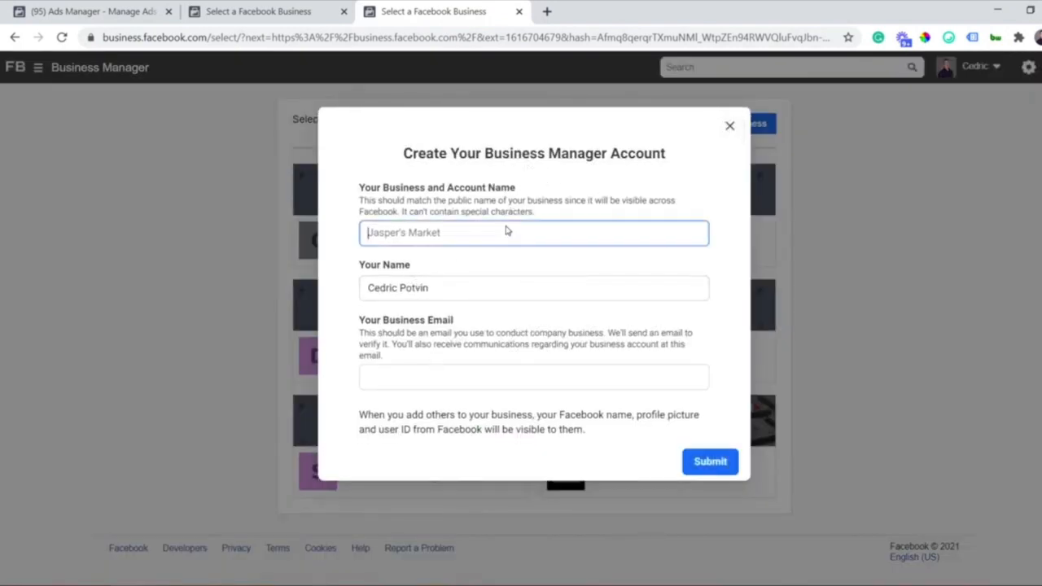
{"action": "type", "text": "Demo FB"}
{"action": "left_click", "coordinate": [447, 378]}
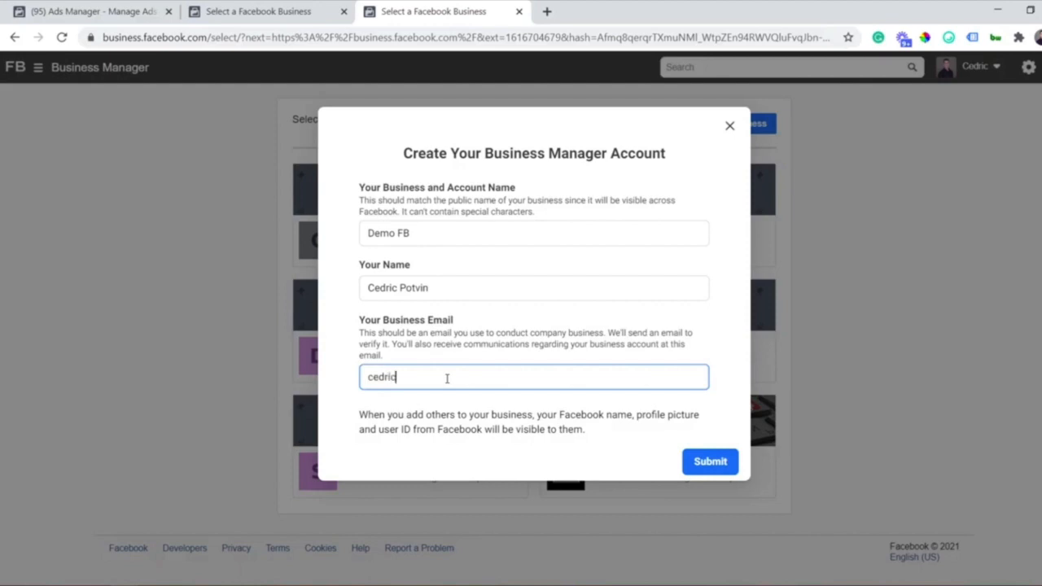
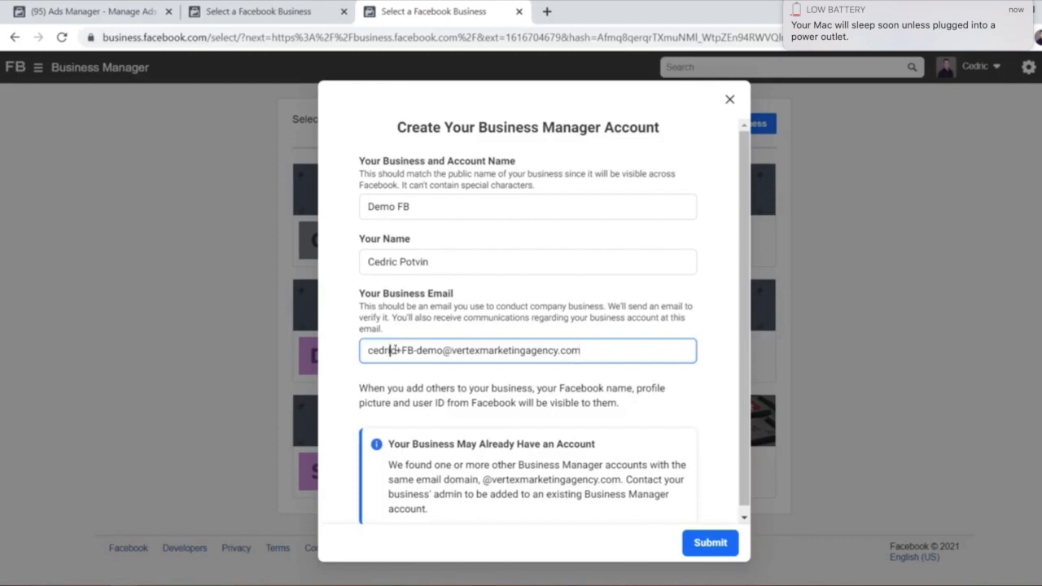
Review the entered business email, submit the account, and open the new business
{"action": "left_click_drag", "start_coordinate": [401, 350], "coordinate": [443, 351]}
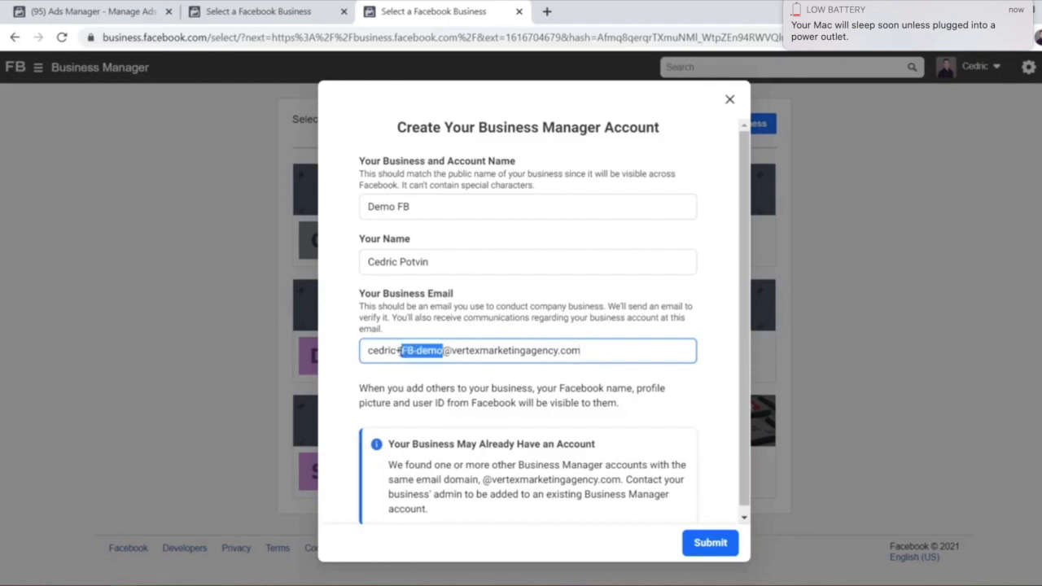
{"action": "key", "text": "Left"}
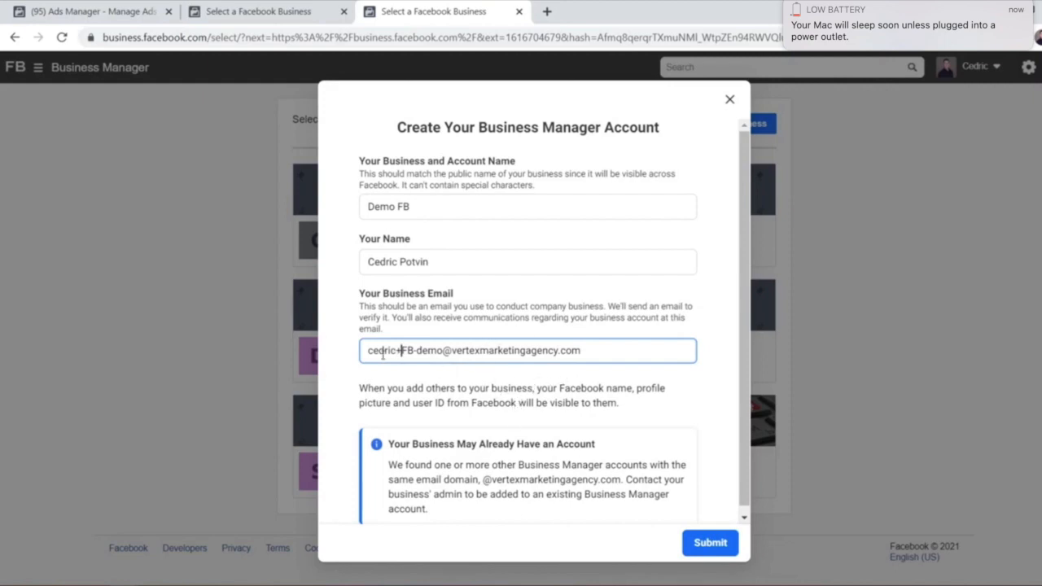
{"action": "left_click_drag", "start_coordinate": [380, 352], "coordinate": [470, 351]}
{"action": "left_click", "coordinate": [540, 349]}
{"action": "left_click_drag", "start_coordinate": [598, 355], "coordinate": [386, 355]}
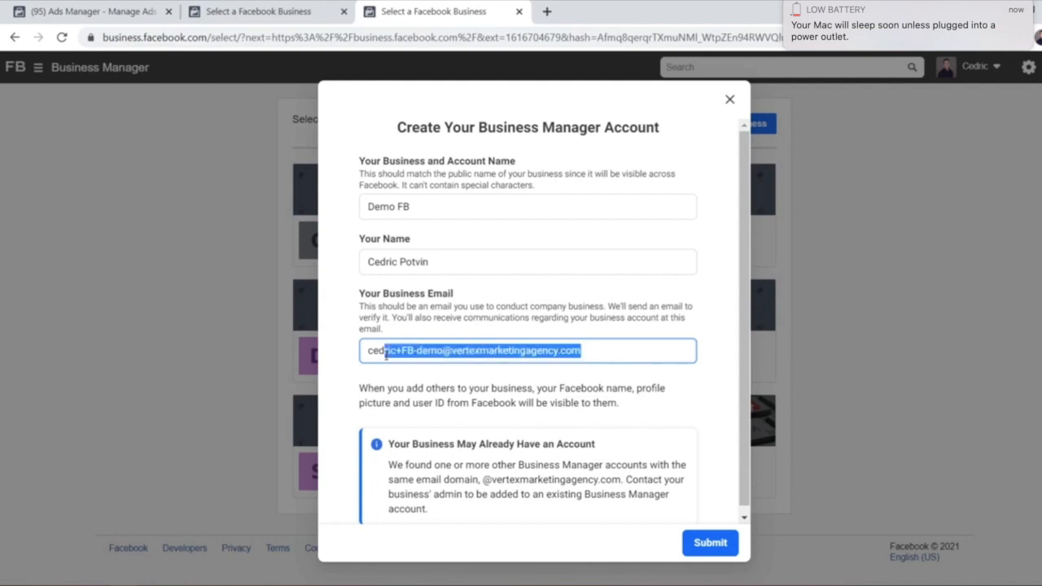
{"action": "left_click", "coordinate": [387, 352]}
{"action": "scroll", "coordinate": [637, 482], "scroll_direction": "down", "scroll_amount": 1}
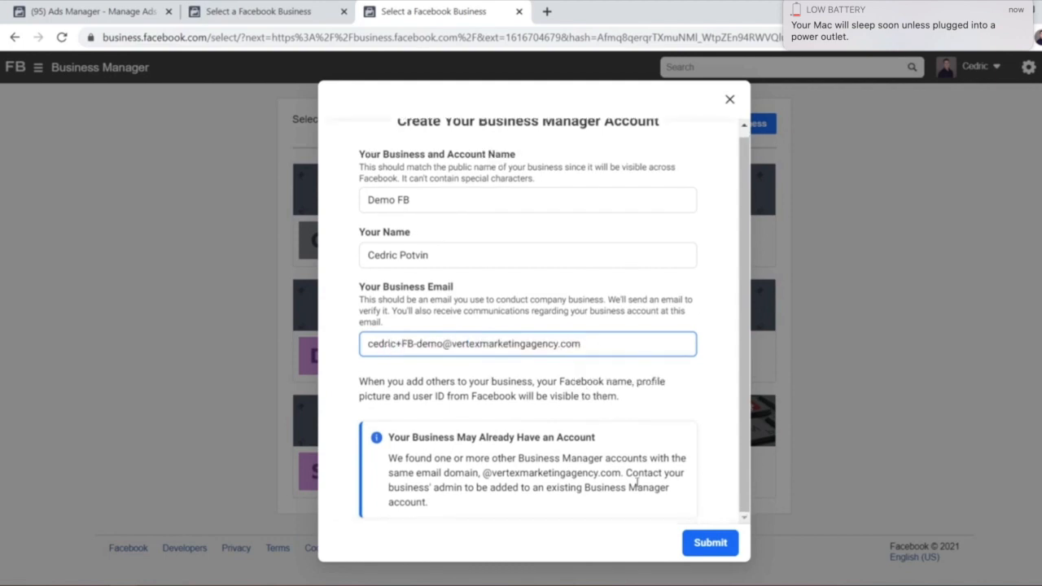
{"action": "left_click", "coordinate": [710, 543]}
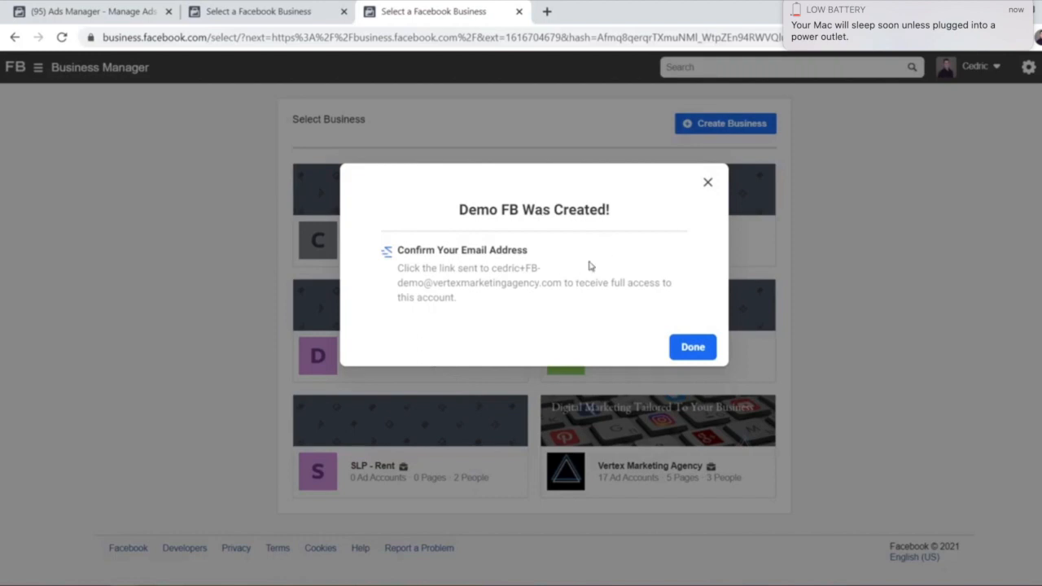
{"action": "left_click", "coordinate": [693, 348]}
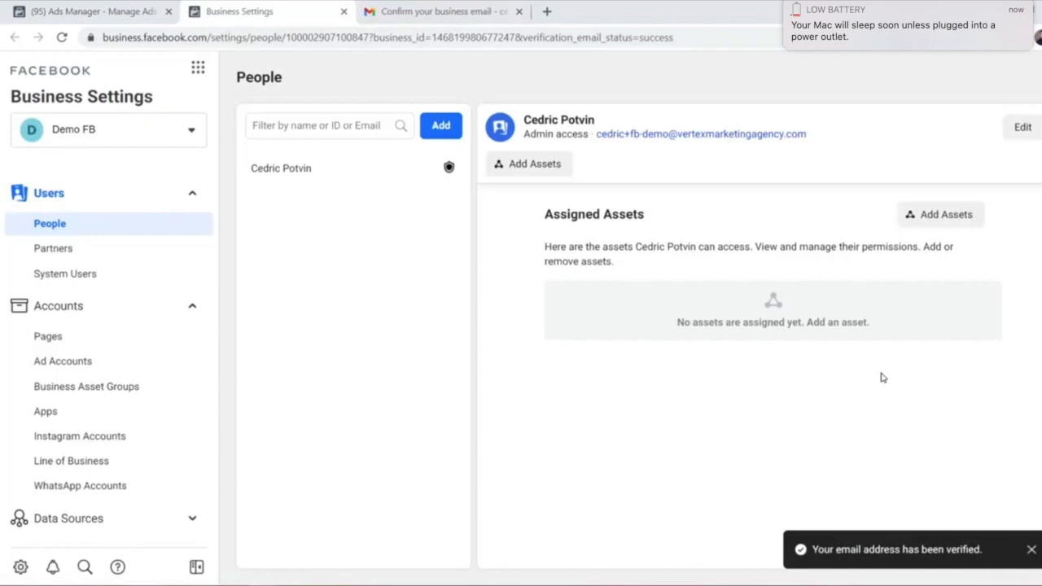
{"action": "left_click", "coordinate": [423, 11]}
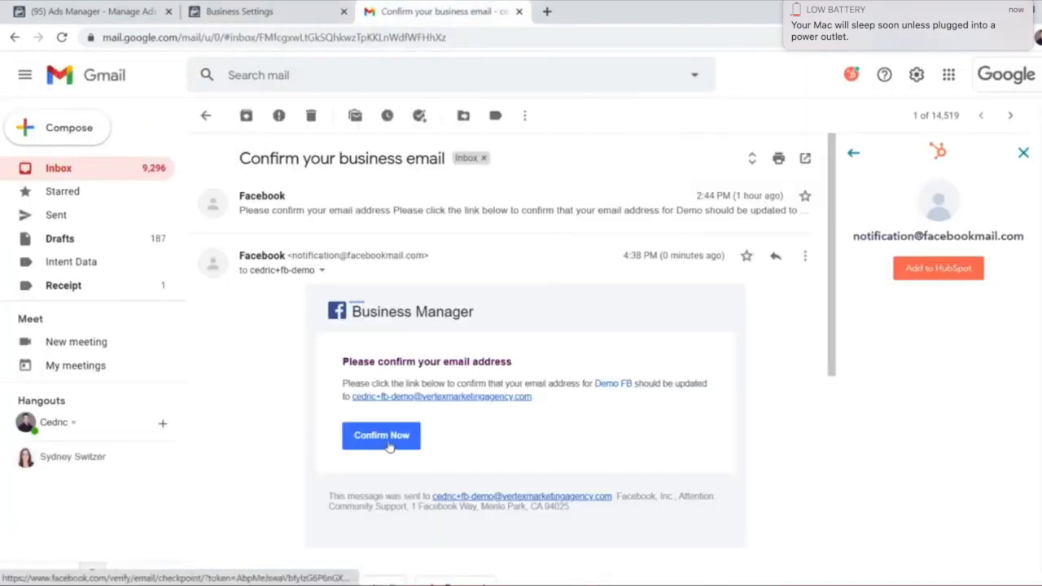
{"action": "left_click", "coordinate": [306, 6]}
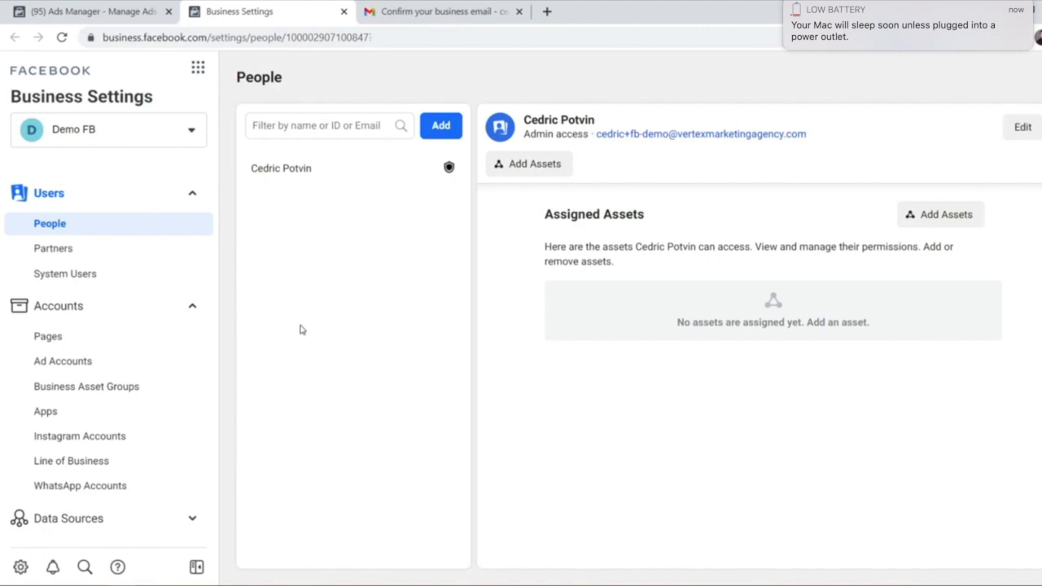
Open Business Settings, check Ad Accounts and Instagram Accounts, then show the Pages Add options
{"action": "left_click", "coordinate": [199, 69]}
{"action": "left_click", "coordinate": [373, 122]}
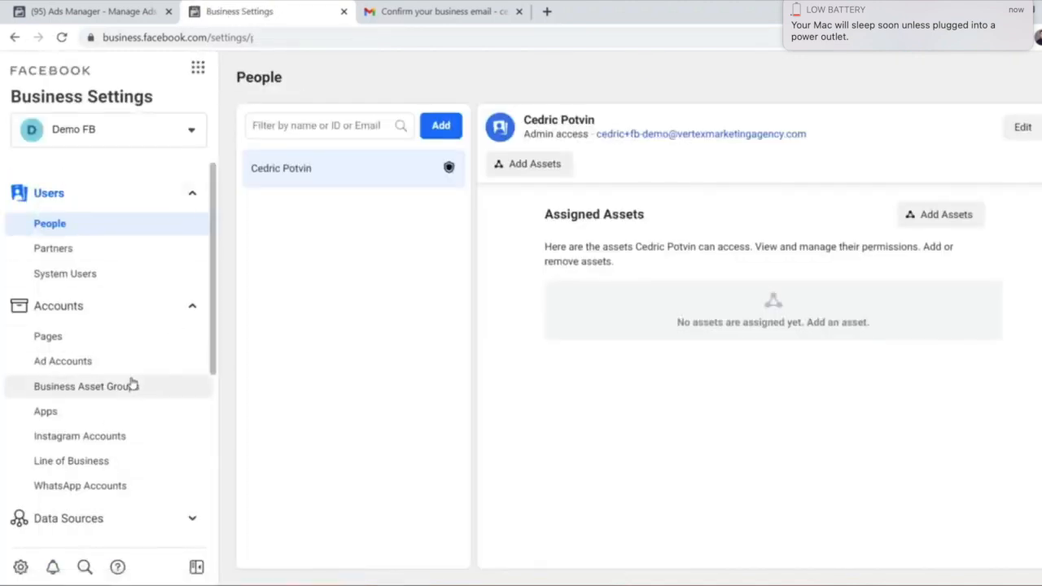
{"action": "left_click", "coordinate": [53, 343]}
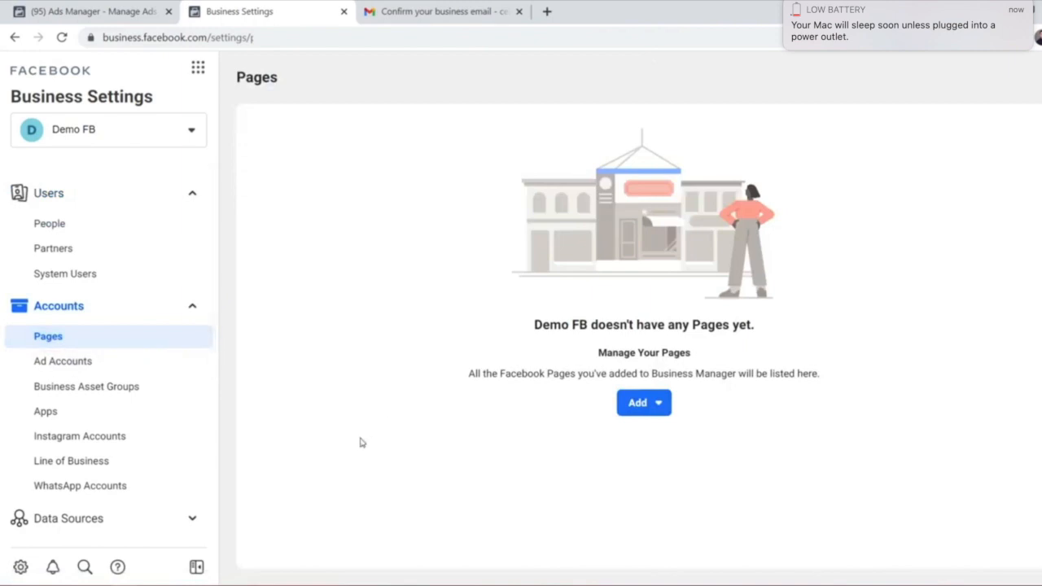
{"action": "left_click", "coordinate": [103, 360]}
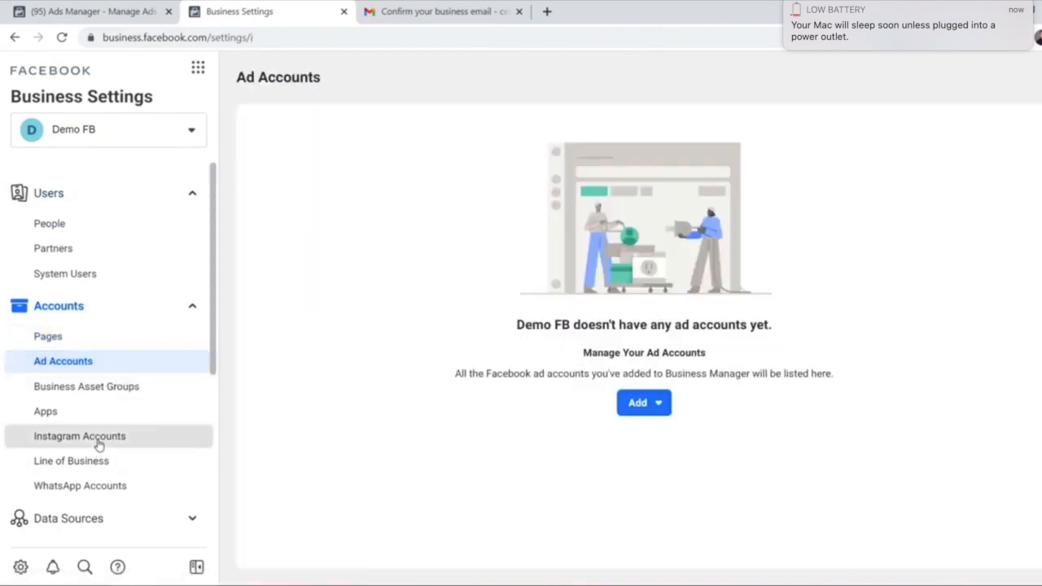
{"action": "left_click", "coordinate": [99, 444]}
{"action": "left_click", "coordinate": [70, 339]}
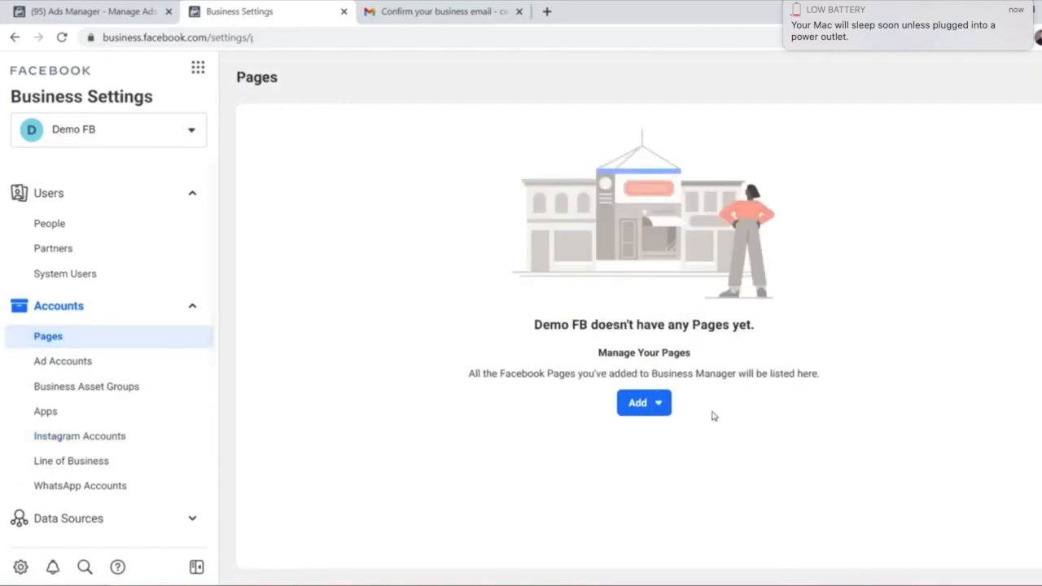
{"action": "left_click", "coordinate": [661, 415]}
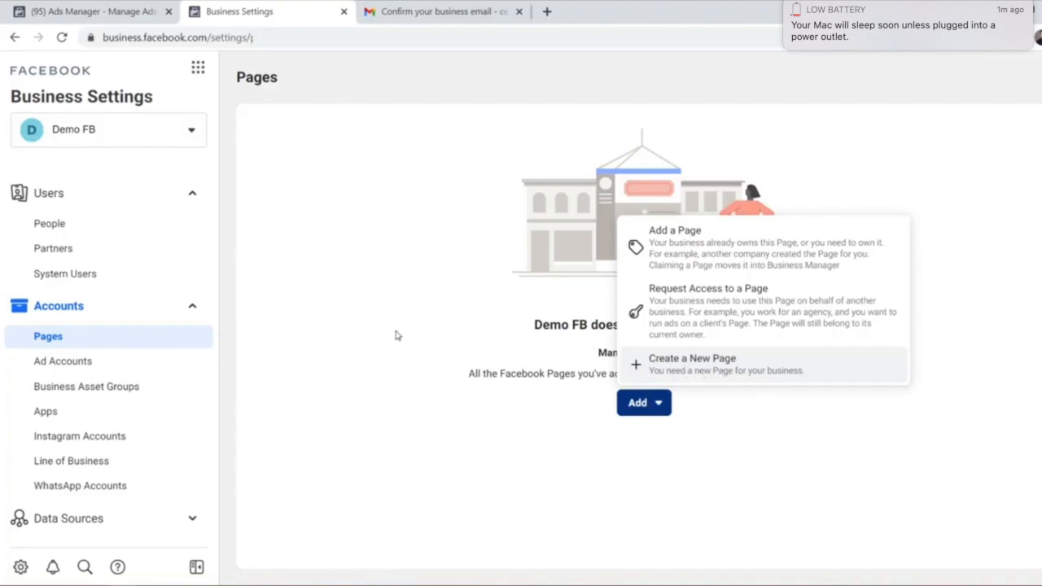
Choose to add an existing ad account under Ad Accounts, then switch to Ads Manager campaigns
{"action": "left_click", "coordinate": [124, 364]}
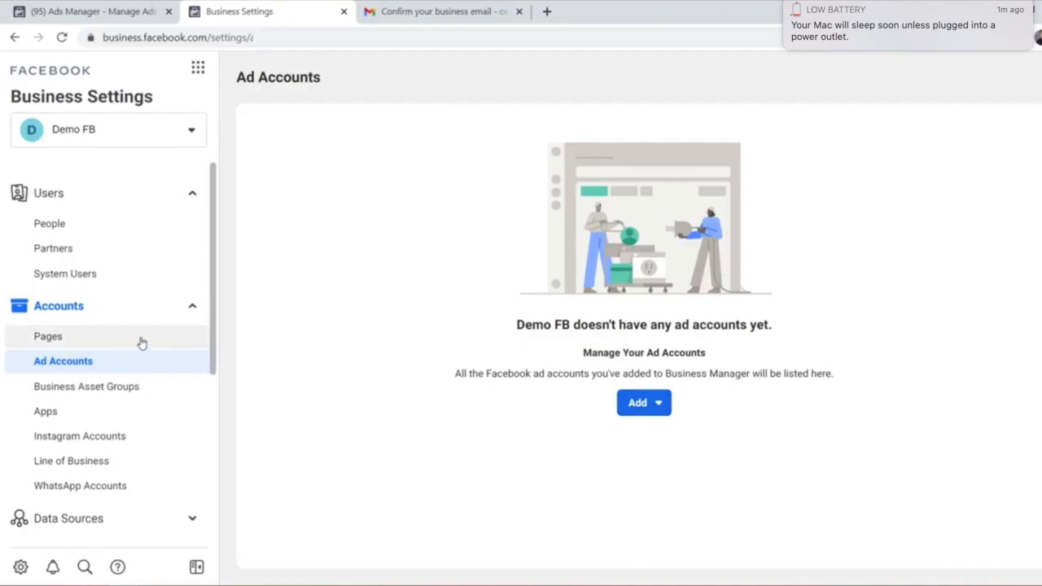
{"action": "left_click", "coordinate": [647, 402]}
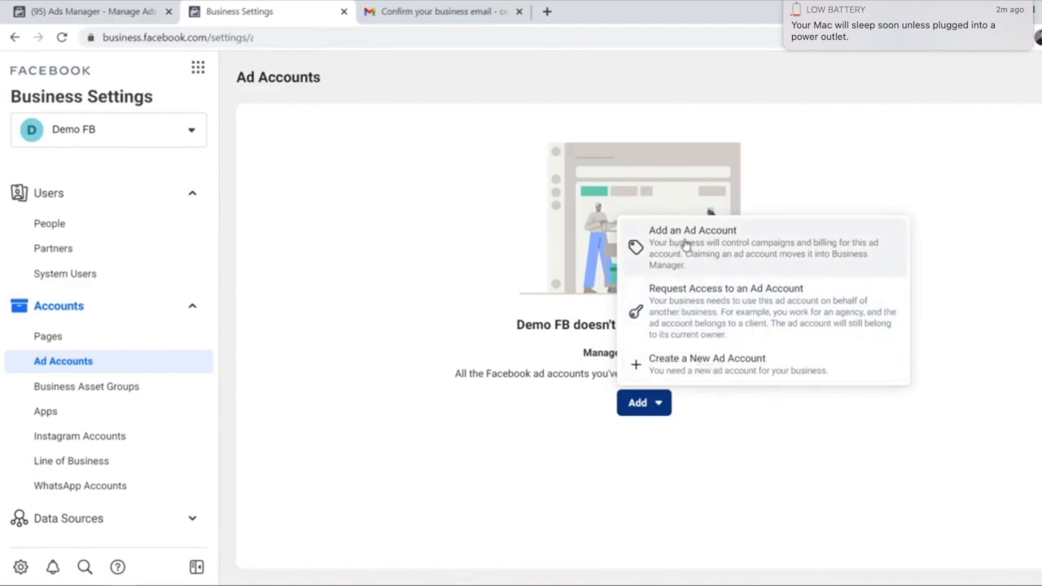
{"action": "left_click", "coordinate": [685, 244]}
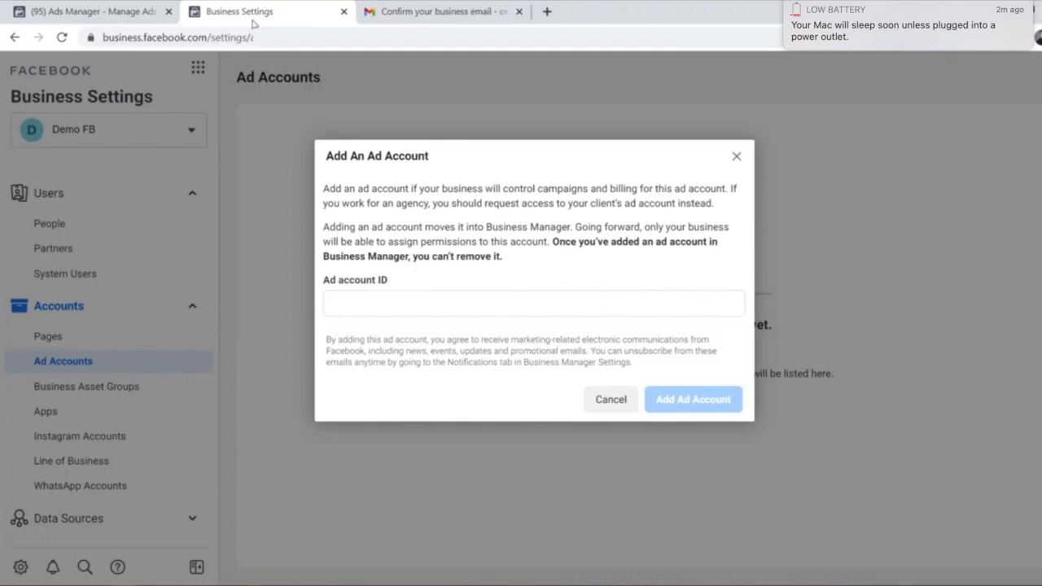
{"action": "left_click", "coordinate": [153, 5]}
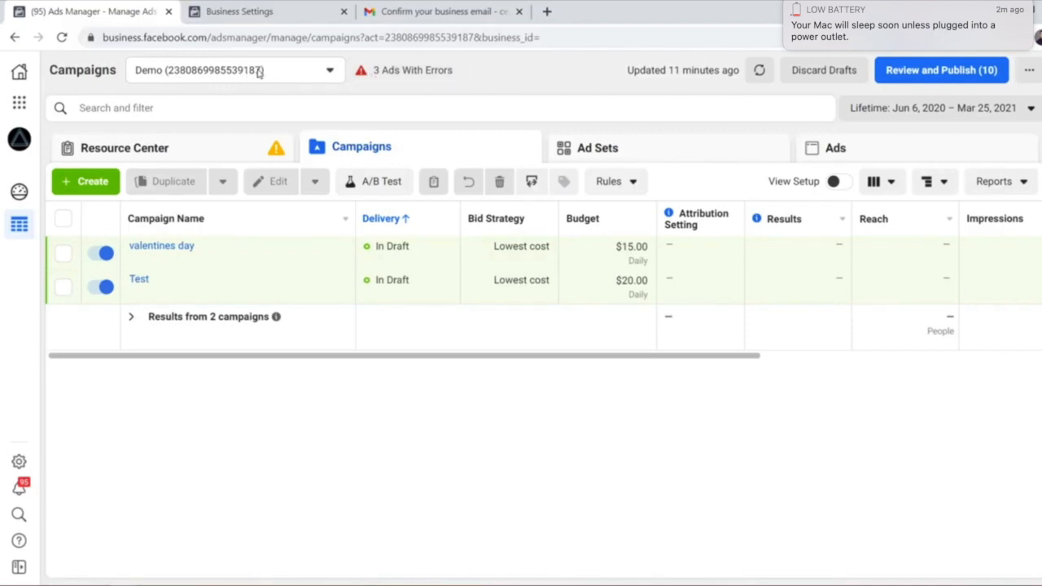
Inspect the Ads Manager page address for the DC's LEDs ad account
{"action": "left_click", "coordinate": [388, 39]}
{"action": "left_click", "coordinate": [381, 39]}
{"action": "left_click_drag", "start_coordinate": [371, 39], "coordinate": [403, 39]}
{"action": "left_click", "coordinate": [405, 39]}
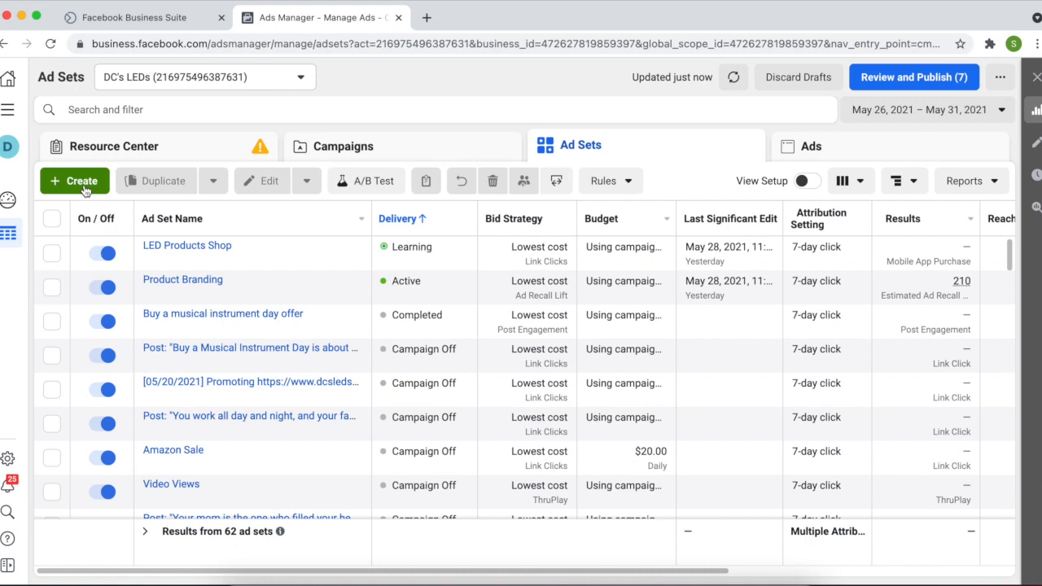
From the Campaigns tab, pick Brand awareness as the objective and expand the naming fields
{"action": "left_click", "coordinate": [413, 145]}
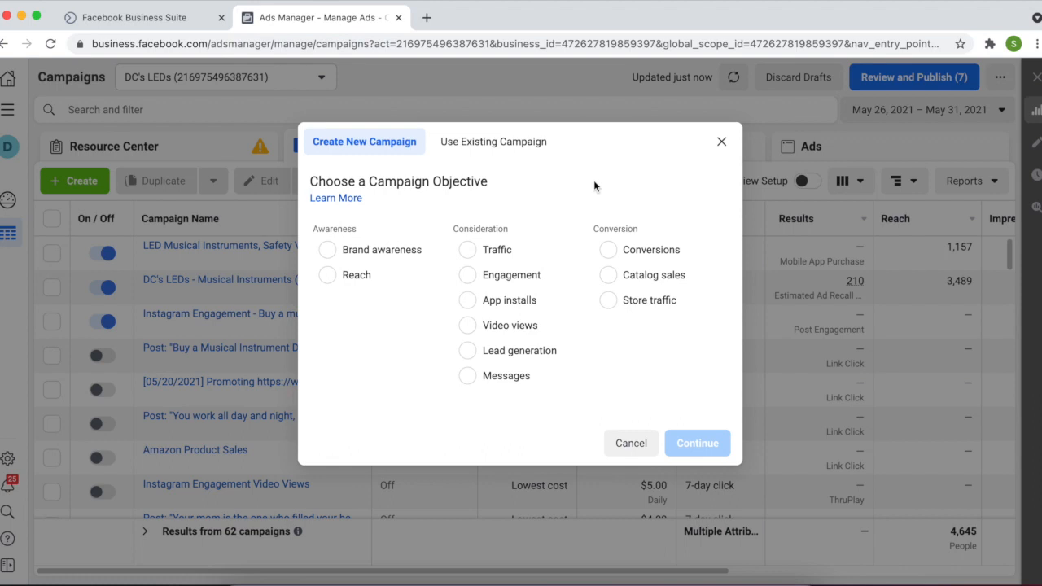
{"action": "left_click", "coordinate": [396, 254]}
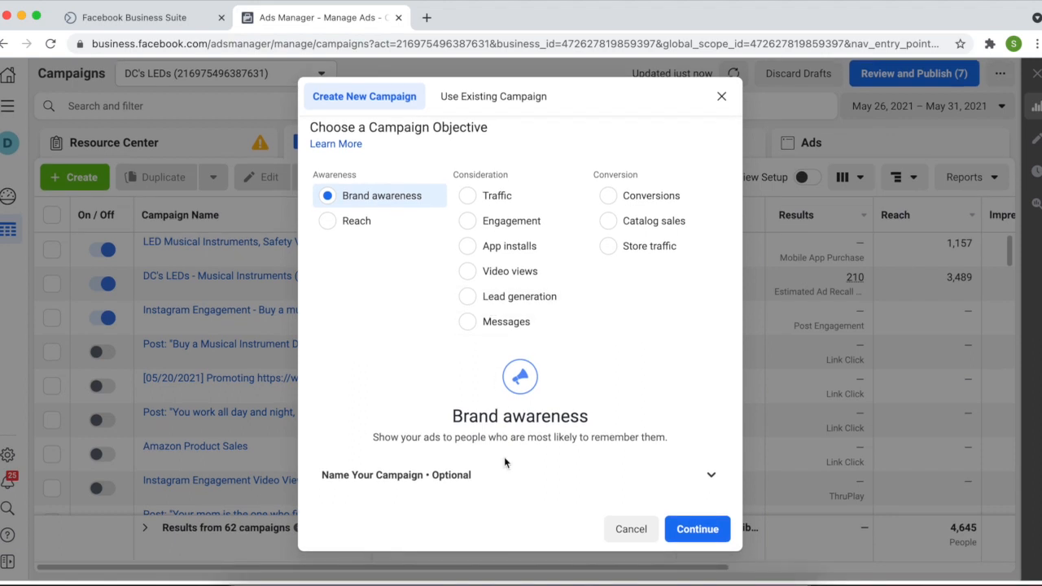
{"action": "left_click", "coordinate": [549, 482]}
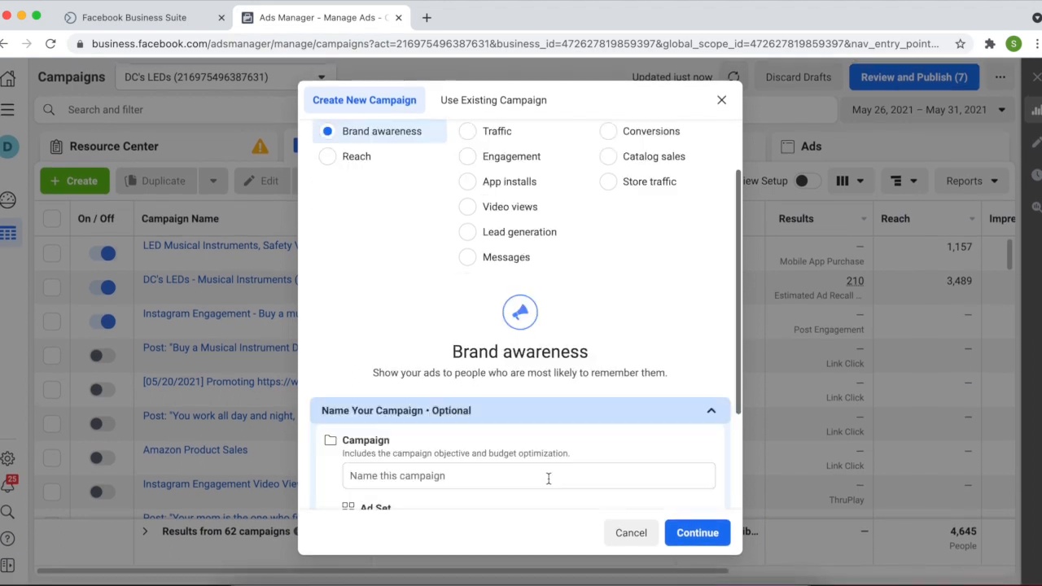
{"action": "scroll", "coordinate": [548, 481], "scroll_direction": "down", "scroll_amount": 3}
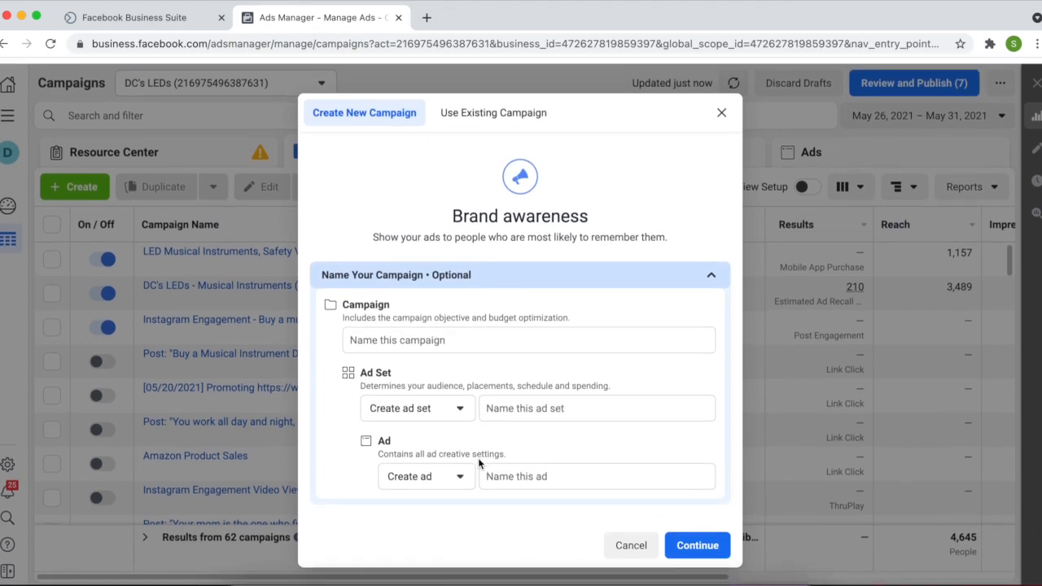
{"action": "scroll", "coordinate": [478, 457], "scroll_direction": "up", "scroll_amount": 5}
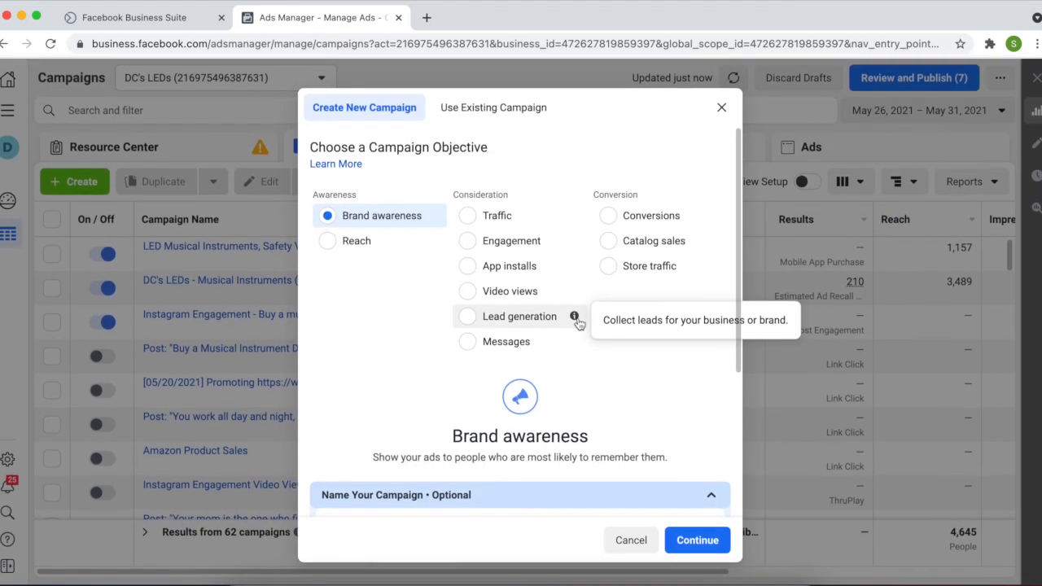
Select Reach in place of Brand awareness as the new campaign's objective
{"action": "left_click", "coordinate": [340, 246]}
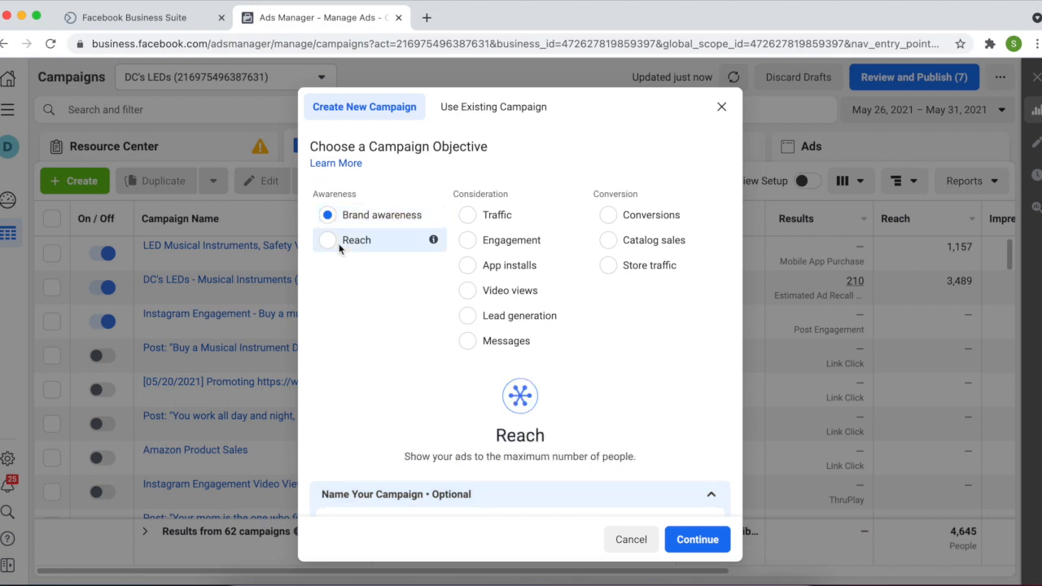
{"action": "scroll", "coordinate": [463, 404], "scroll_direction": "down", "scroll_amount": 3}
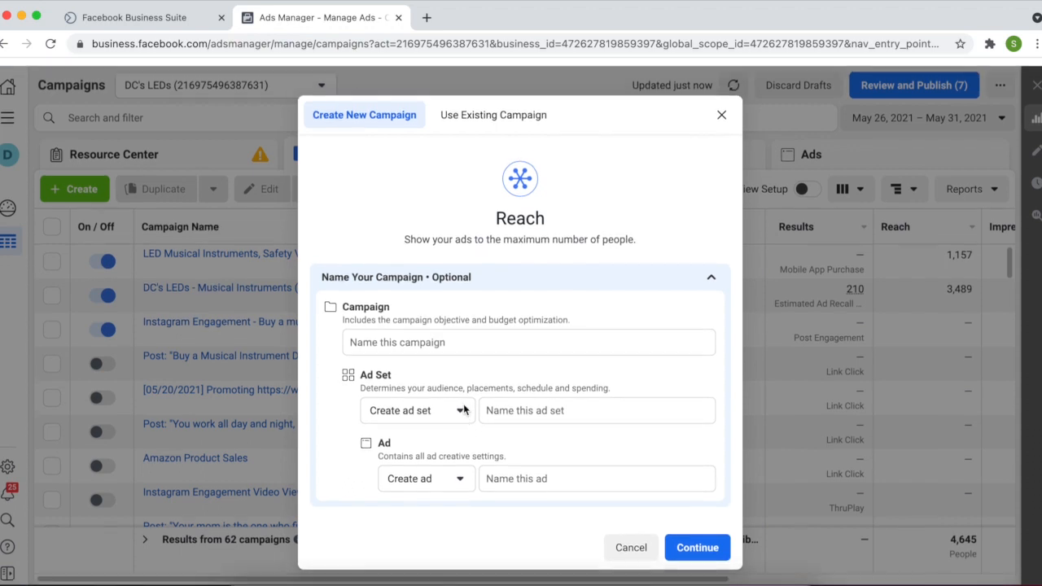
{"action": "scroll", "coordinate": [464, 403], "scroll_direction": "up", "scroll_amount": 2}
{"action": "scroll", "coordinate": [463, 404], "scroll_direction": "up", "scroll_amount": 2}
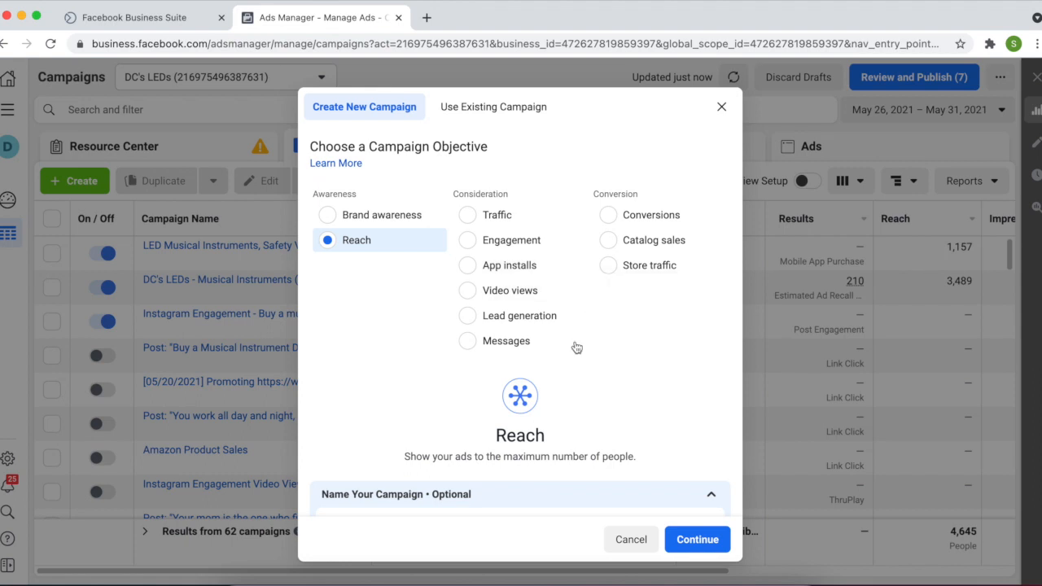
Choose Engagement and name the campaign XYZ, ad set Digital Crunches, ad Instagram engagement
{"action": "left_click", "coordinate": [469, 241]}
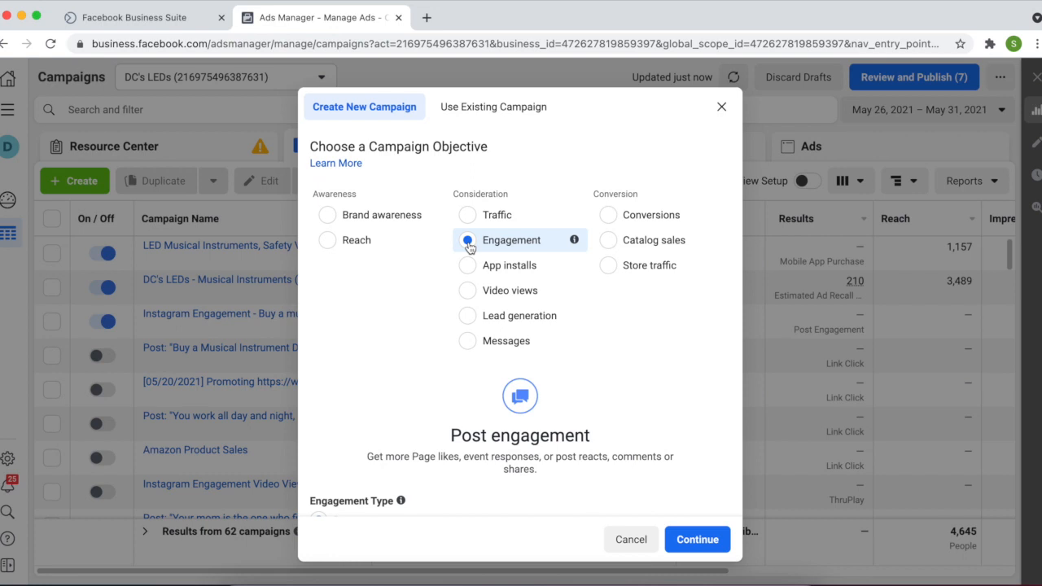
{"action": "scroll", "coordinate": [470, 247], "scroll_direction": "down", "scroll_amount": 5}
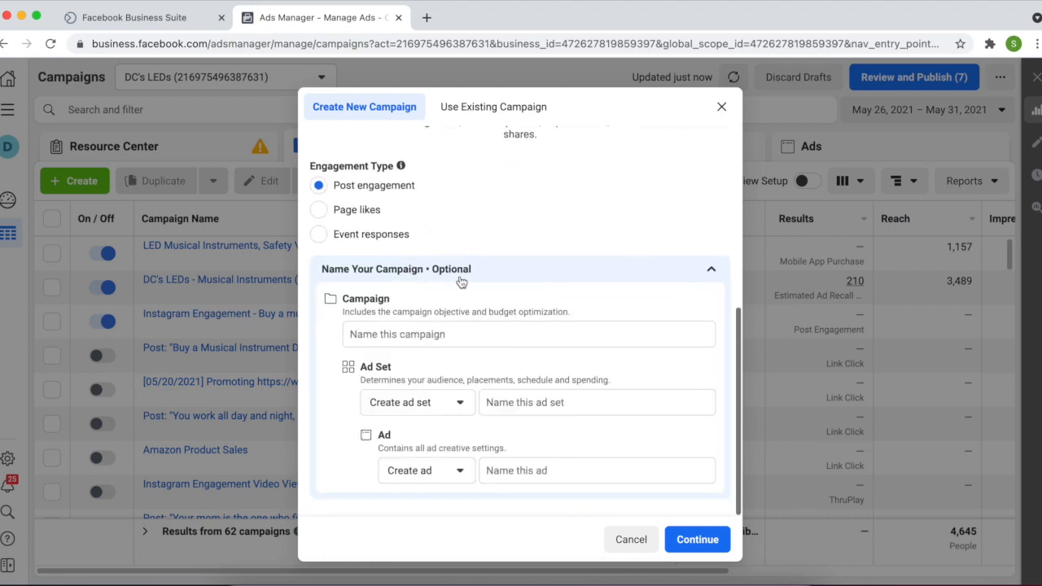
{"action": "left_click", "coordinate": [440, 332]}
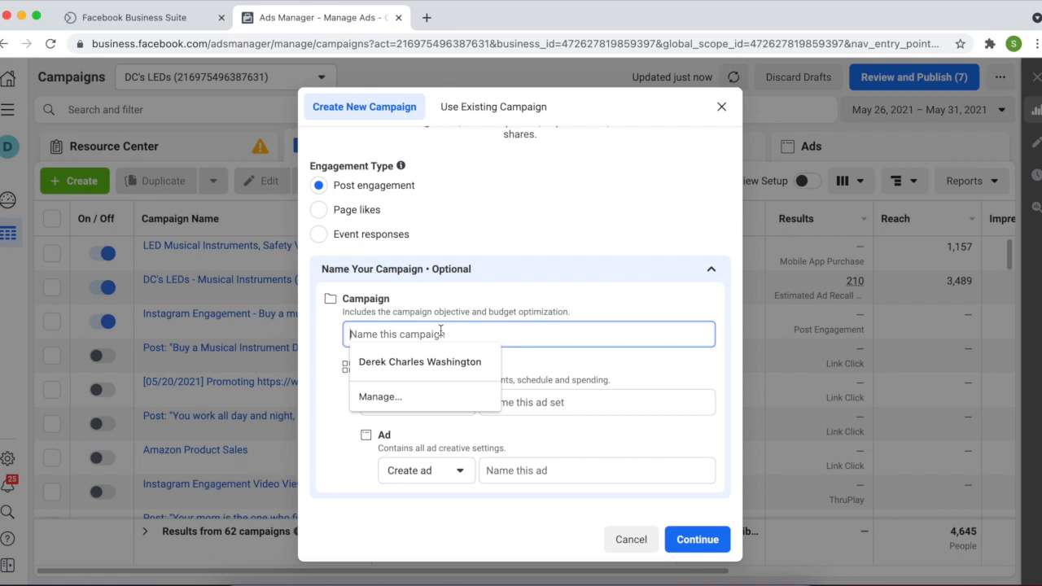
{"action": "type", "text": "XYZ"}
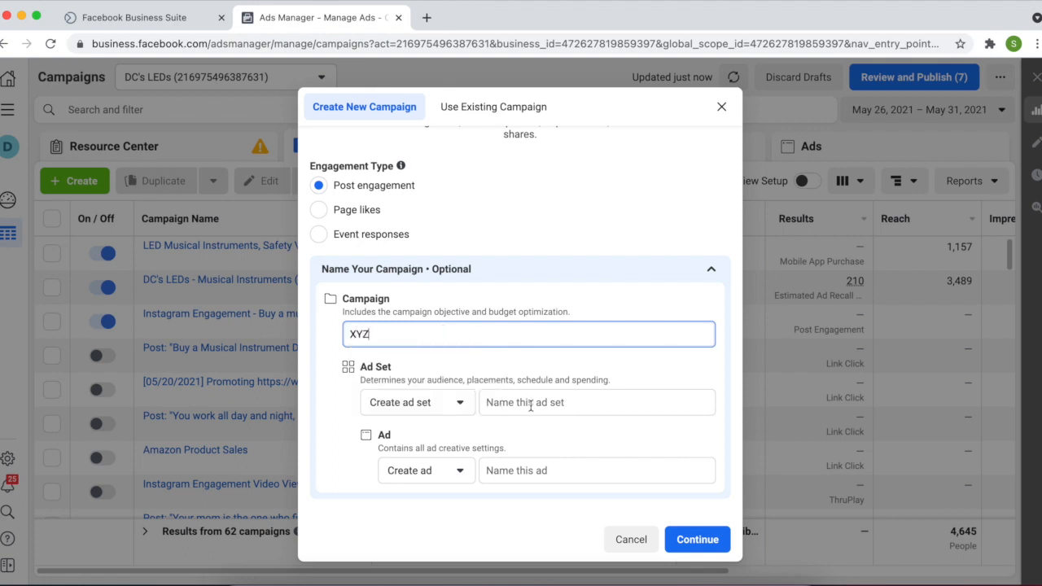
{"action": "left_click", "coordinate": [531, 405]}
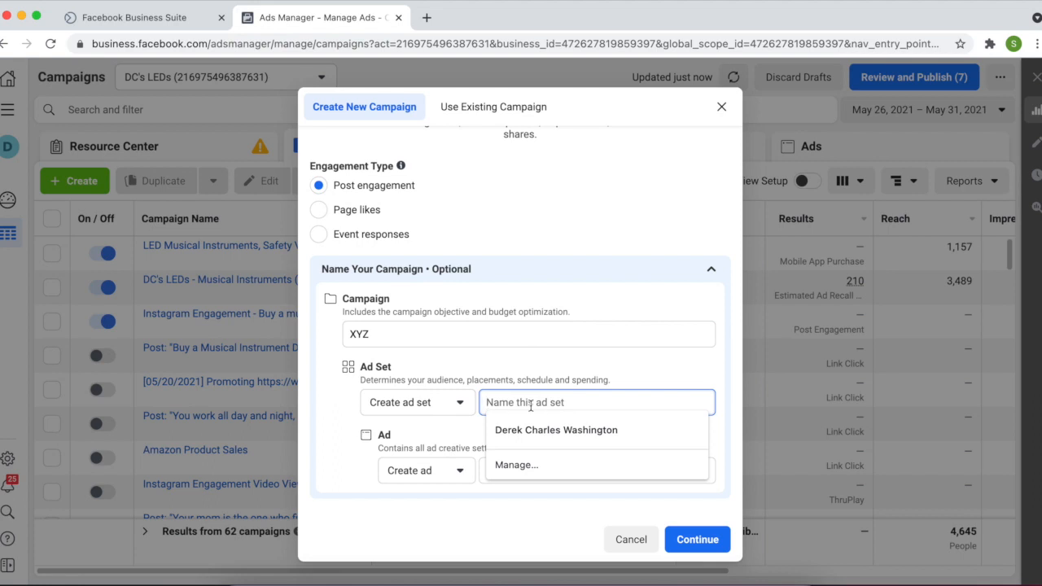
{"action": "type", "text": "Digital C"}
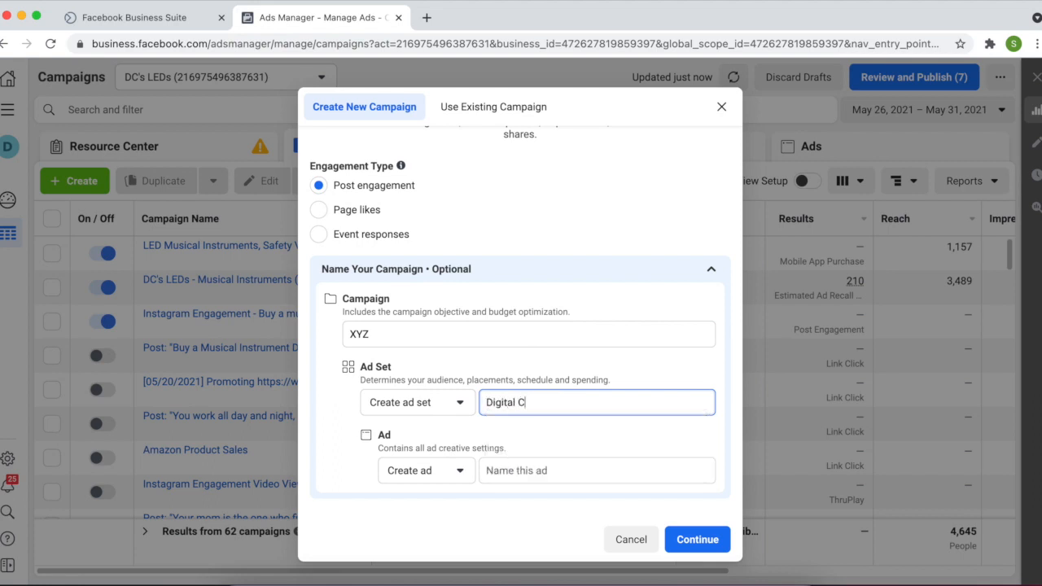
{"action": "type", "text": "runches"}
{"action": "left_click", "coordinate": [560, 467]}
{"action": "type", "text": "Inst"}
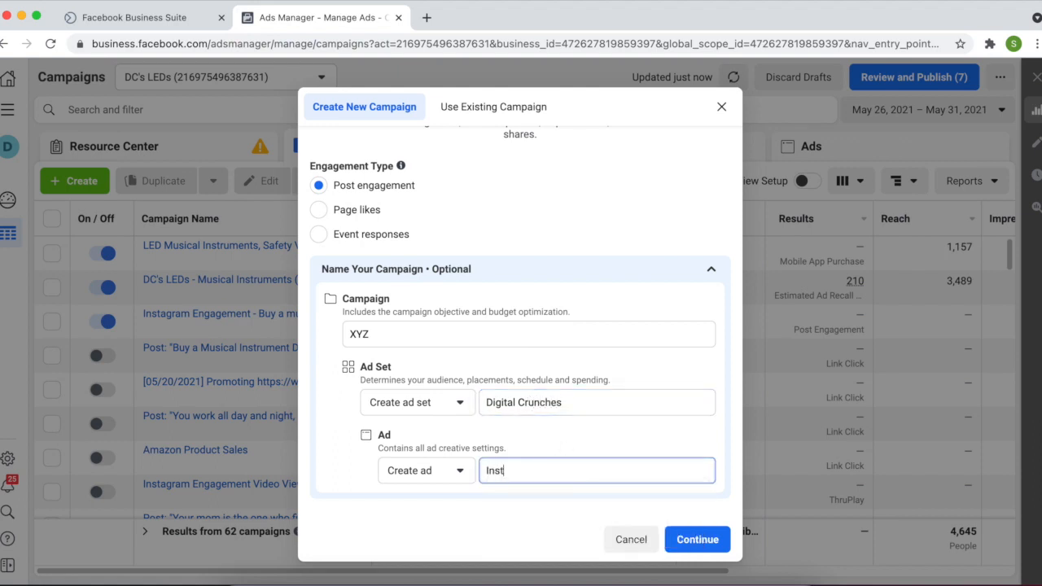
{"action": "type", "text": "agram e"}
{"action": "type", "text": "nga"}
{"action": "type", "text": "gement"}
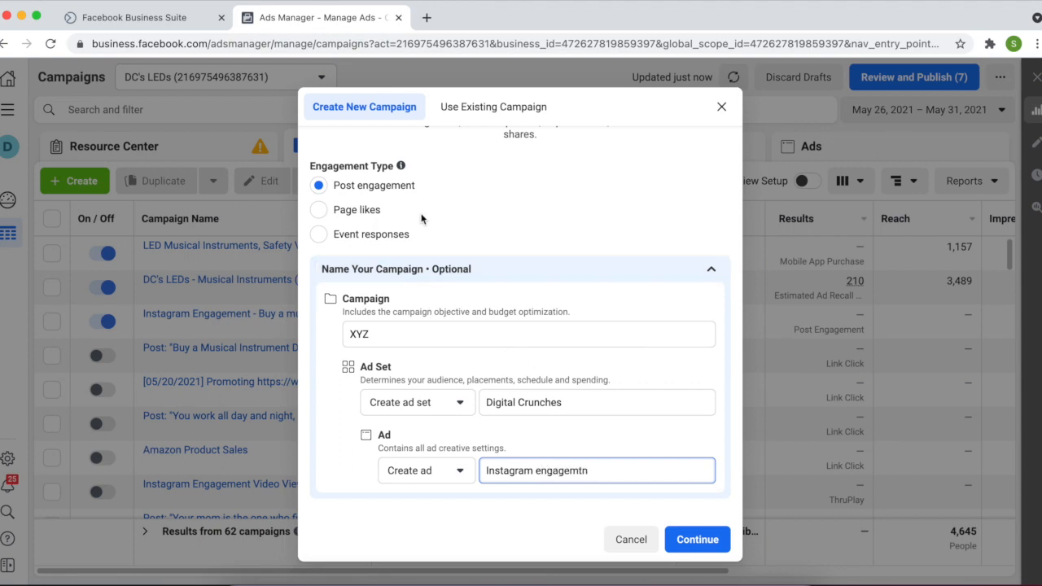
Fix the misspelled ad name to 'Instagram engagement' via spell-check and create the campaign draft
{"action": "scroll", "coordinate": [423, 218], "scroll_direction": "up", "scroll_amount": 4}
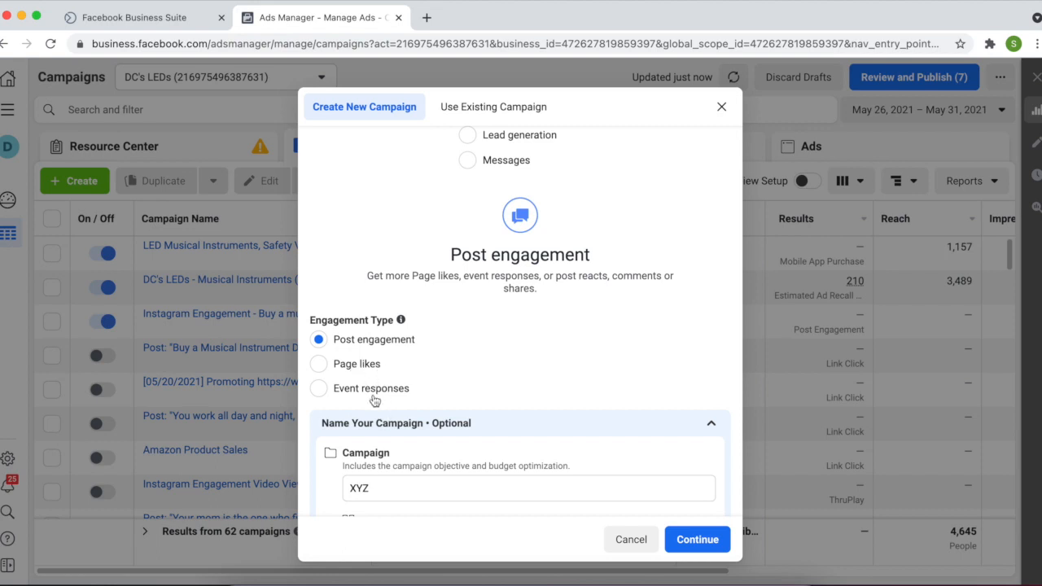
{"action": "scroll", "coordinate": [374, 400], "scroll_direction": "down", "scroll_amount": 5}
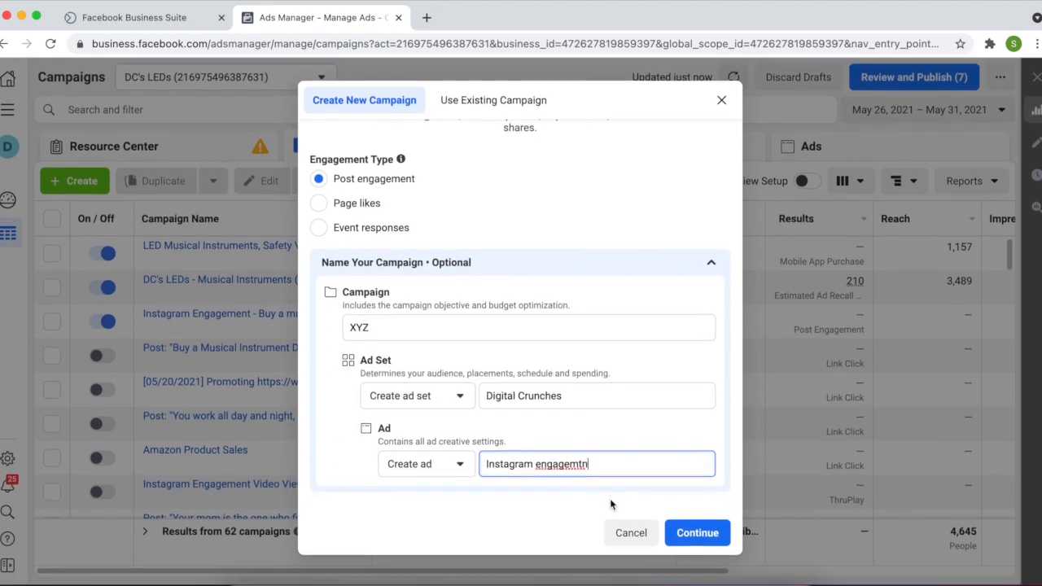
{"action": "right_click", "coordinate": [562, 470]}
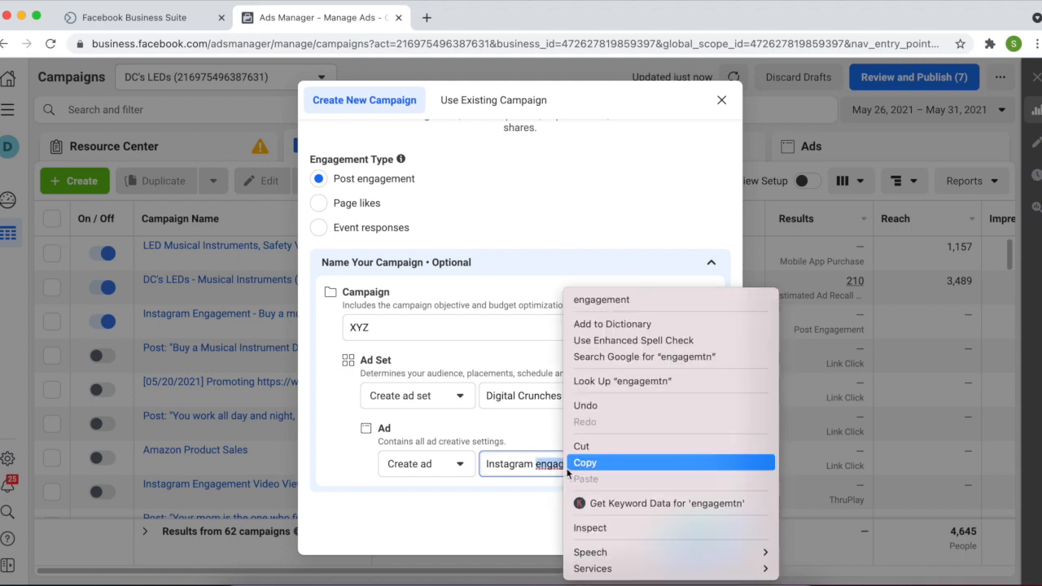
{"action": "left_click", "coordinate": [606, 300]}
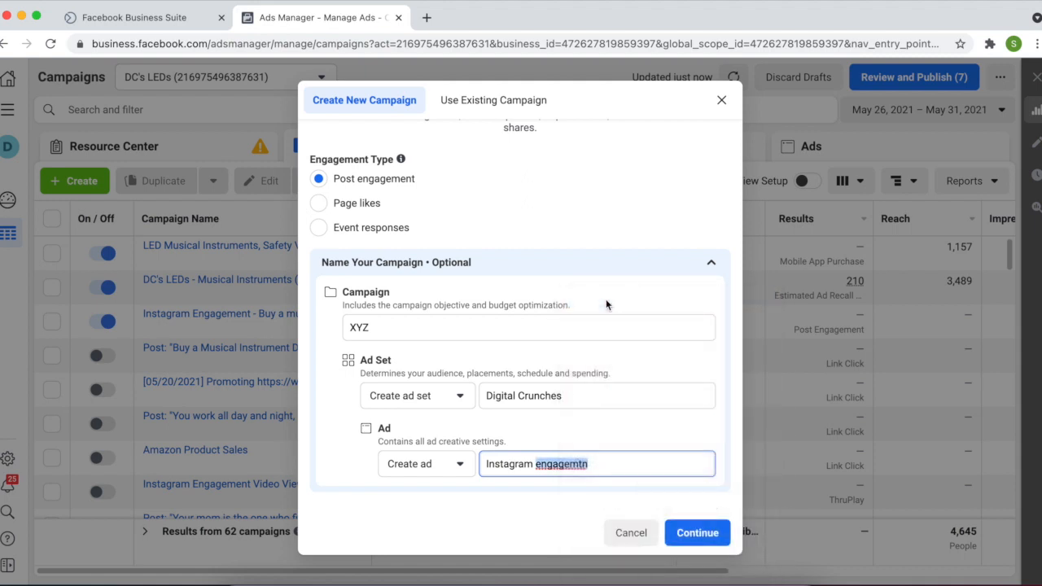
{"action": "left_click", "coordinate": [684, 534]}
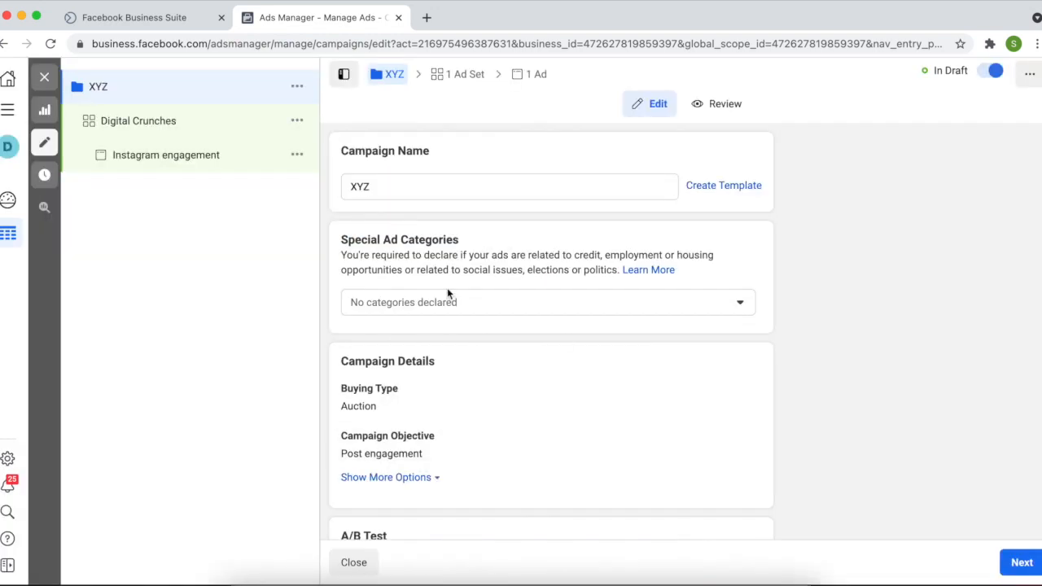
{"action": "scroll", "coordinate": [447, 294], "scroll_direction": "down", "scroll_amount": 3}
{"action": "scroll", "coordinate": [447, 294], "scroll_direction": "down", "scroll_amount": 4}
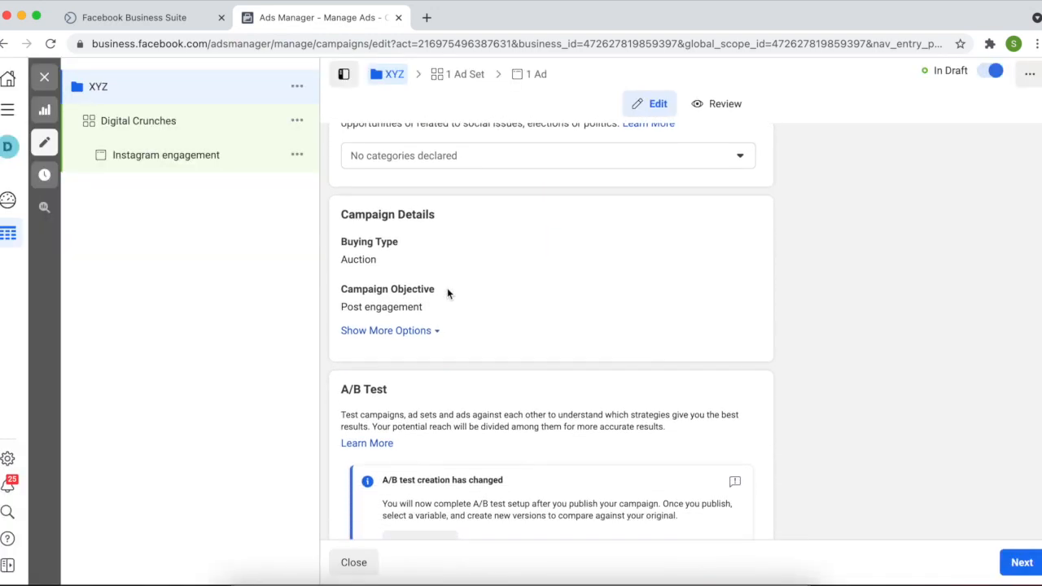
{"action": "scroll", "coordinate": [447, 293], "scroll_direction": "down", "scroll_amount": 1}
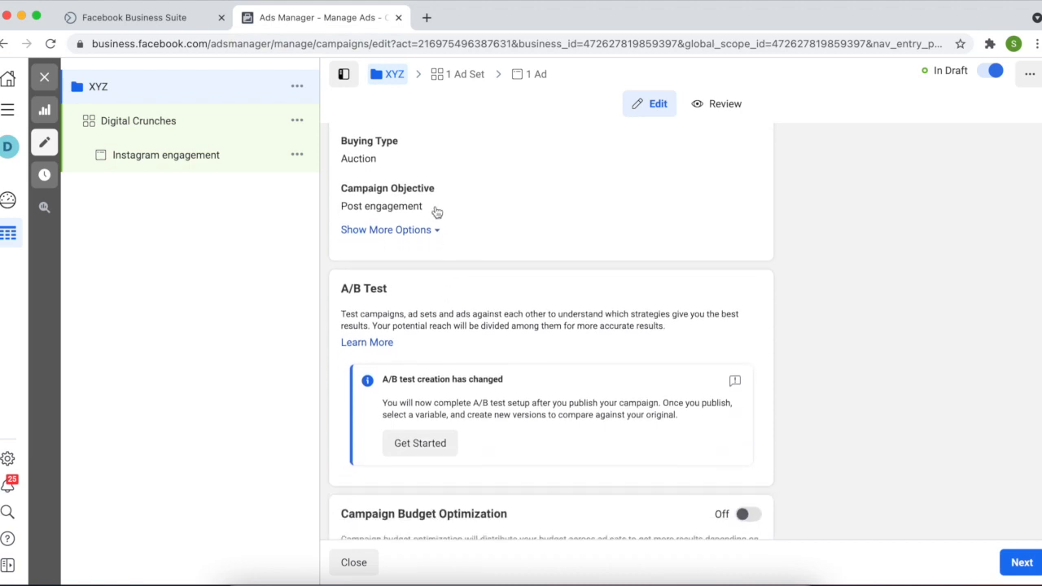
{"action": "scroll", "coordinate": [433, 300], "scroll_direction": "down", "scroll_amount": 1}
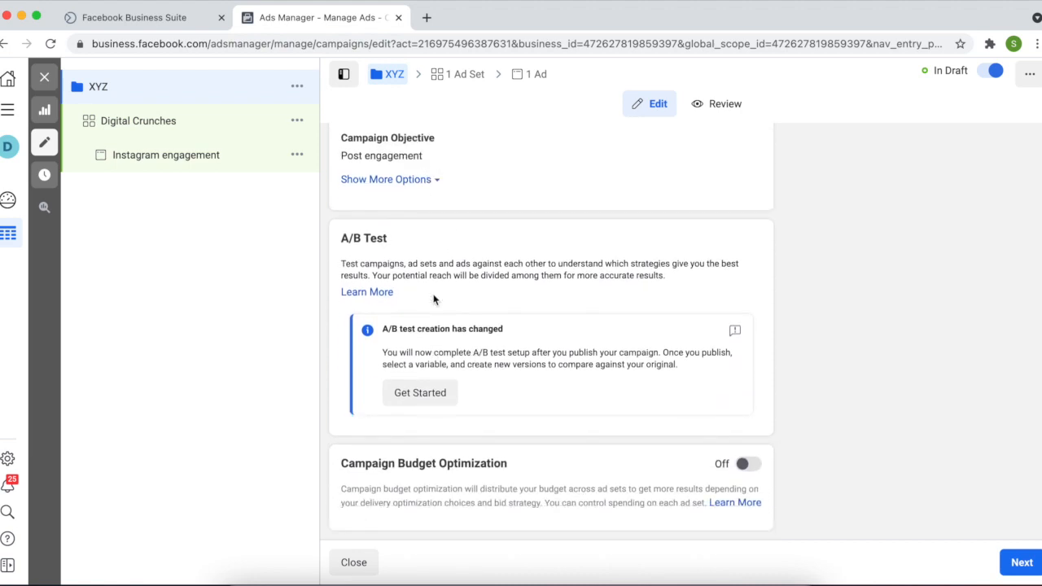
{"action": "scroll", "coordinate": [433, 300], "scroll_direction": "down", "scroll_amount": 1}
Enable campaign budget optimization with a $10.00 daily budget and continue to the ad set
{"action": "left_click", "coordinate": [748, 464]}
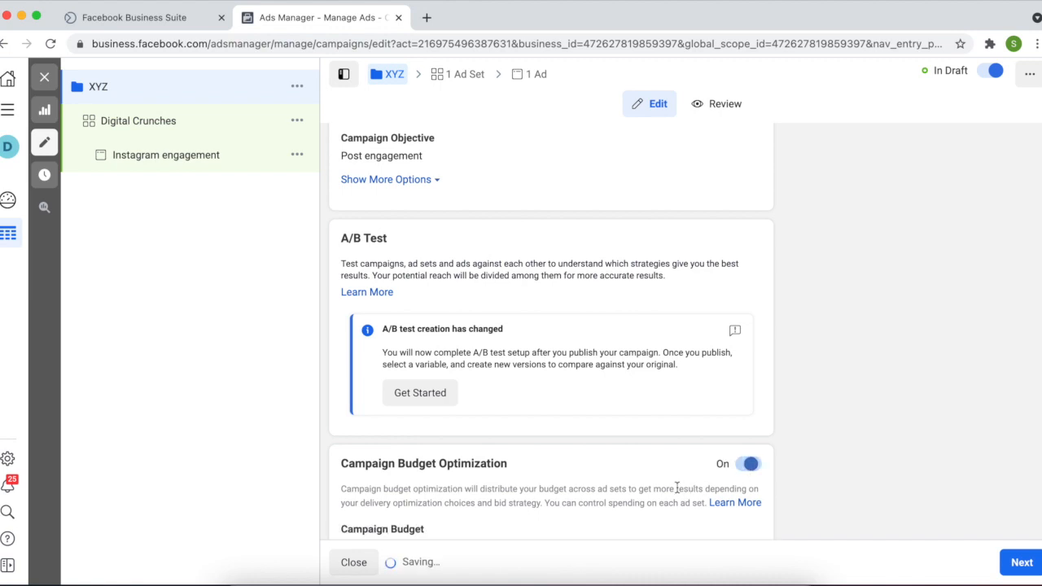
{"action": "scroll", "coordinate": [678, 491], "scroll_direction": "down", "scroll_amount": 3}
{"action": "left_click", "coordinate": [475, 425]}
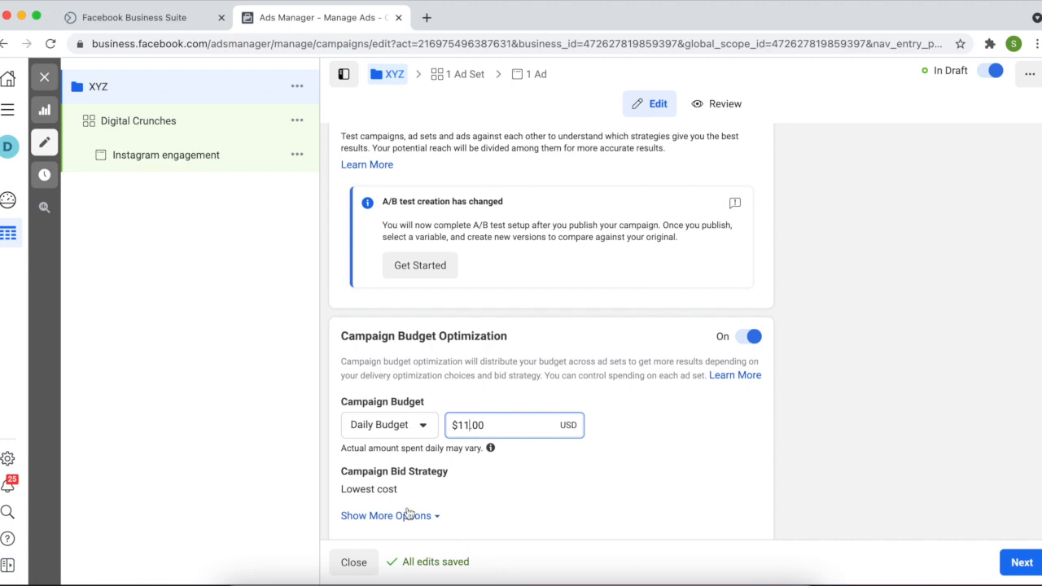
{"action": "left_click", "coordinate": [419, 425]}
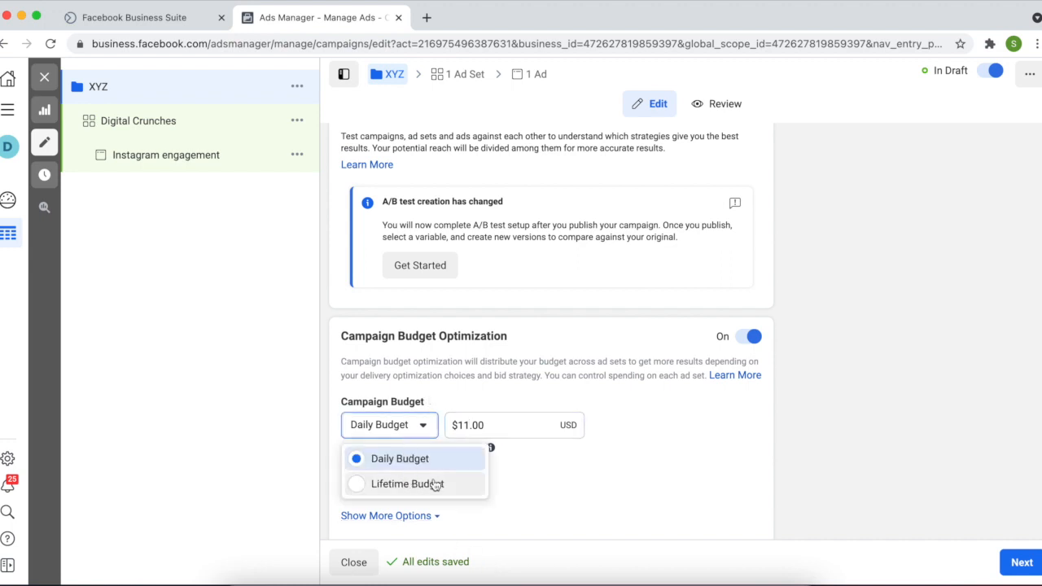
{"action": "left_click", "coordinate": [675, 427]}
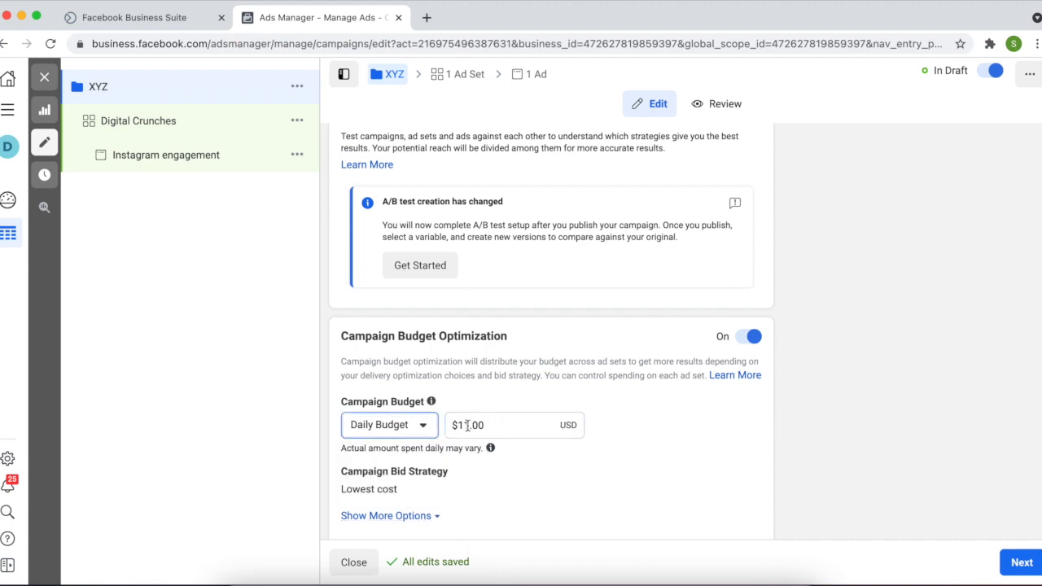
{"action": "left_click", "coordinate": [467, 425]}
{"action": "key", "text": "BackSpace"}
{"action": "type", "text": "o"}
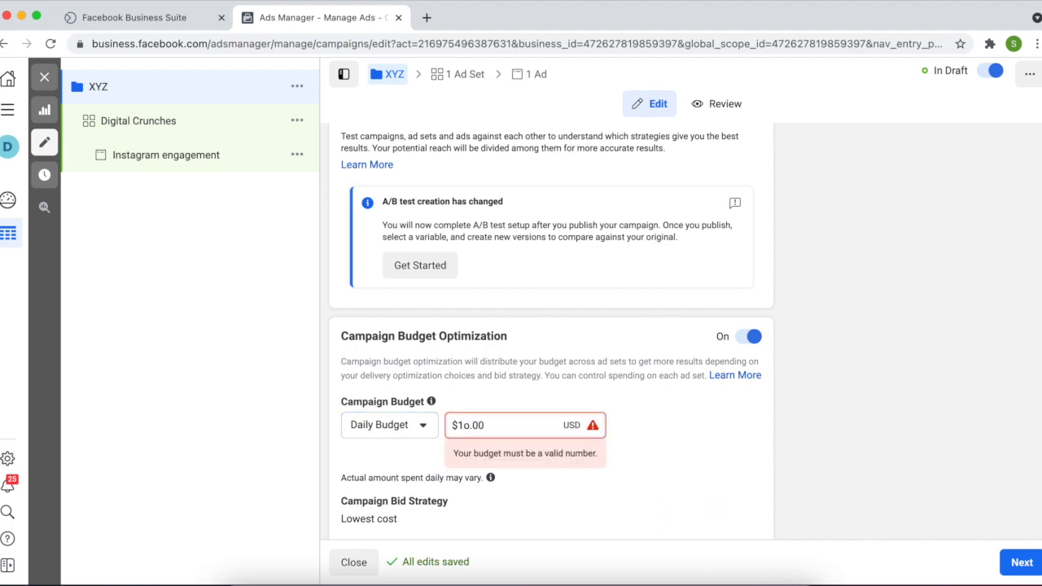
{"action": "key", "text": "BackSpace"}
{"action": "type", "text": "0"}
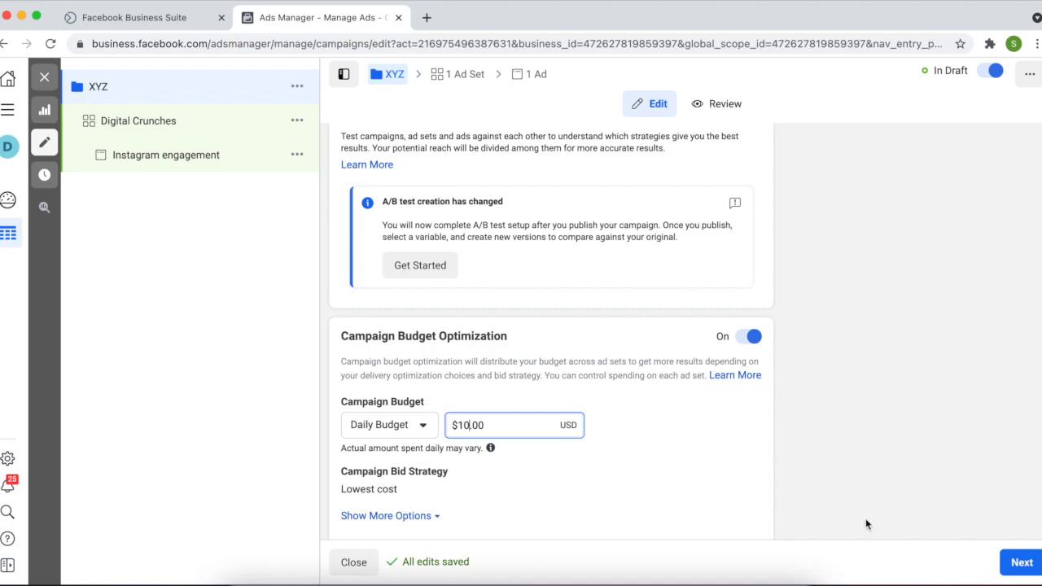
{"action": "left_click", "coordinate": [1013, 565]}
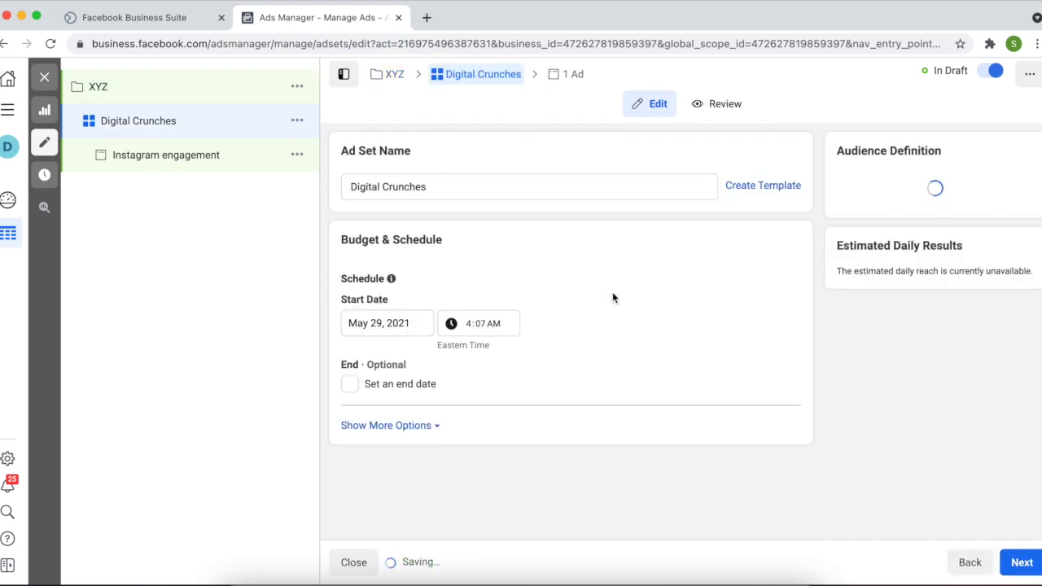
Tick Set an end date and pick May 31, 2021 from the calendar
{"action": "left_click", "coordinate": [349, 385]}
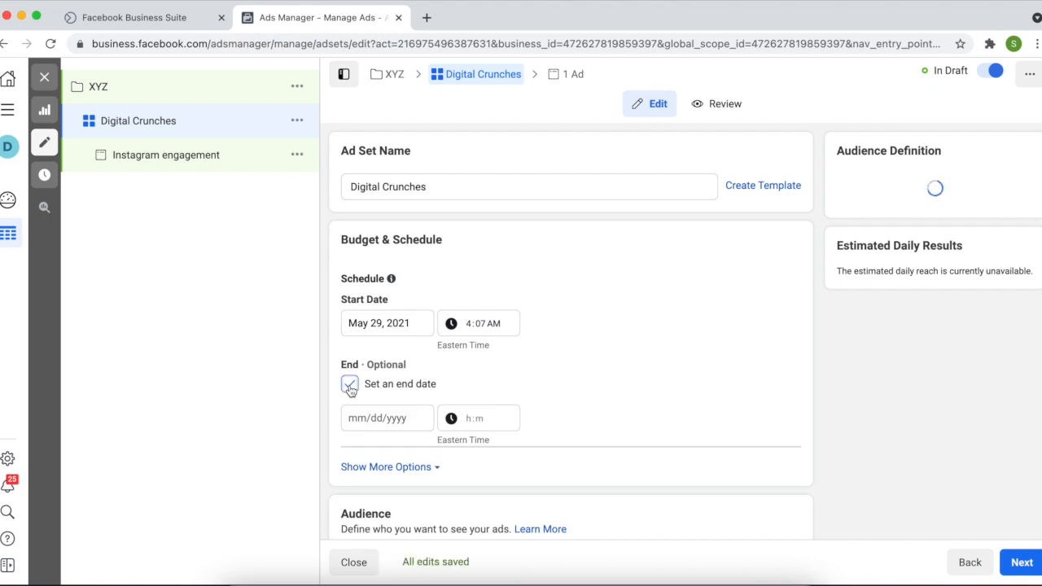
{"action": "left_click", "coordinate": [384, 420]}
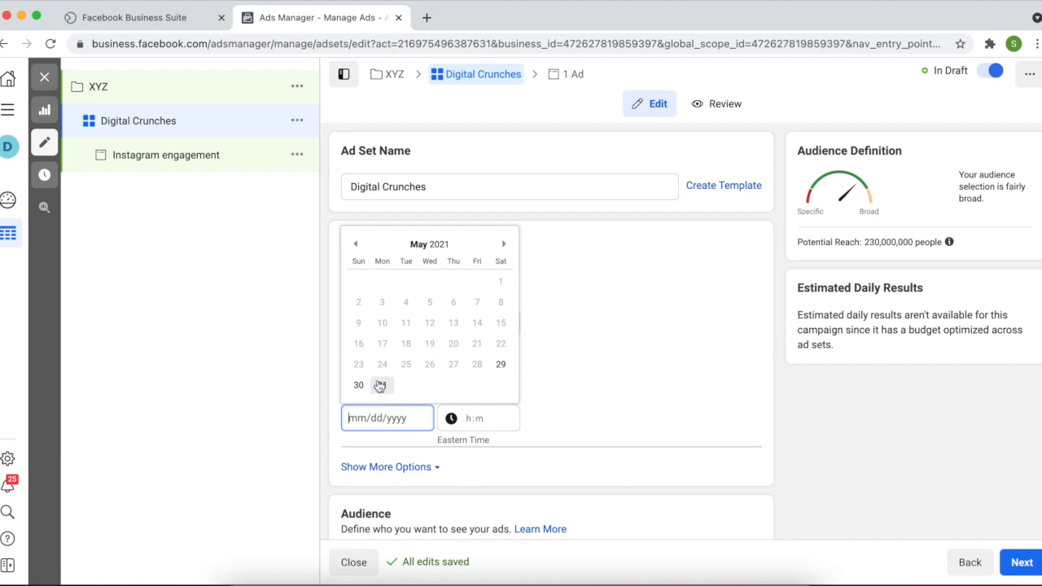
{"action": "left_click", "coordinate": [382, 385]}
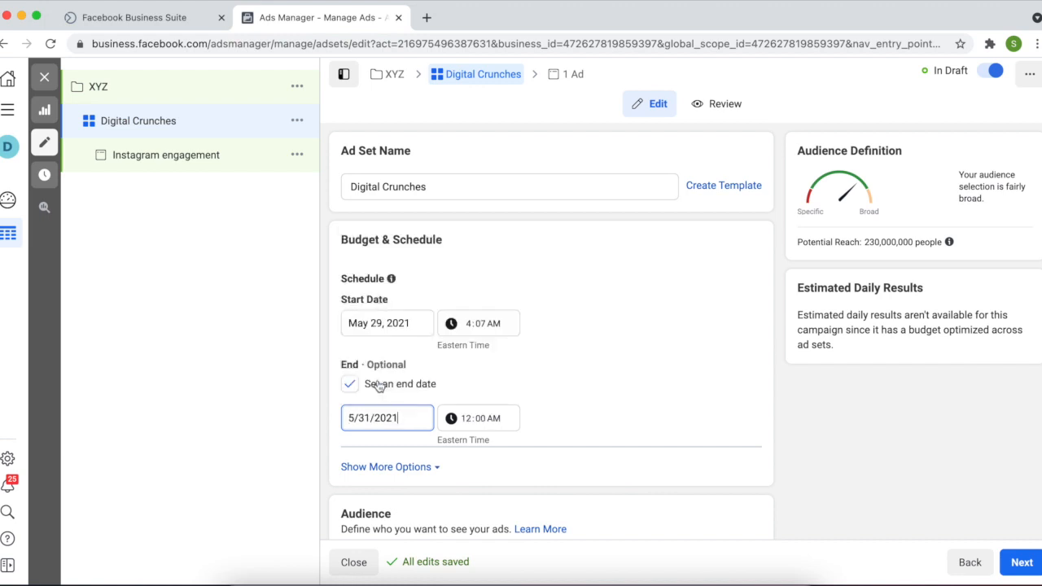
{"action": "left_click", "coordinate": [576, 429]}
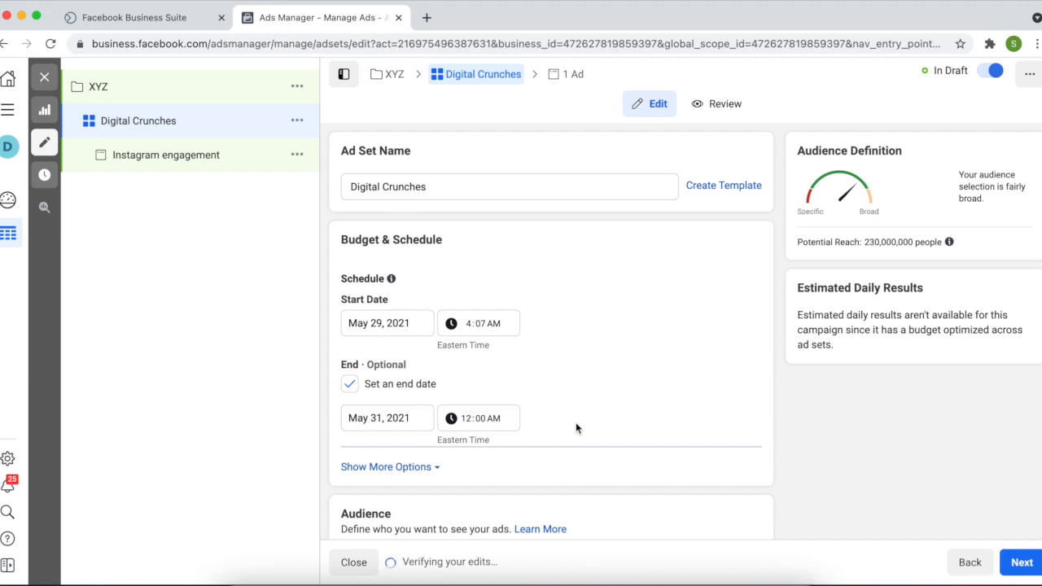
{"action": "scroll", "coordinate": [576, 428], "scroll_direction": "down", "scroll_amount": 1}
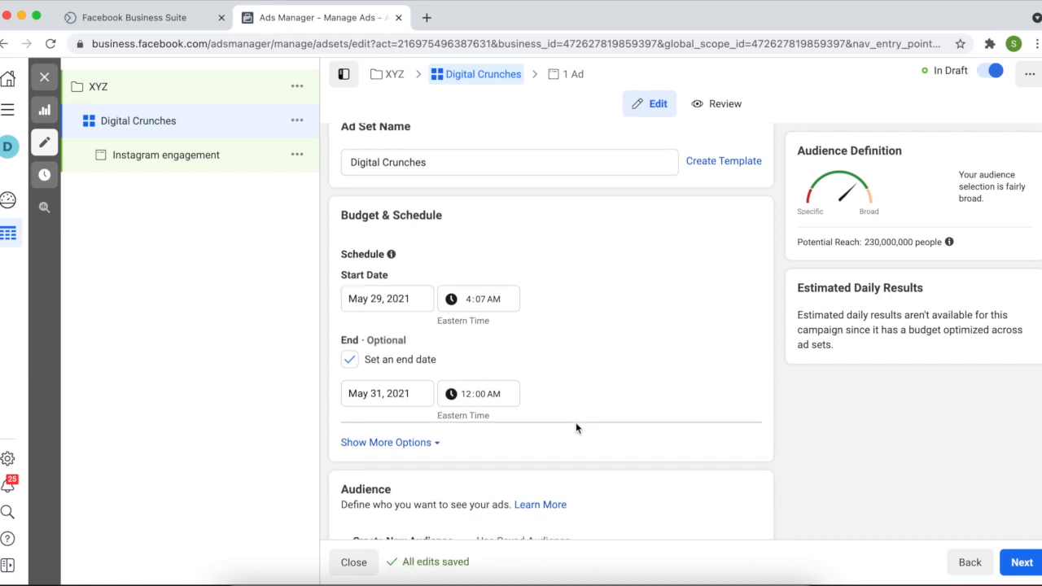
Recheck the end-date calendar without changes, then scroll down to Detailed Targeting
{"action": "left_click", "coordinate": [422, 375]}
{"action": "left_click", "coordinate": [644, 382]}
{"action": "scroll", "coordinate": [619, 445], "scroll_direction": "down", "scroll_amount": 3}
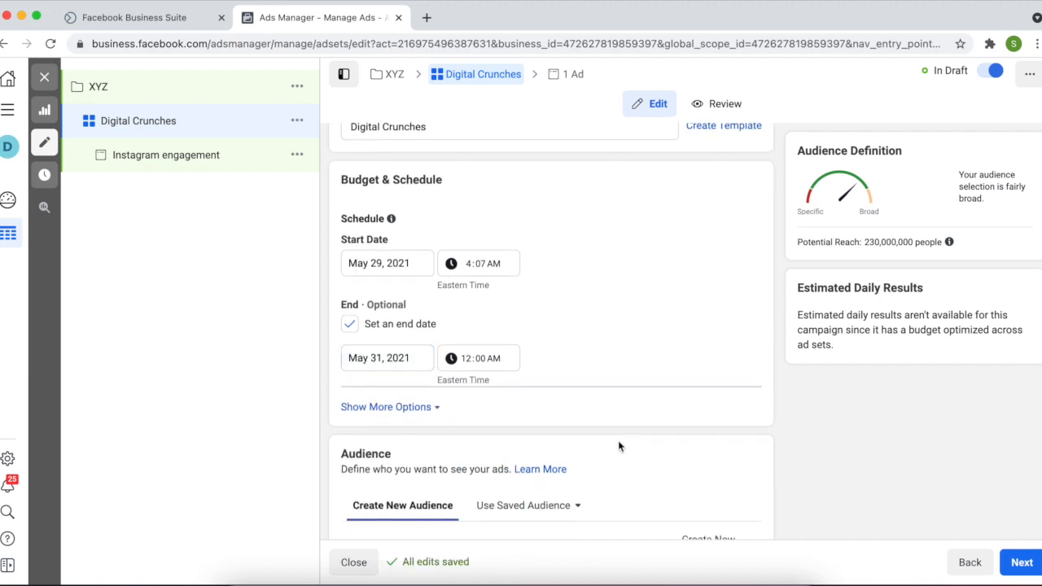
{"action": "scroll", "coordinate": [619, 446], "scroll_direction": "down", "scroll_amount": 3}
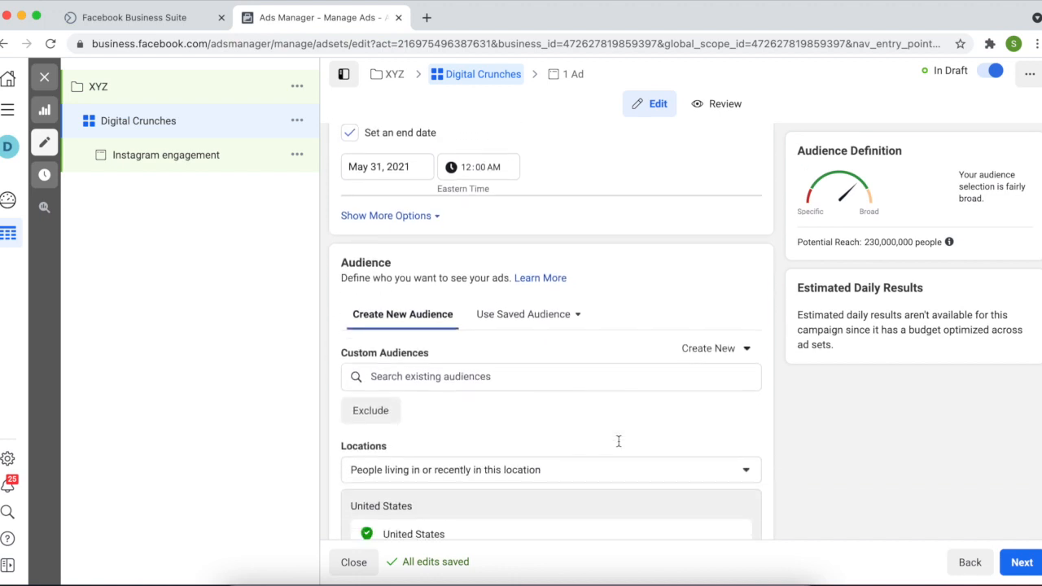
{"action": "scroll", "coordinate": [618, 445], "scroll_direction": "down", "scroll_amount": 3}
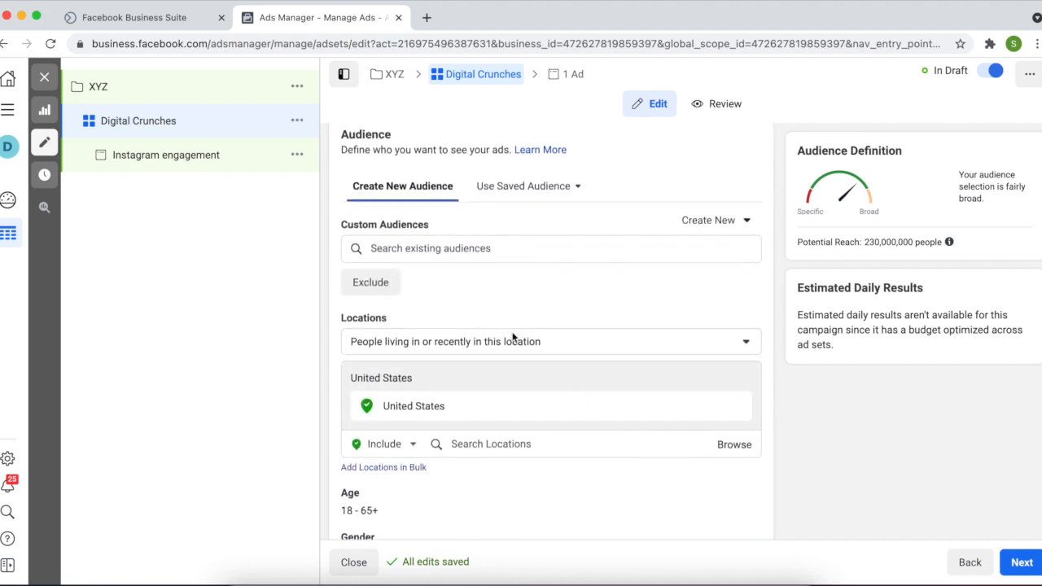
{"action": "scroll", "coordinate": [515, 379], "scroll_direction": "down", "scroll_amount": 2}
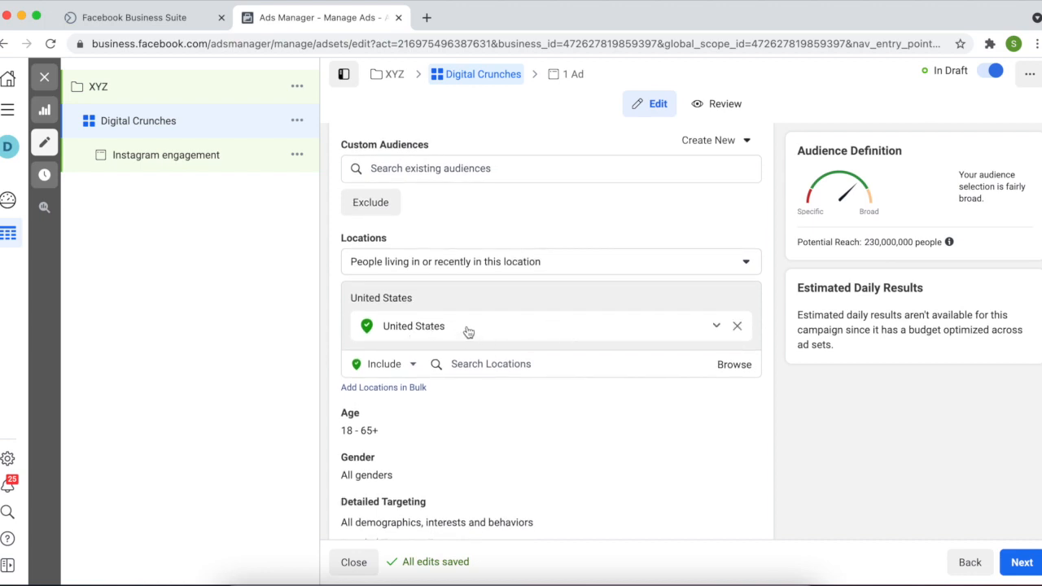
{"action": "scroll", "coordinate": [468, 331], "scroll_direction": "down", "scroll_amount": 4}
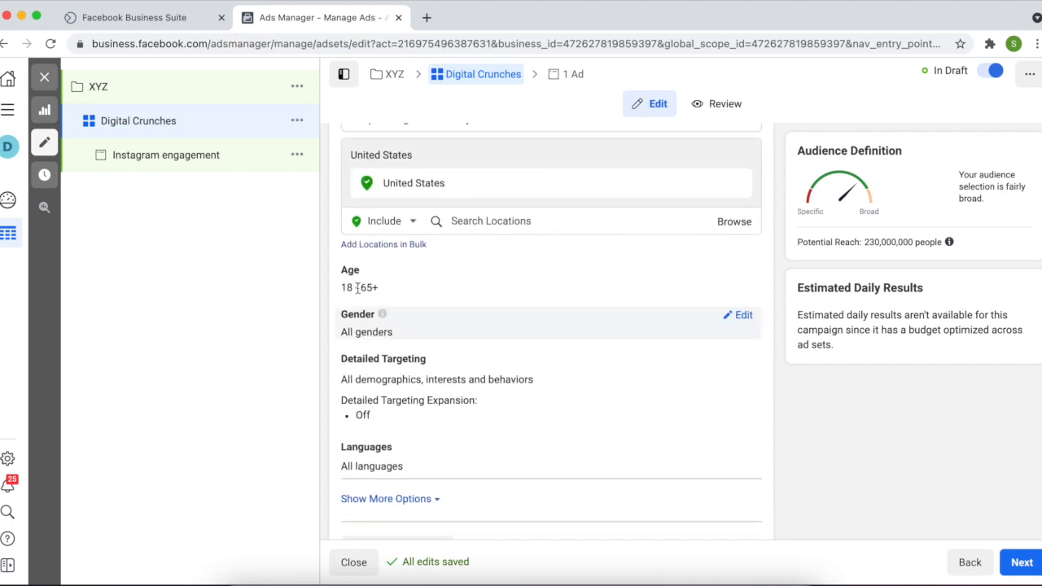
Search detailed targeting for 'wome' and add Women's clothing as an interest
{"action": "mouse_move", "coordinate": [717, 277]}
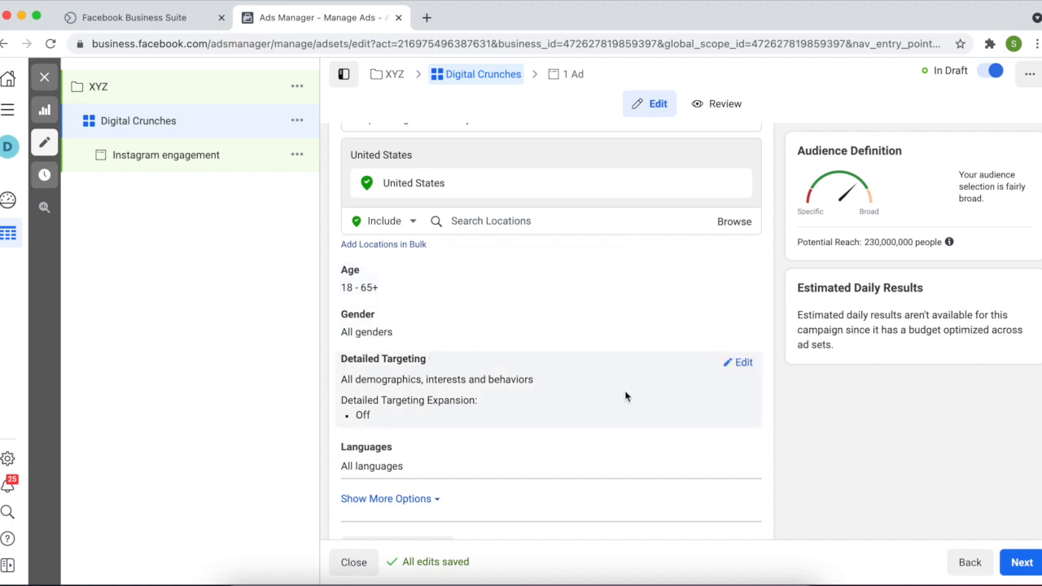
{"action": "left_click", "coordinate": [741, 364]}
{"action": "left_click", "coordinate": [466, 396]}
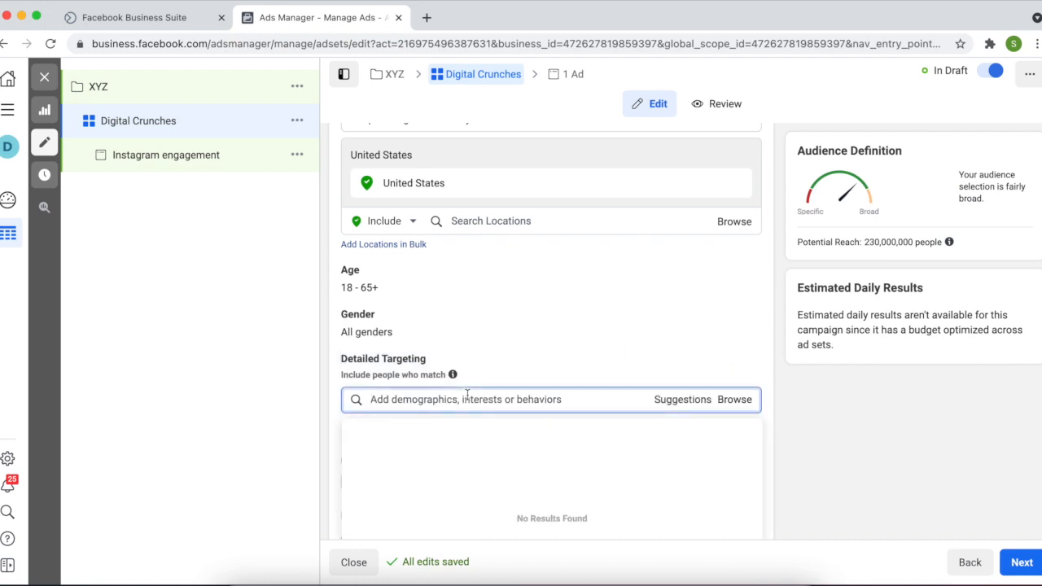
{"action": "type", "text": "sa"}
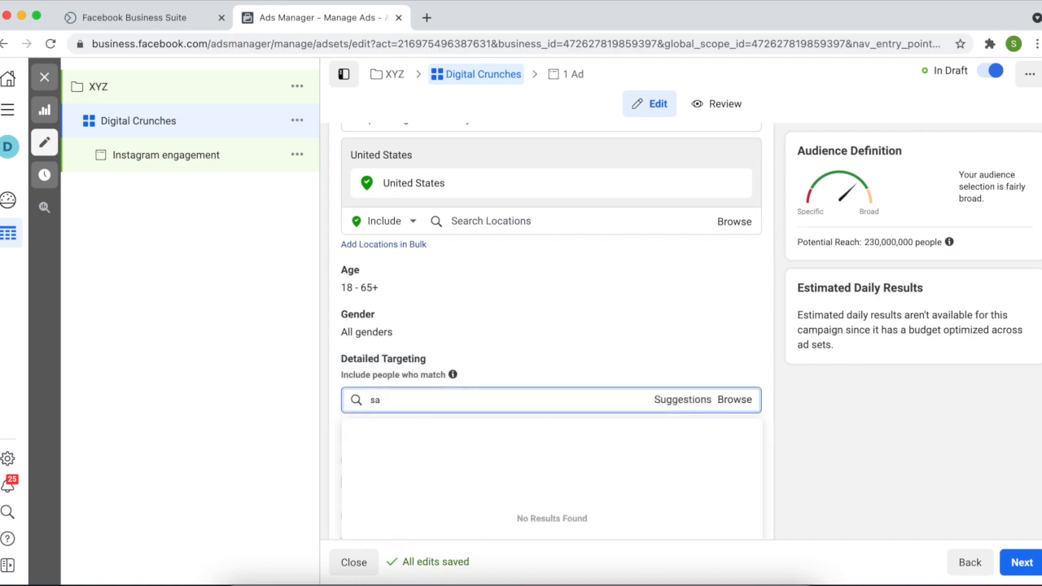
{"action": "key", "text": "BackSpace"}
{"action": "key", "text": "BackSpace"}
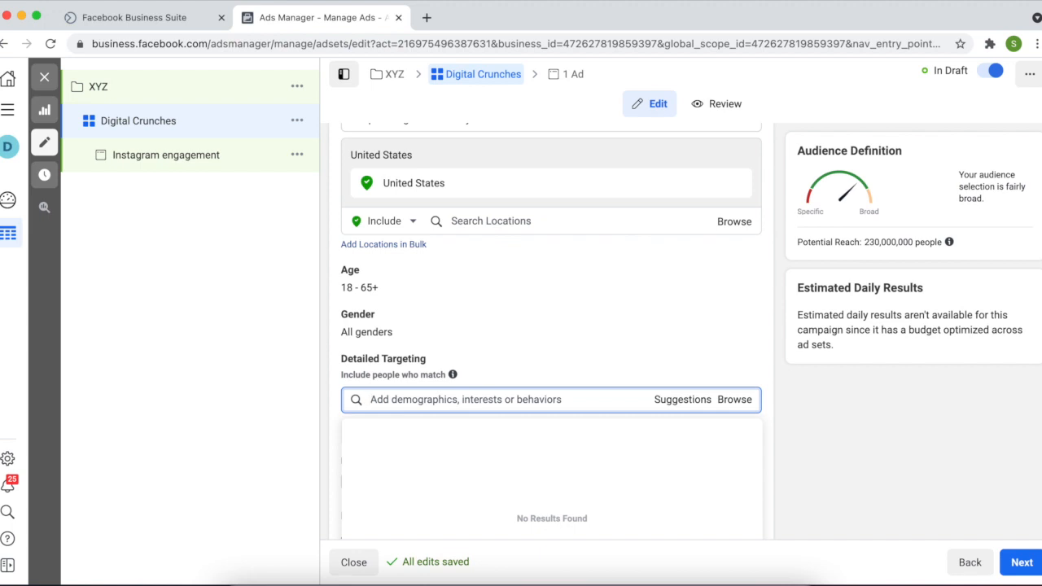
{"action": "left_click", "coordinate": [494, 376]}
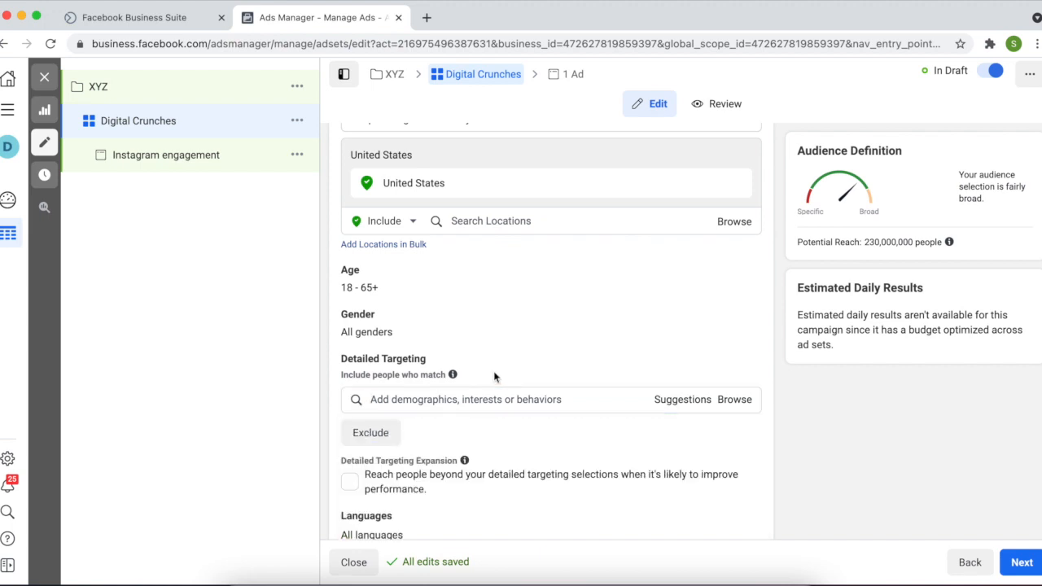
{"action": "left_click", "coordinate": [495, 398]}
{"action": "type", "text": "womens"}
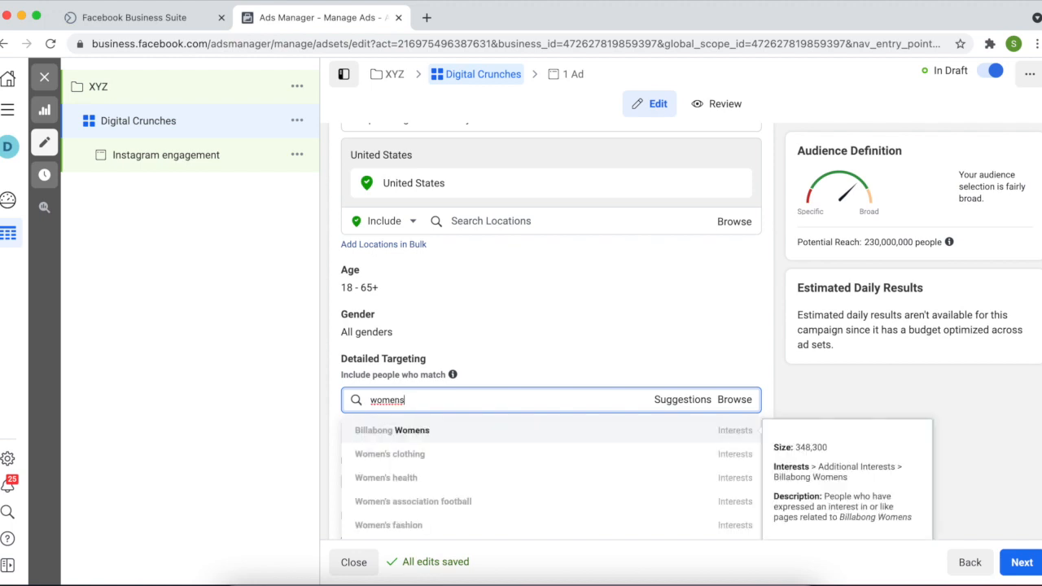
{"action": "left_click", "coordinate": [446, 461]}
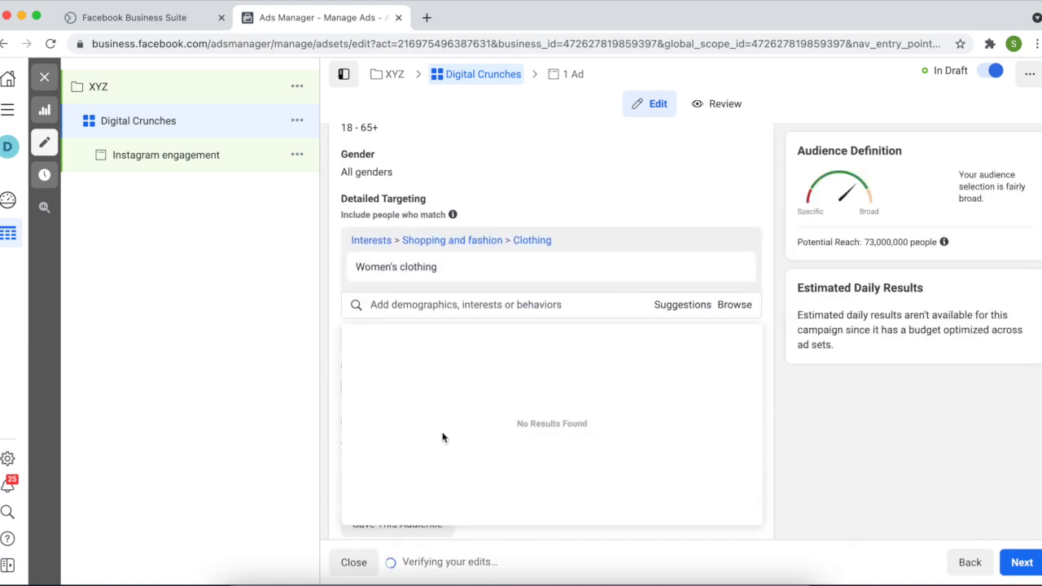
{"action": "scroll", "coordinate": [442, 439], "scroll_direction": "down", "scroll_amount": 5}
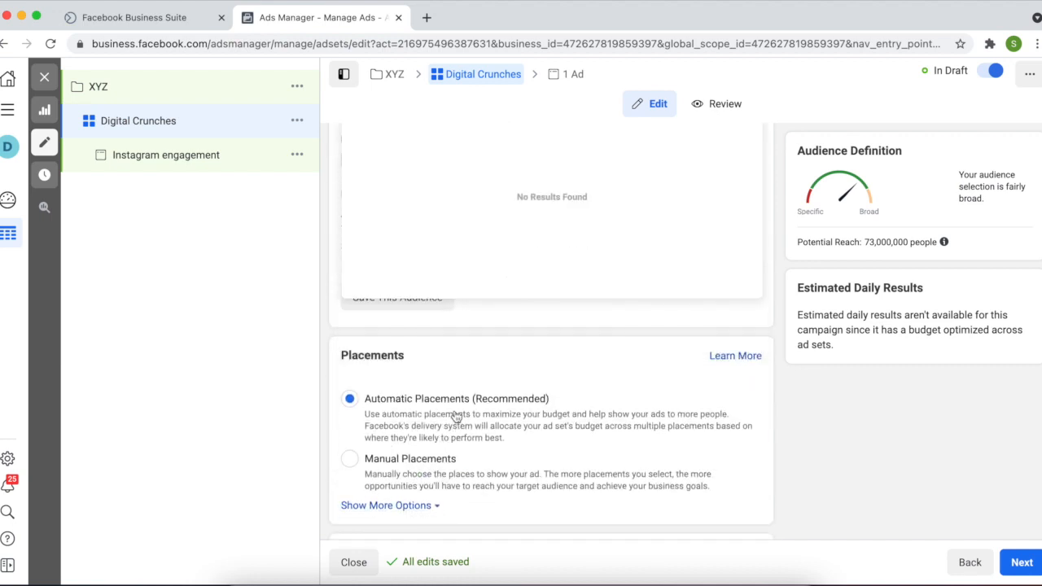
{"action": "left_click", "coordinate": [325, 351]}
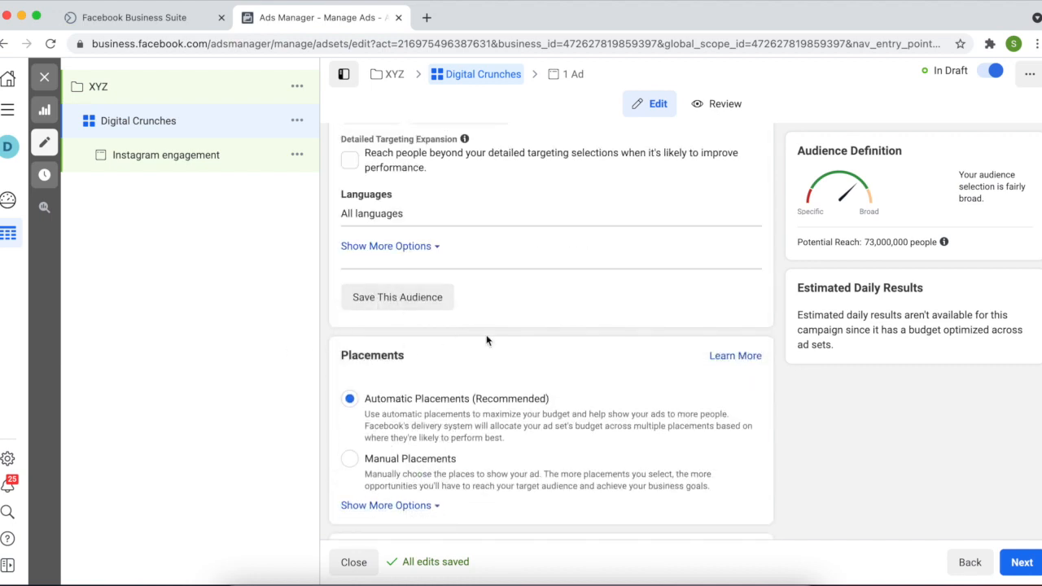
{"action": "scroll", "coordinate": [486, 335], "scroll_direction": "down", "scroll_amount": 1}
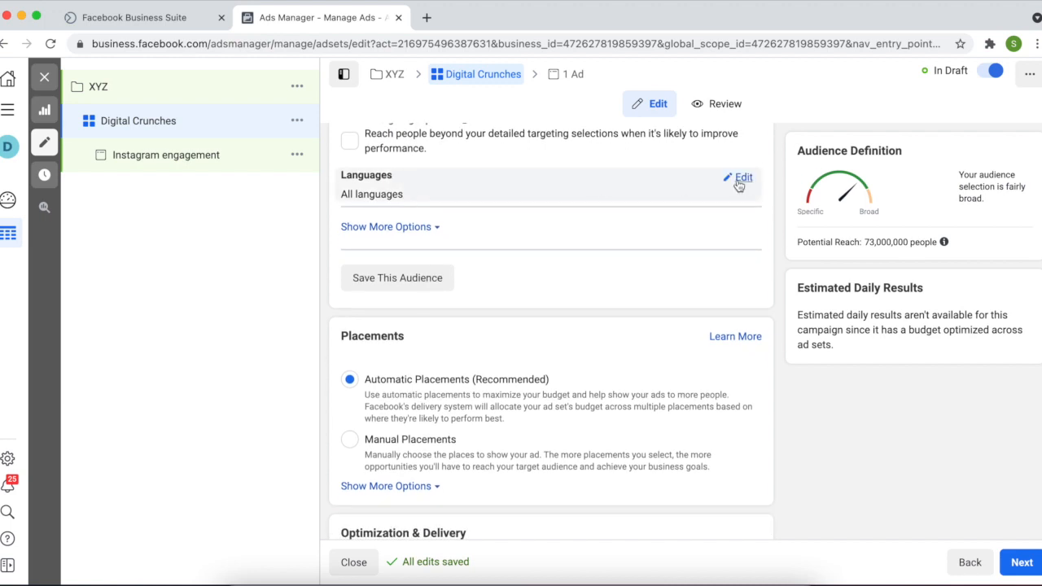
{"action": "scroll", "coordinate": [641, 365], "scroll_direction": "down", "scroll_amount": 3}
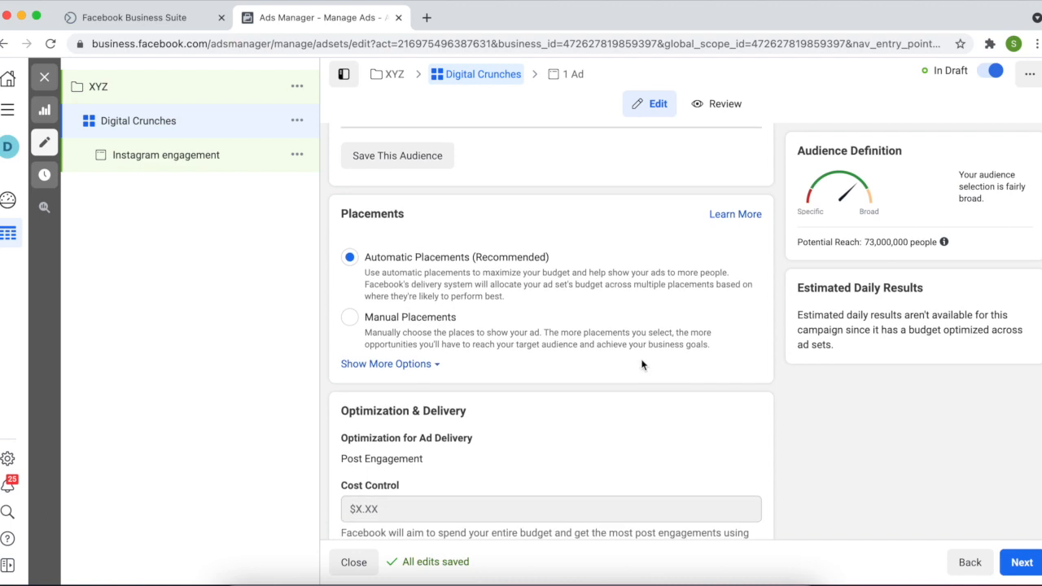
{"action": "scroll", "coordinate": [642, 365], "scroll_direction": "down", "scroll_amount": 1}
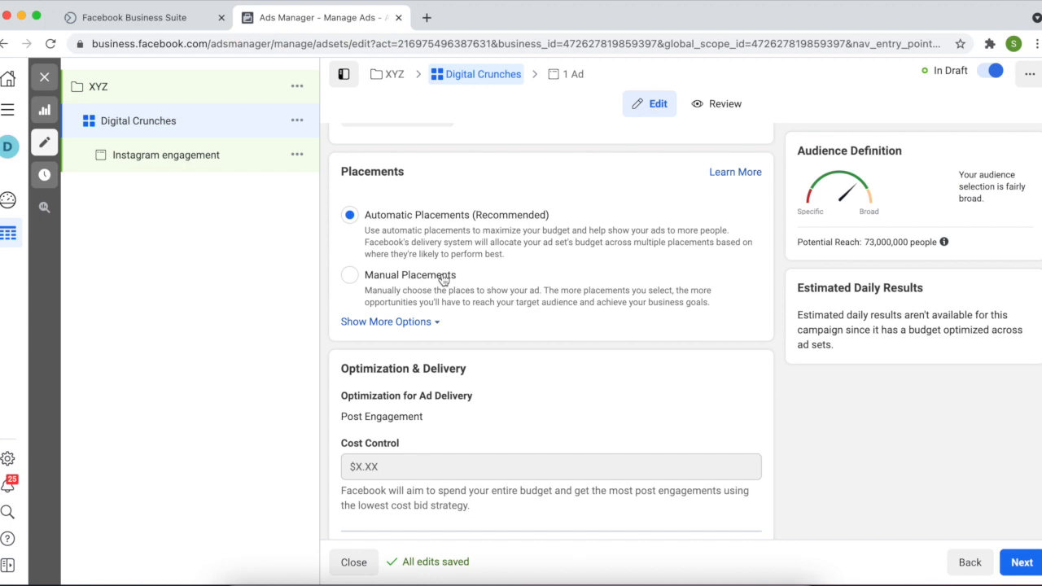
Switch to manual placements and untick Instagram, Facebook and Audience Network
{"action": "left_click", "coordinate": [358, 285]}
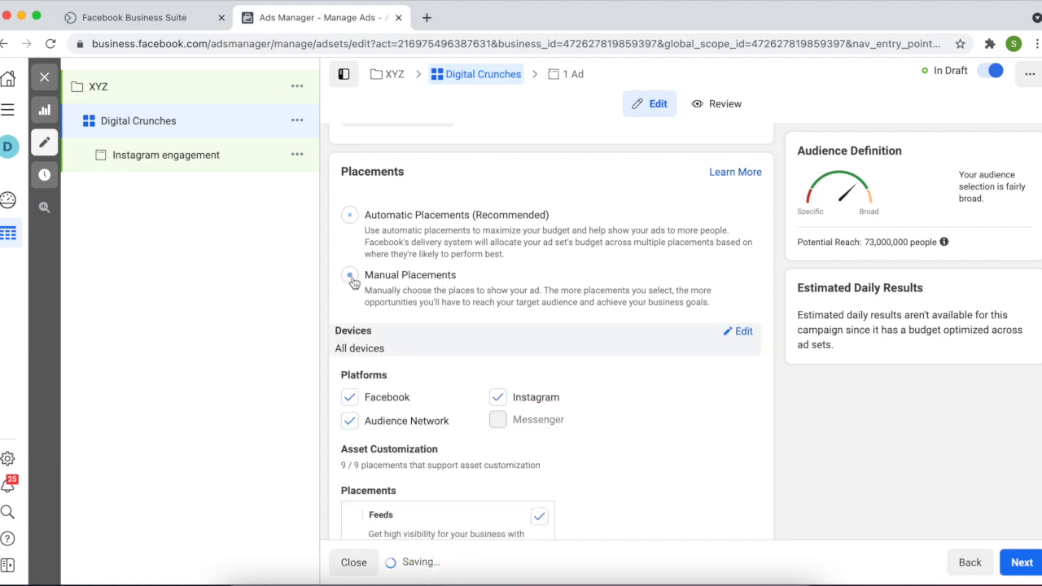
{"action": "scroll", "coordinate": [442, 332], "scroll_direction": "down", "scroll_amount": 2}
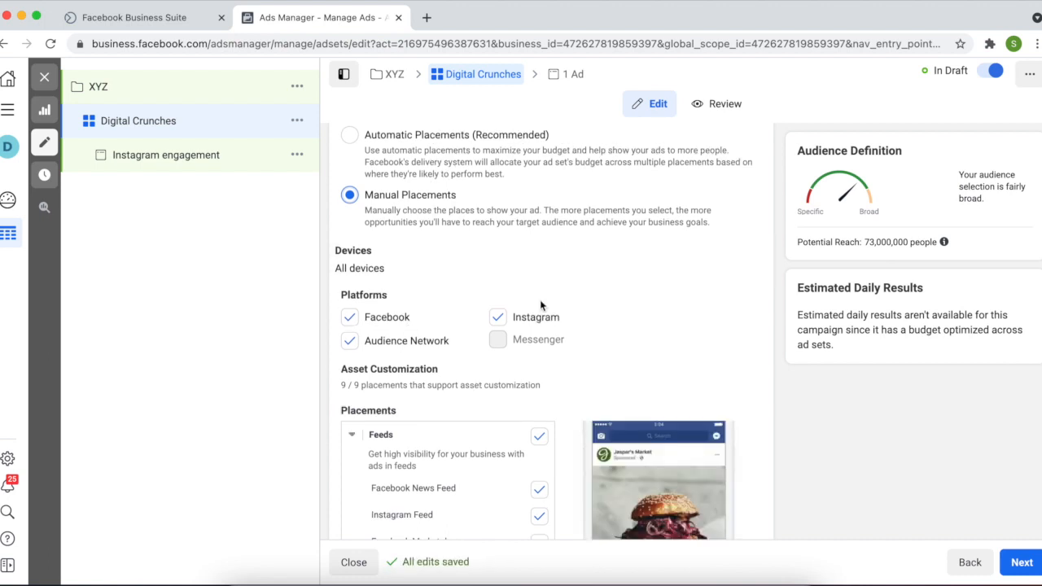
{"action": "left_click", "coordinate": [497, 318]}
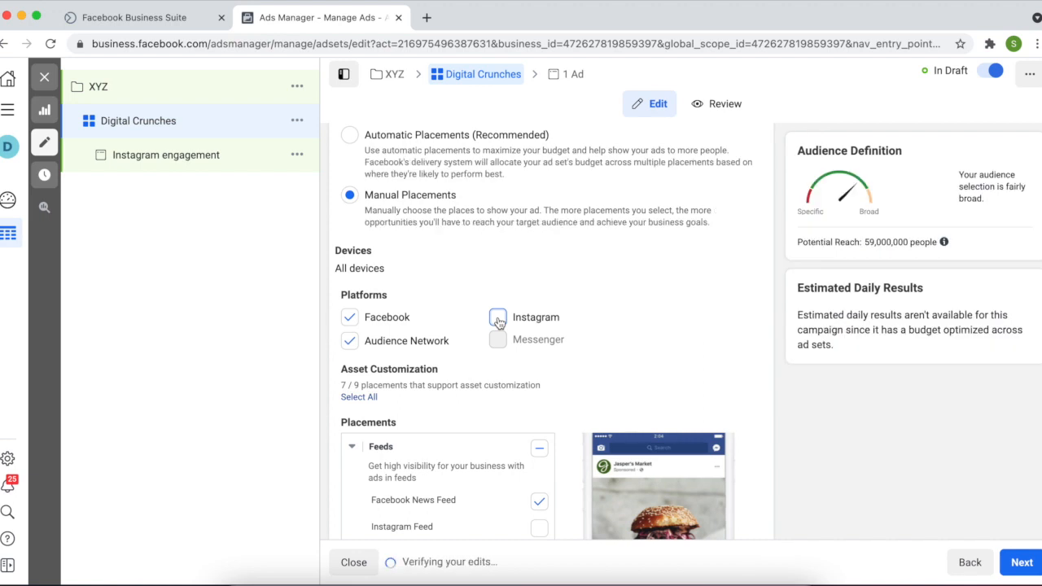
{"action": "left_click", "coordinate": [350, 320]}
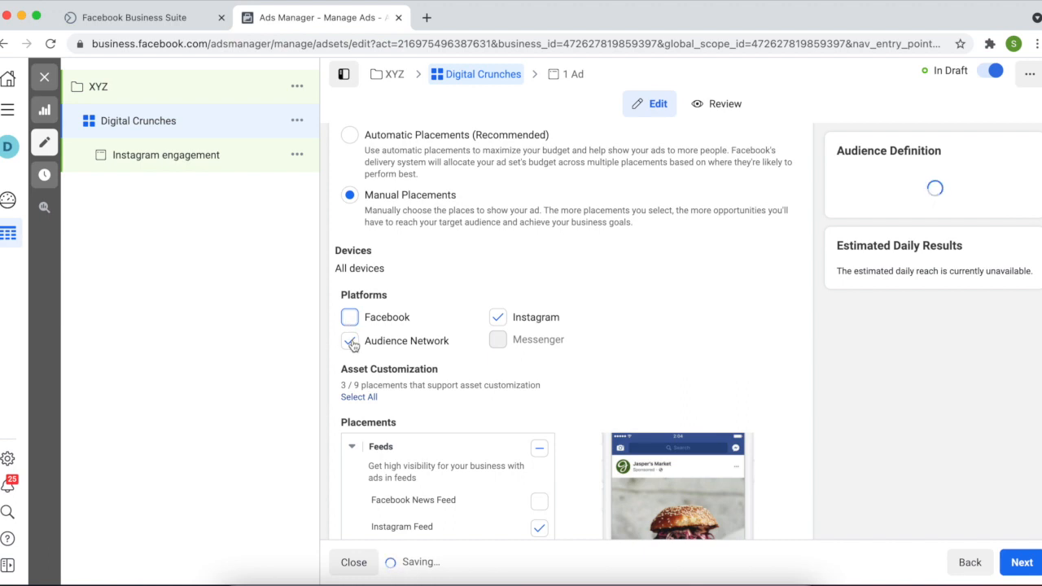
{"action": "left_click", "coordinate": [350, 342]}
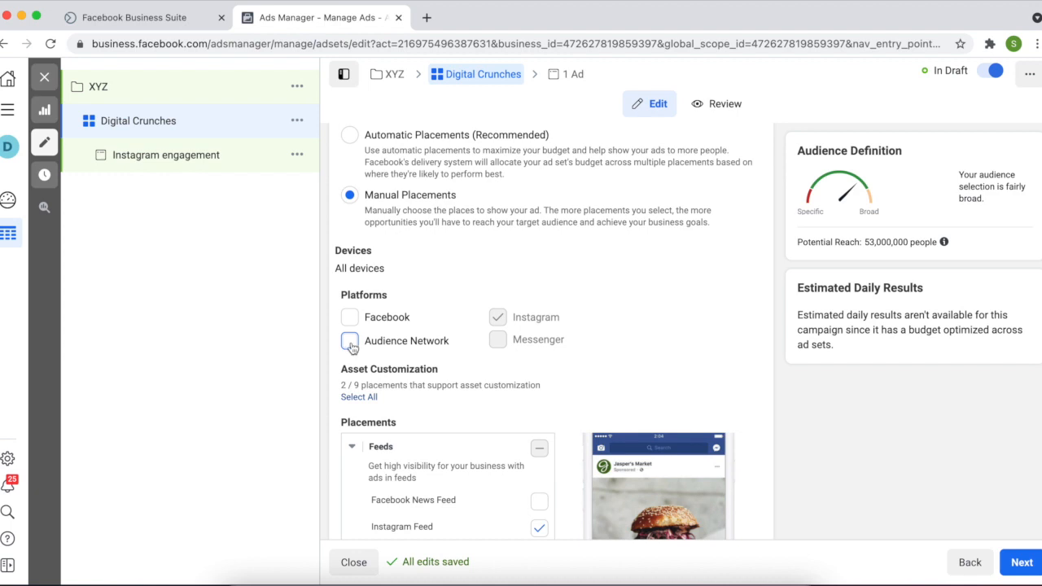
Revert to Automatic Placements and continue to the Instagram engagement ad's settings
{"action": "left_click", "coordinate": [351, 144]}
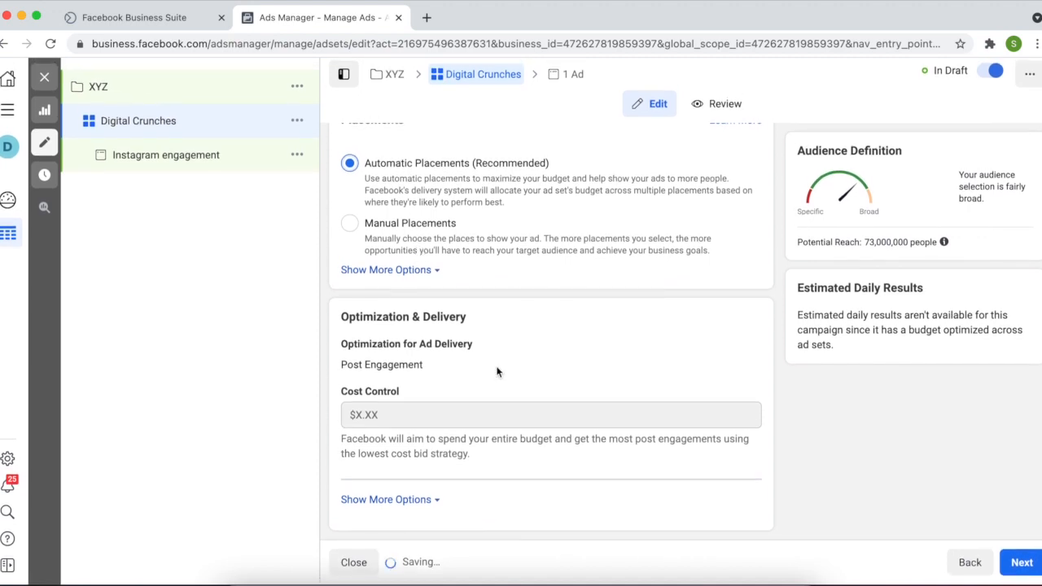
{"action": "scroll", "coordinate": [572, 392], "scroll_direction": "up", "scroll_amount": 15}
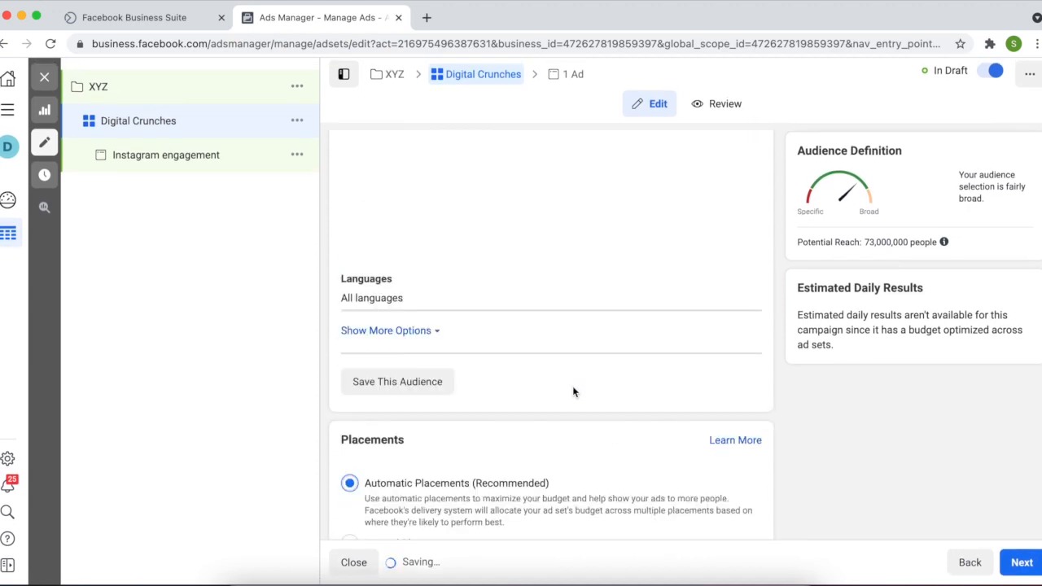
{"action": "scroll", "coordinate": [573, 391], "scroll_direction": "down", "scroll_amount": 5}
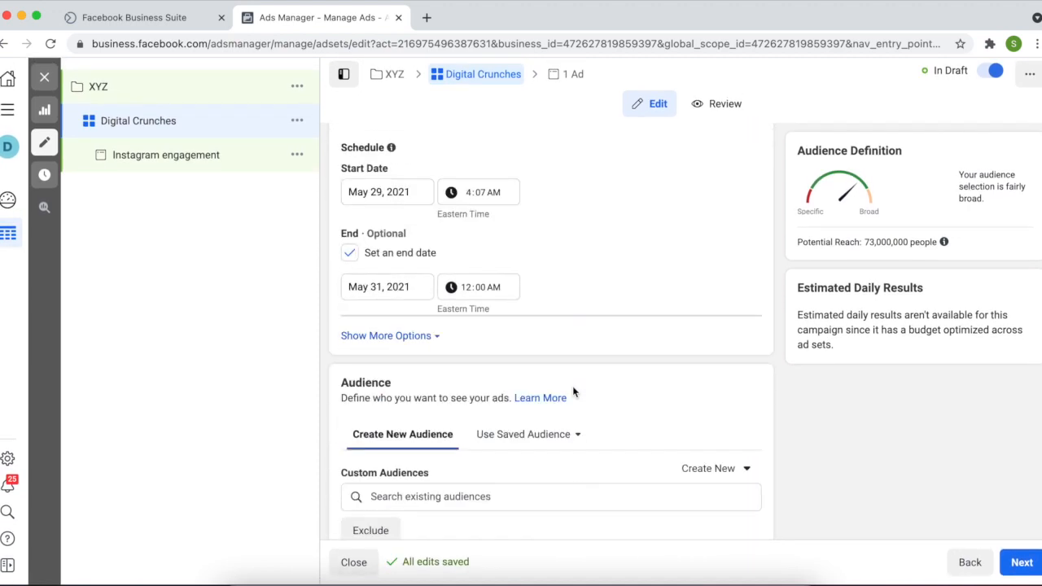
{"action": "left_click", "coordinate": [1018, 564]}
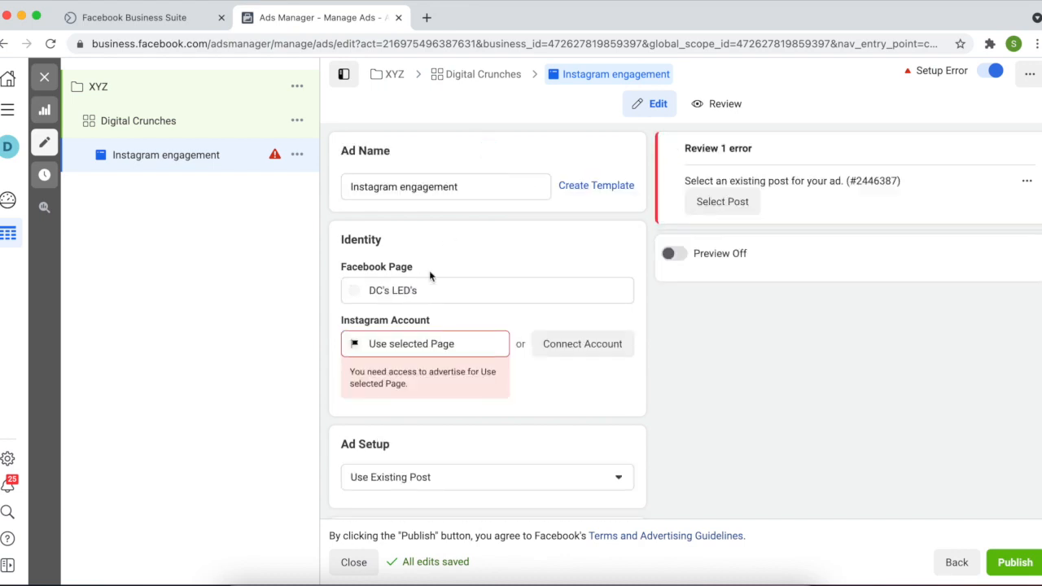
Keep DC's LED's as the ad's Facebook Page
{"action": "left_click", "coordinate": [415, 292]}
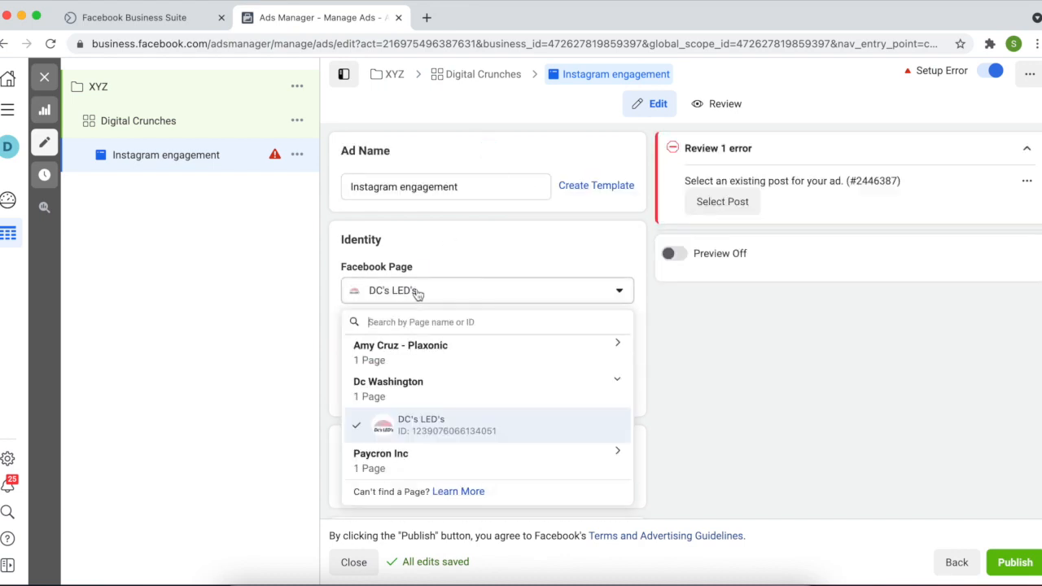
{"action": "left_click", "coordinate": [427, 462]}
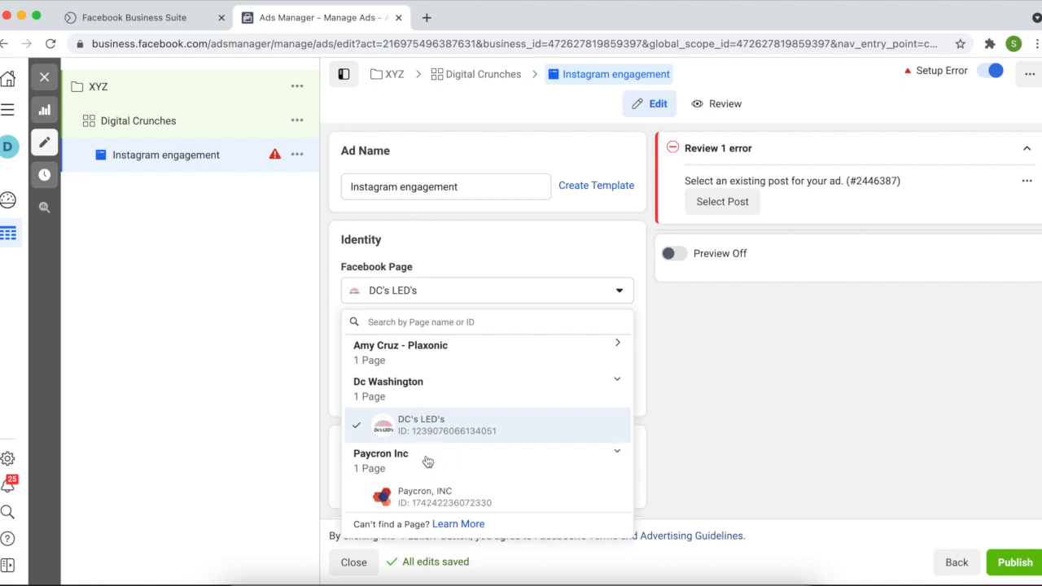
{"action": "left_click", "coordinate": [434, 360]}
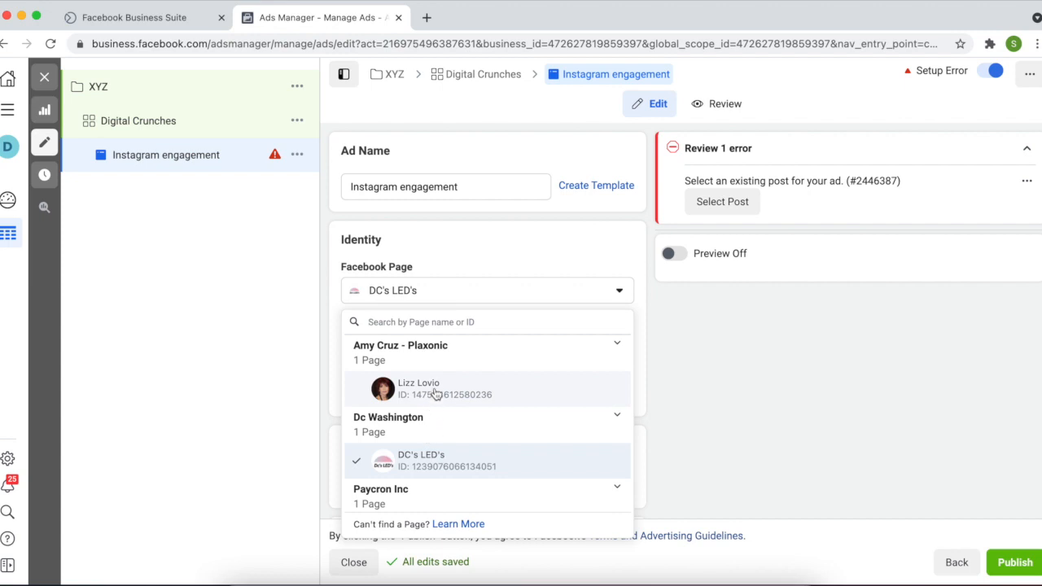
{"action": "left_click", "coordinate": [515, 293]}
Select the business's linked Instagram account for the ad
{"action": "left_click", "coordinate": [442, 348]}
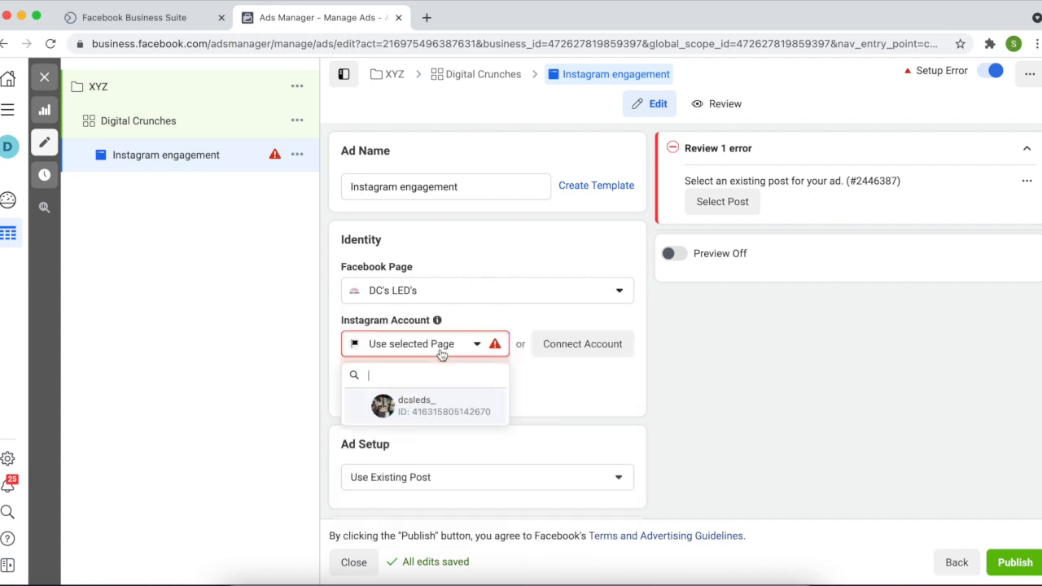
{"action": "left_click", "coordinate": [496, 411]}
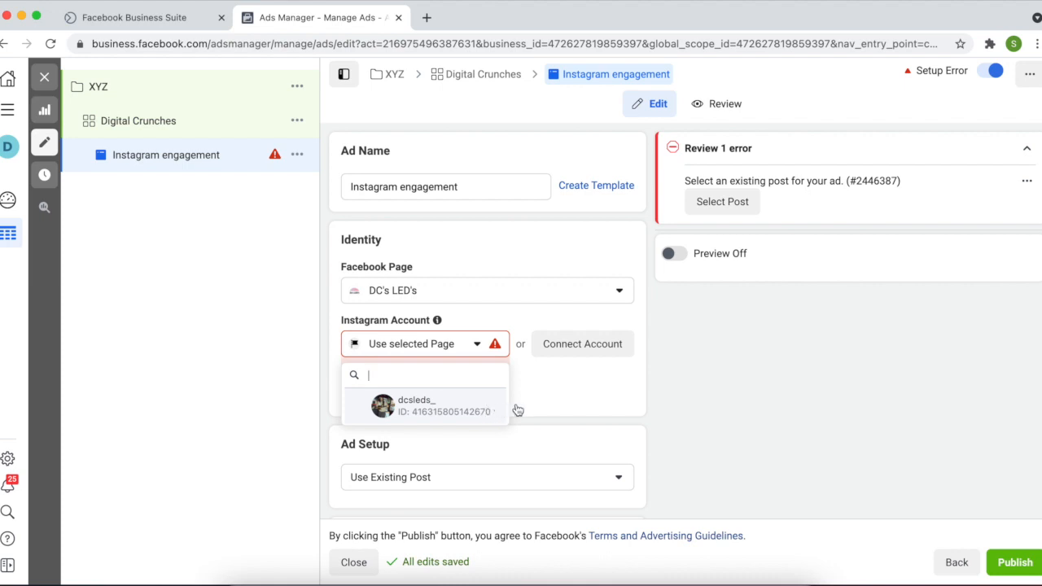
{"action": "scroll", "coordinate": [503, 441], "scroll_direction": "down", "scroll_amount": 1}
{"action": "scroll", "coordinate": [501, 440], "scroll_direction": "down", "scroll_amount": 2}
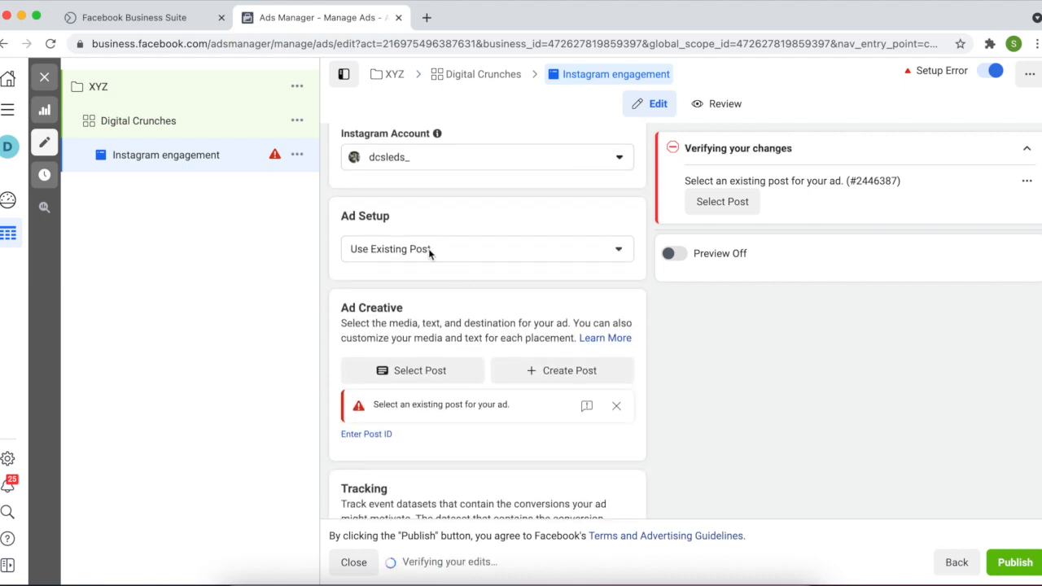
Choose the May 24, 2021 DC's LEDs inventor post from the Facebook posts as the creative
{"action": "left_click", "coordinate": [429, 249]}
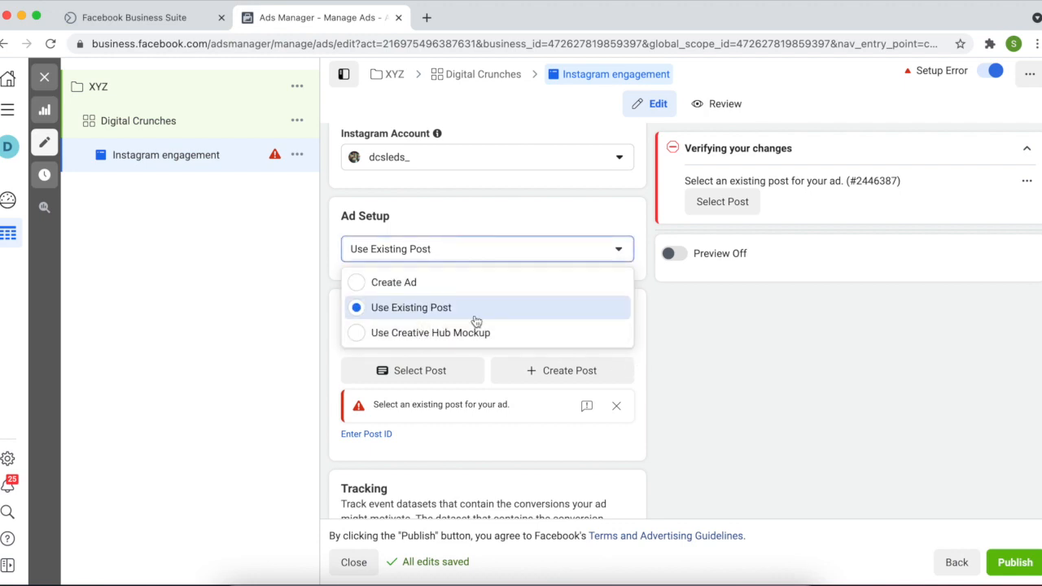
{"action": "left_click", "coordinate": [437, 308]}
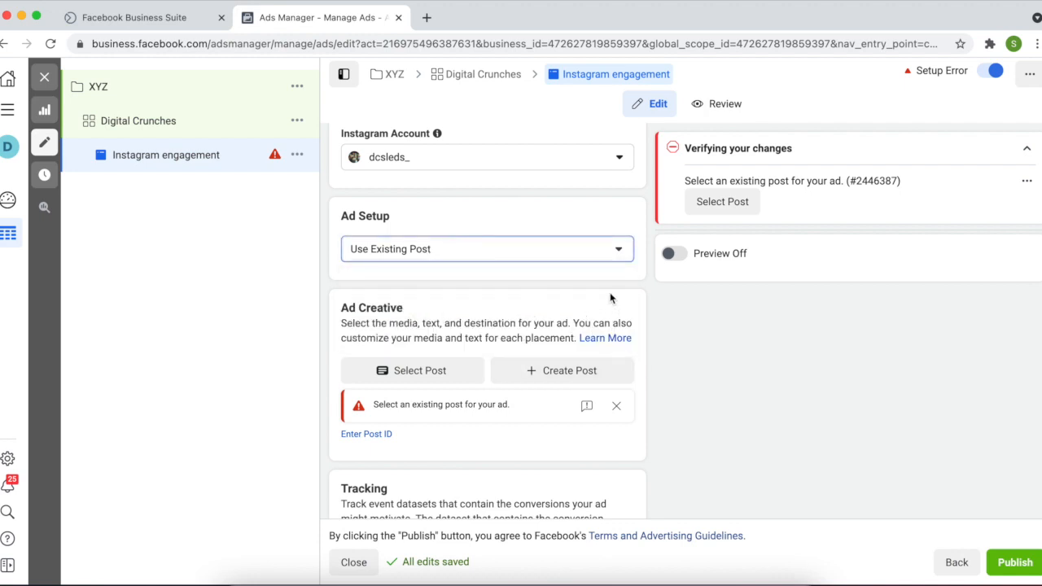
{"action": "left_click", "coordinate": [454, 376]}
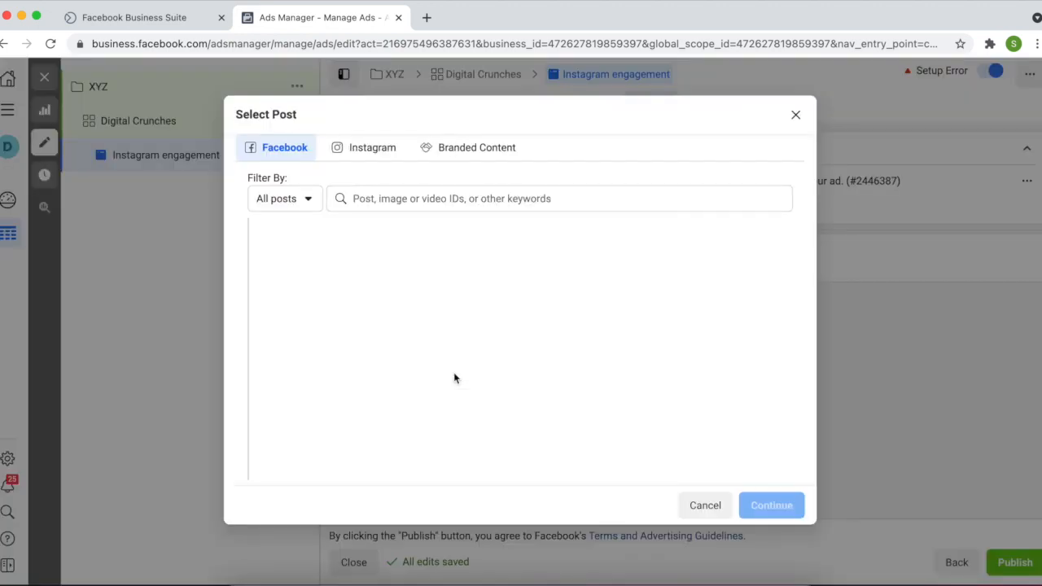
{"action": "left_click", "coordinate": [372, 151]}
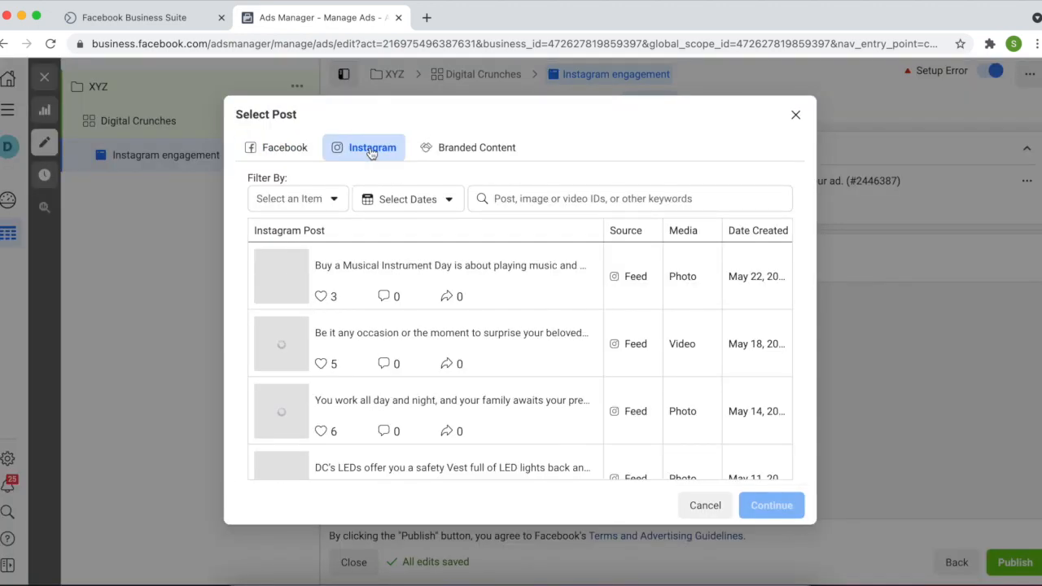
{"action": "left_click", "coordinate": [297, 147]}
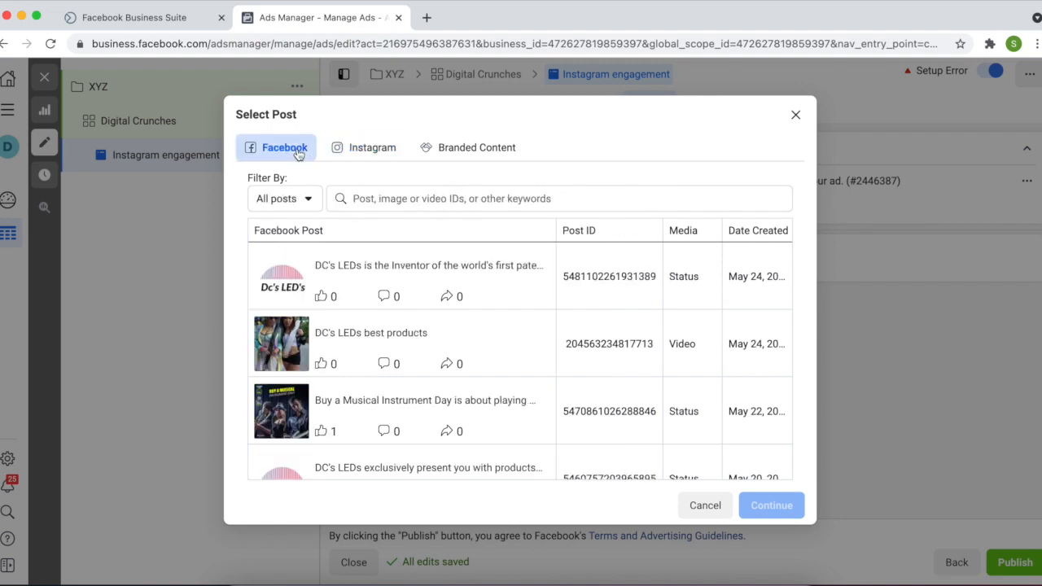
{"action": "left_click", "coordinate": [359, 154]}
{"action": "left_click", "coordinate": [282, 151]}
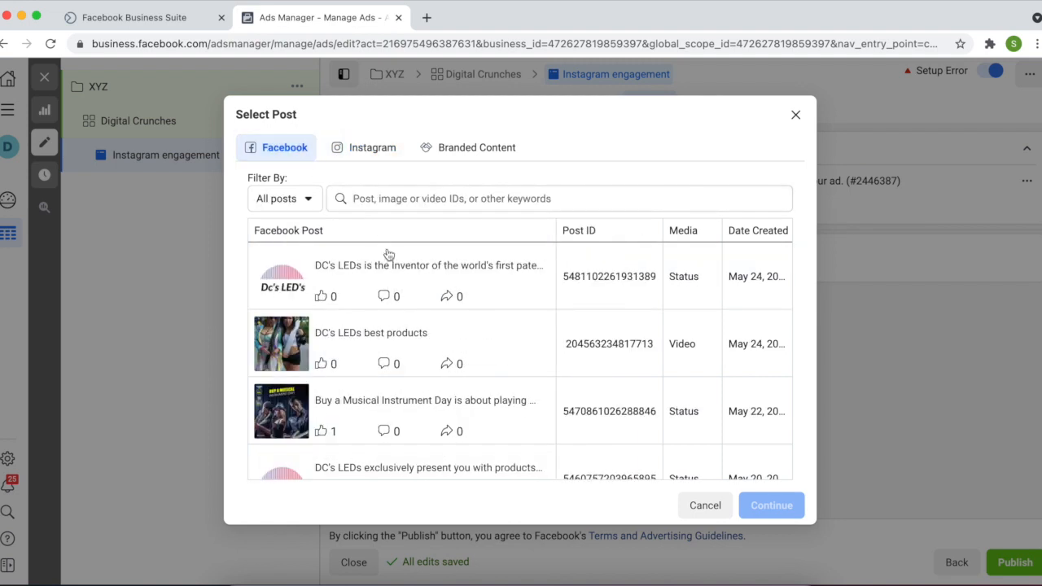
{"action": "left_click", "coordinate": [391, 287]}
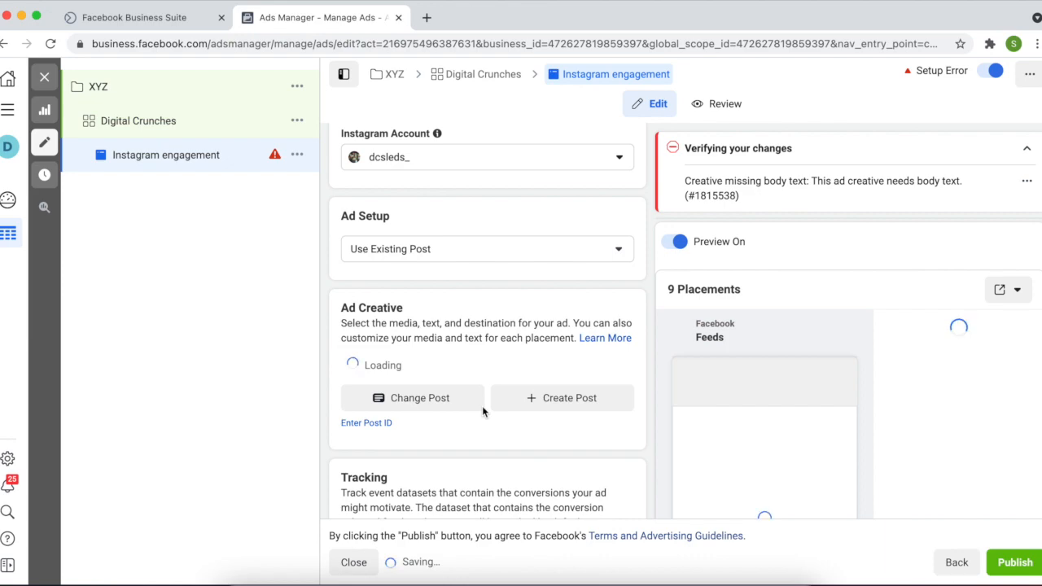
{"action": "scroll", "coordinate": [483, 413], "scroll_direction": "down", "scroll_amount": 5}
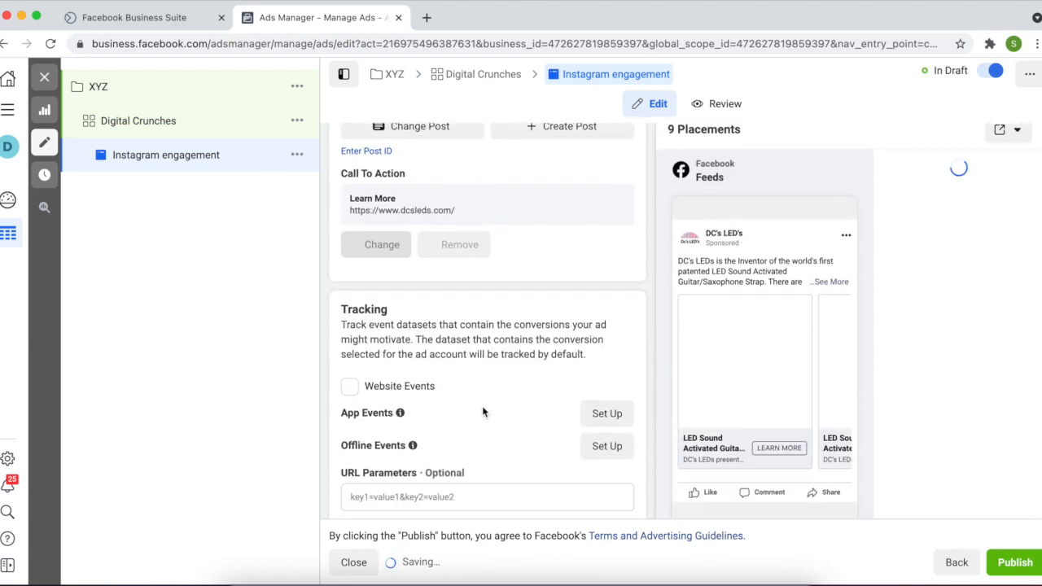
{"action": "scroll", "coordinate": [482, 412], "scroll_direction": "up", "scroll_amount": 5}
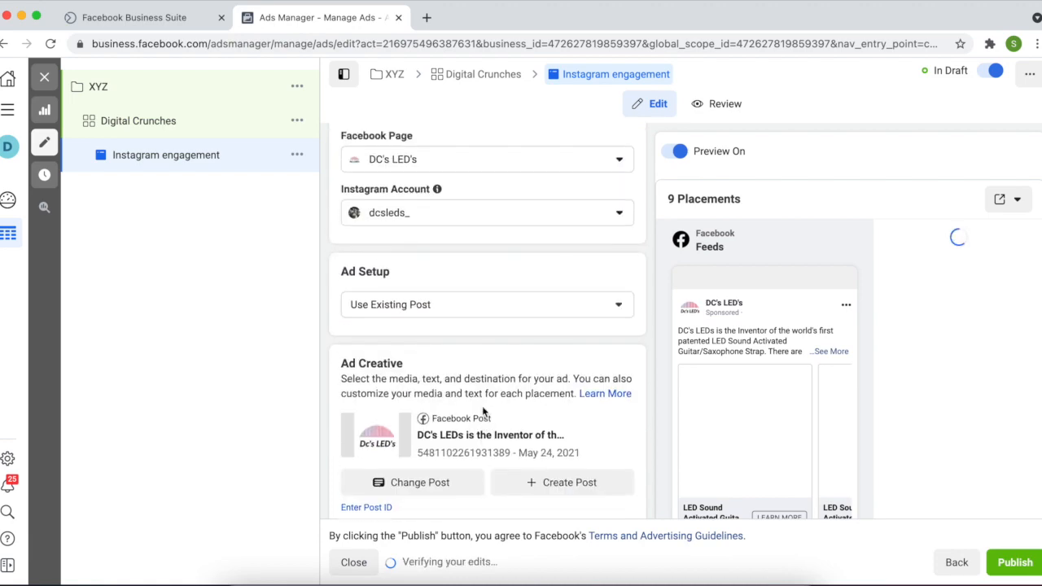
{"action": "scroll", "coordinate": [483, 413], "scroll_direction": "down", "scroll_amount": 4}
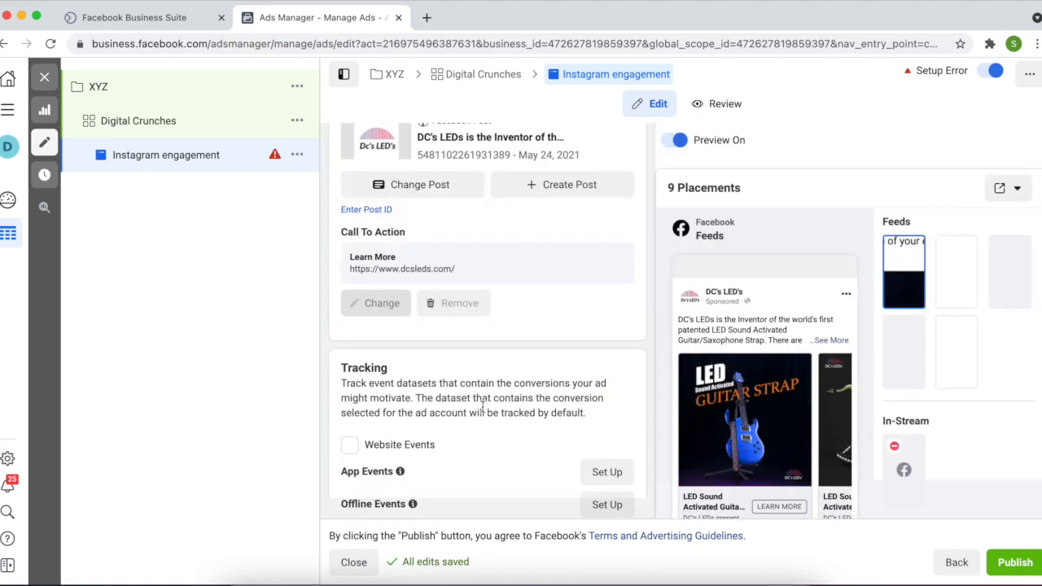
{"action": "scroll", "coordinate": [483, 413], "scroll_direction": "down", "scroll_amount": 2}
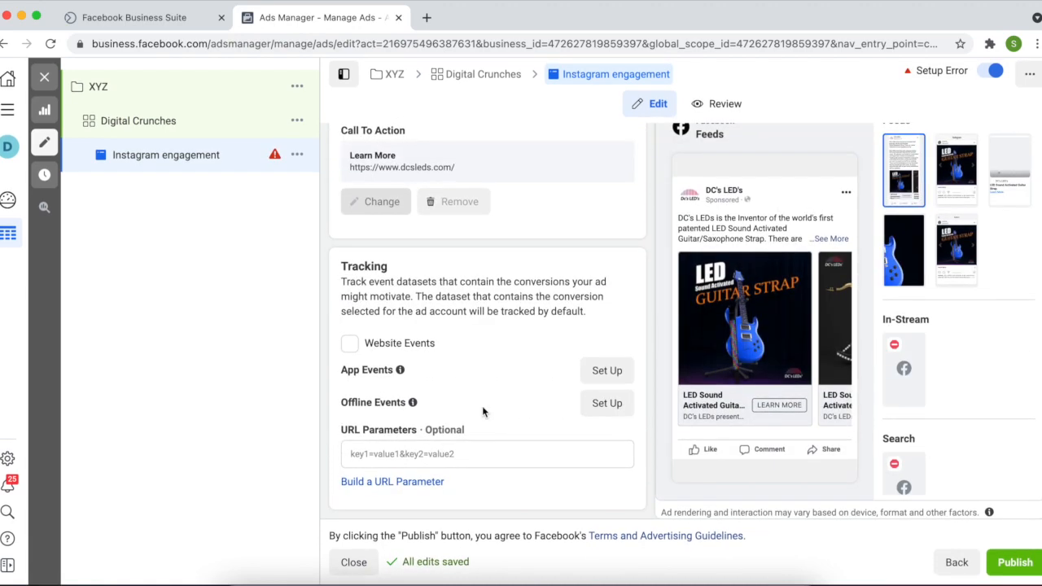
{"action": "scroll", "coordinate": [482, 405], "scroll_direction": "up", "scroll_amount": 2}
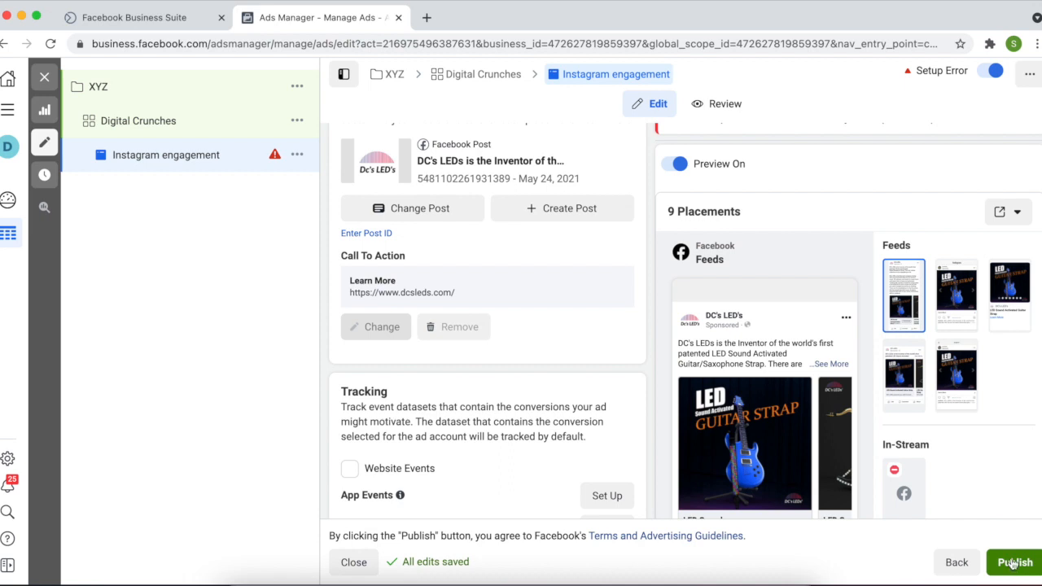
{"action": "scroll", "coordinate": [528, 298], "scroll_direction": "up", "scroll_amount": 2}
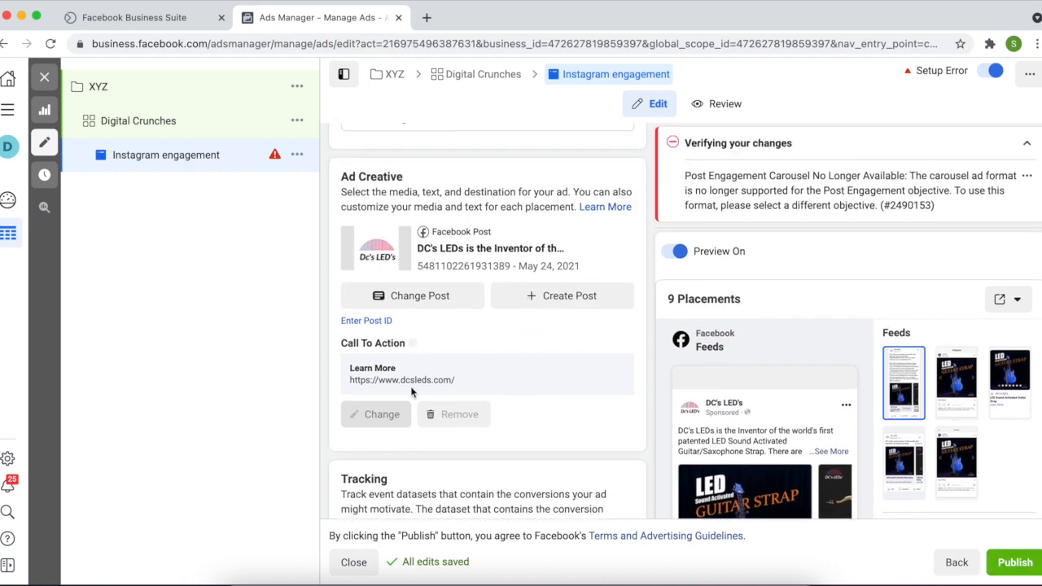
{"action": "left_click", "coordinate": [413, 386]}
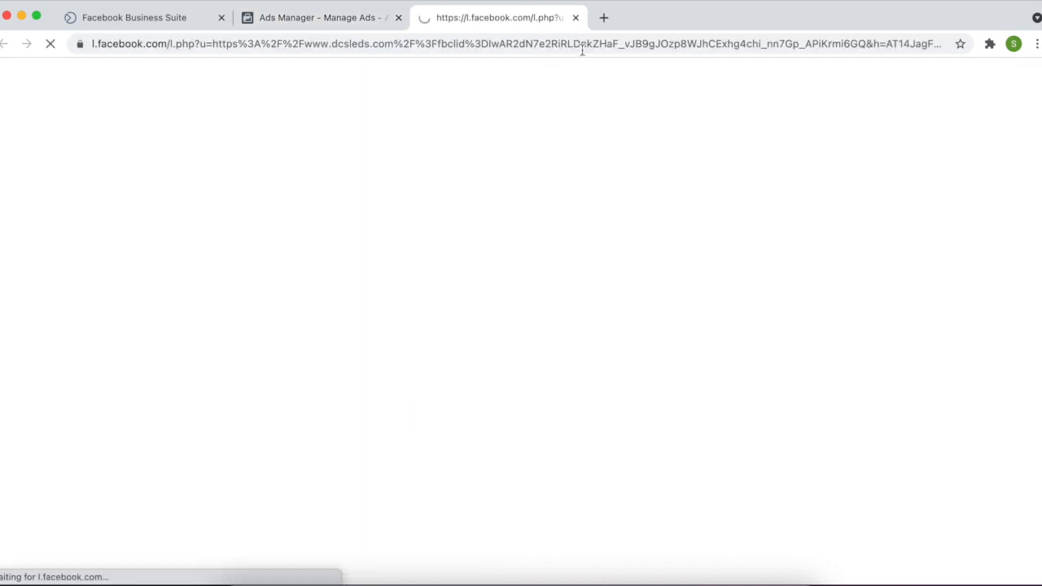
{"action": "left_click", "coordinate": [575, 17]}
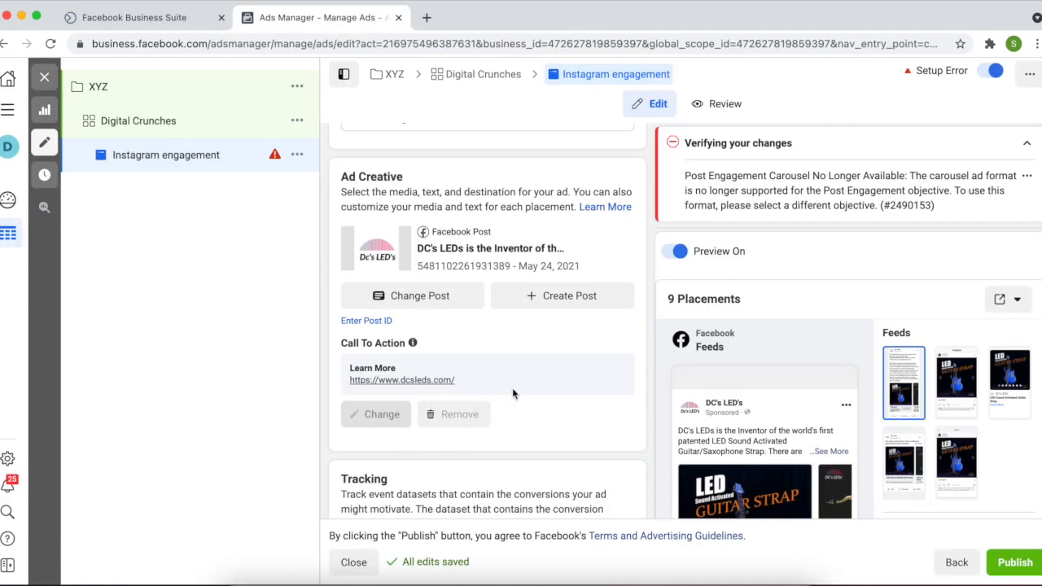
{"action": "scroll", "coordinate": [512, 388], "scroll_direction": "up", "scroll_amount": 6}
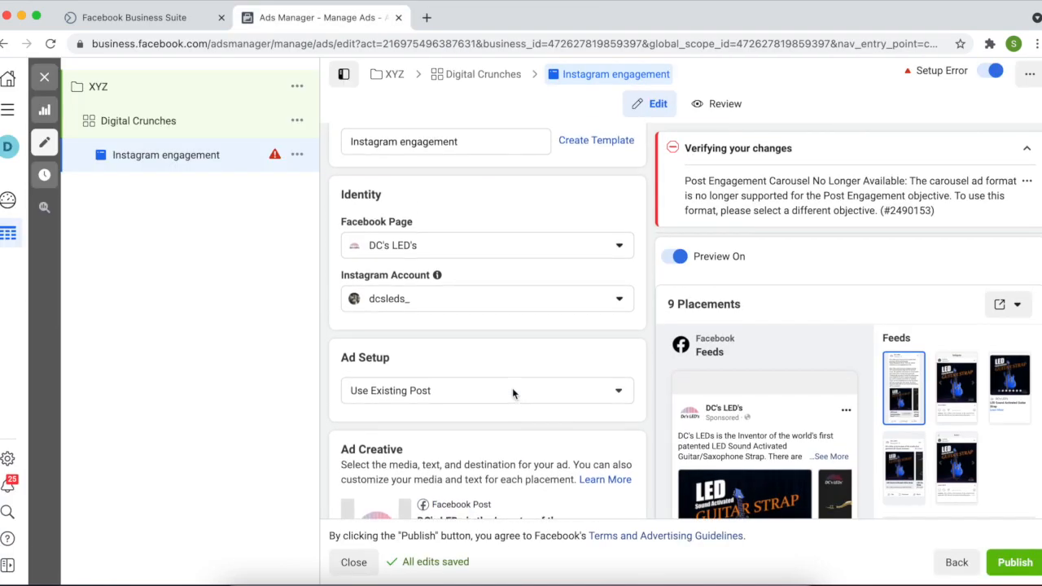
{"action": "scroll", "coordinate": [512, 390], "scroll_direction": "up", "scroll_amount": 1}
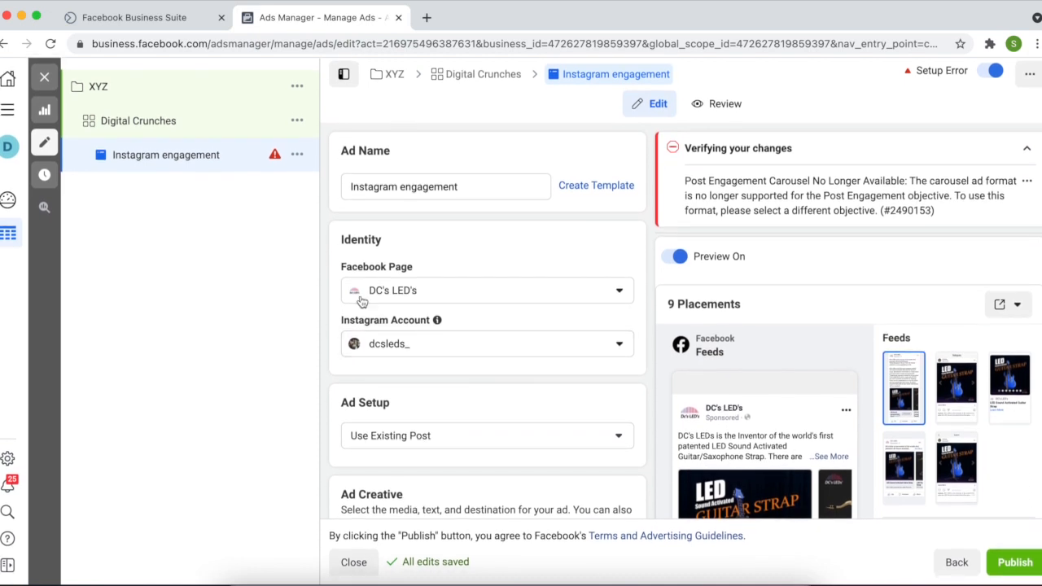
Delete the draft XYZ campaign from the Campaigns list and start a new campaign
{"action": "left_click", "coordinate": [46, 79]}
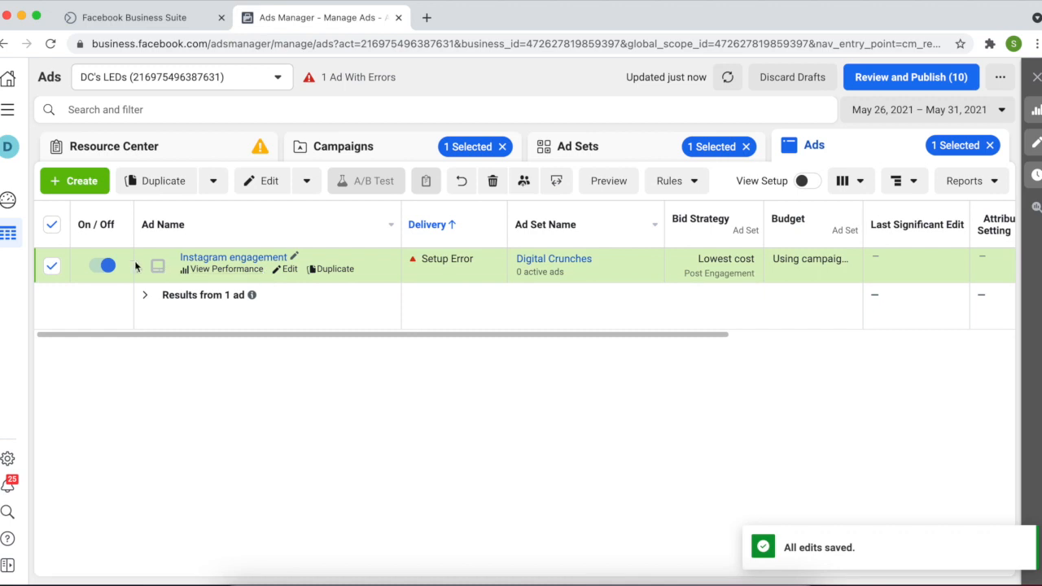
{"action": "left_click", "coordinate": [326, 153]}
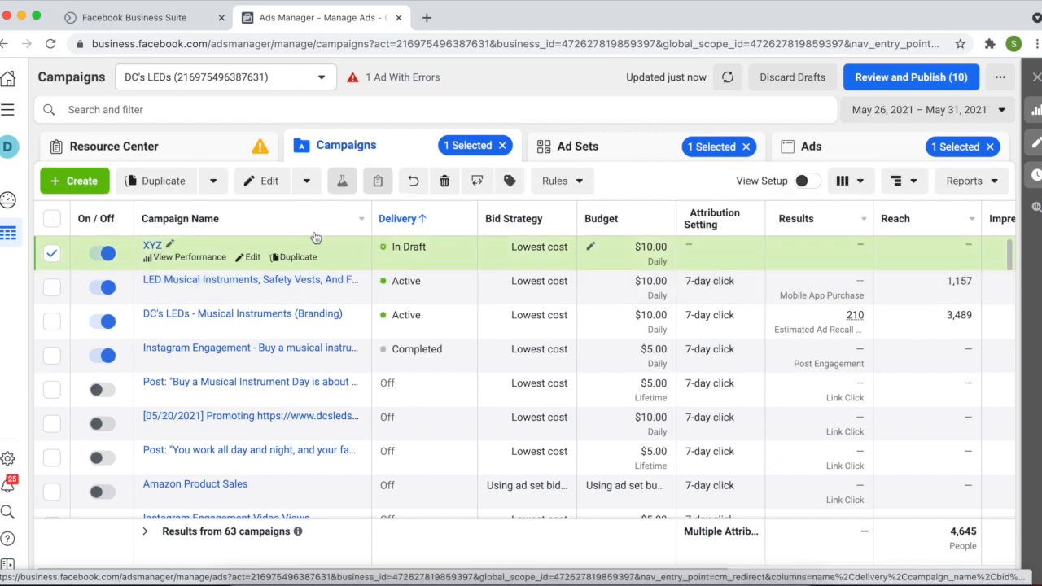
{"action": "left_click", "coordinate": [445, 181]}
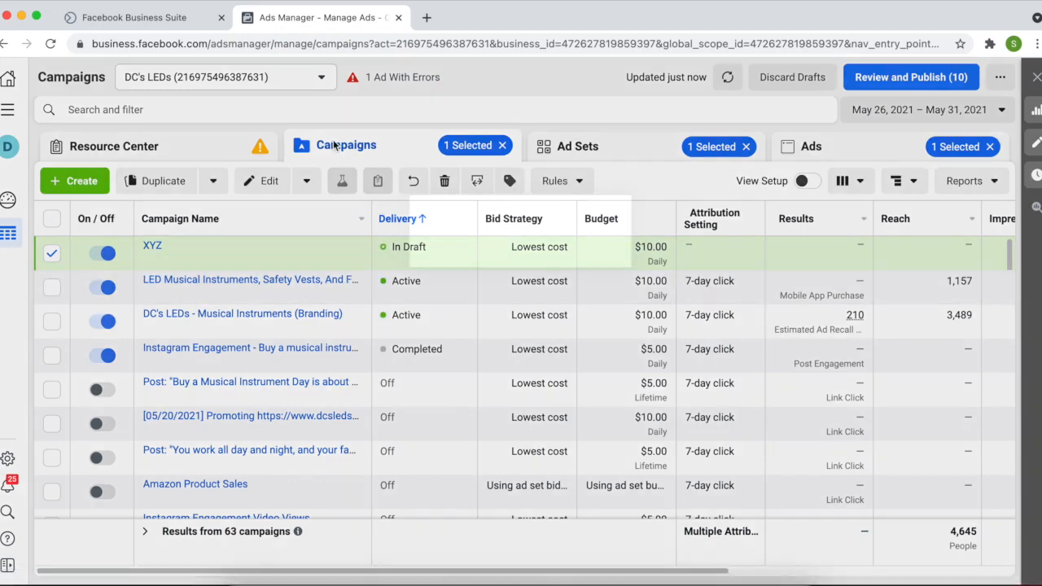
{"action": "left_click", "coordinate": [649, 269]}
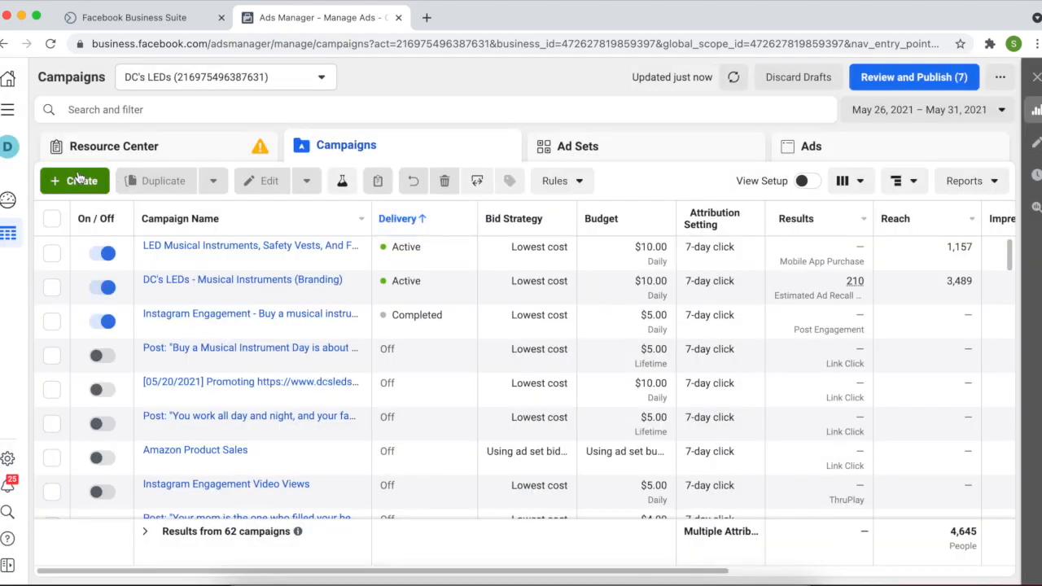
{"action": "left_click", "coordinate": [76, 181]}
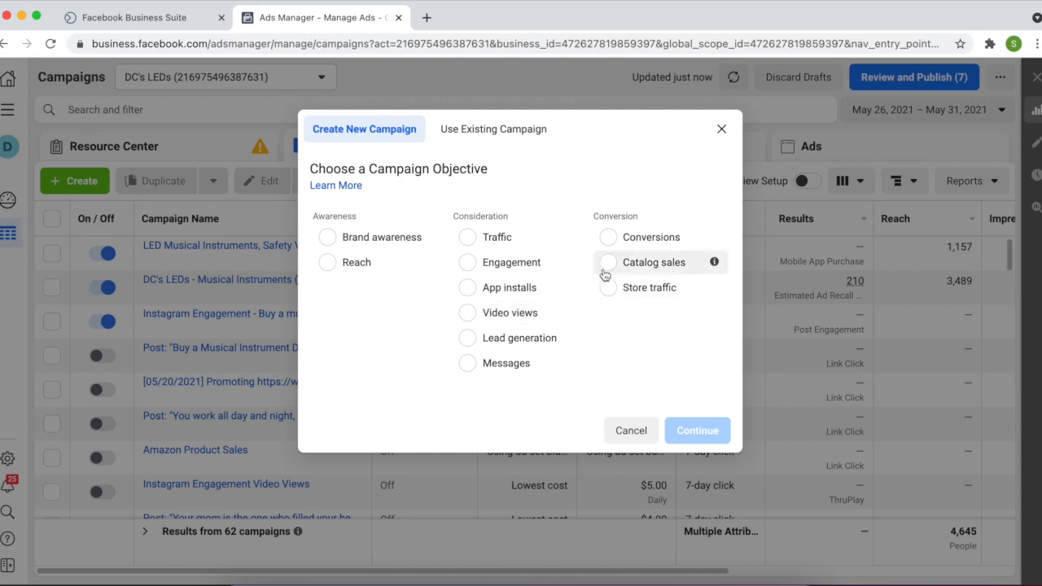
Choose Traffic as the new campaign's objective
{"action": "left_click", "coordinate": [469, 241]}
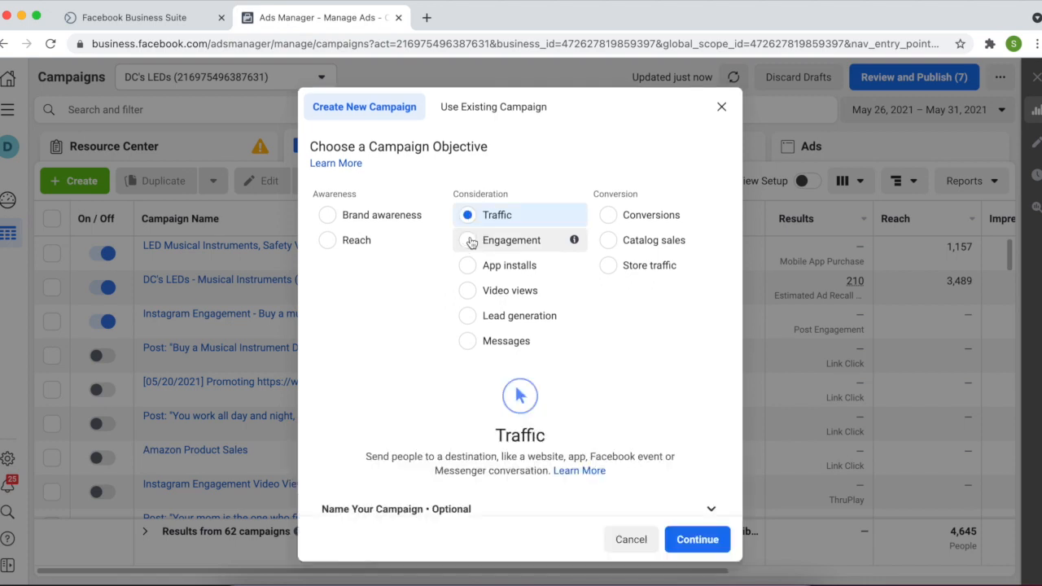
{"action": "scroll", "coordinate": [519, 494], "scroll_direction": "down", "scroll_amount": 1}
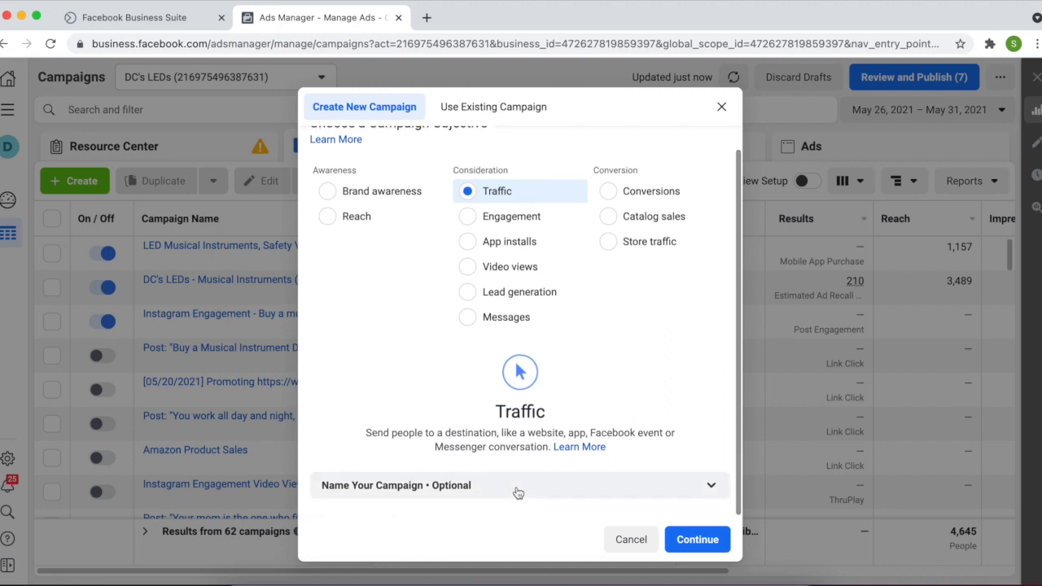
{"action": "scroll", "coordinate": [519, 493], "scroll_direction": "down", "scroll_amount": 1}
{"action": "left_click", "coordinate": [518, 493]}
{"action": "scroll", "coordinate": [517, 488], "scroll_direction": "down", "scroll_amount": 3}
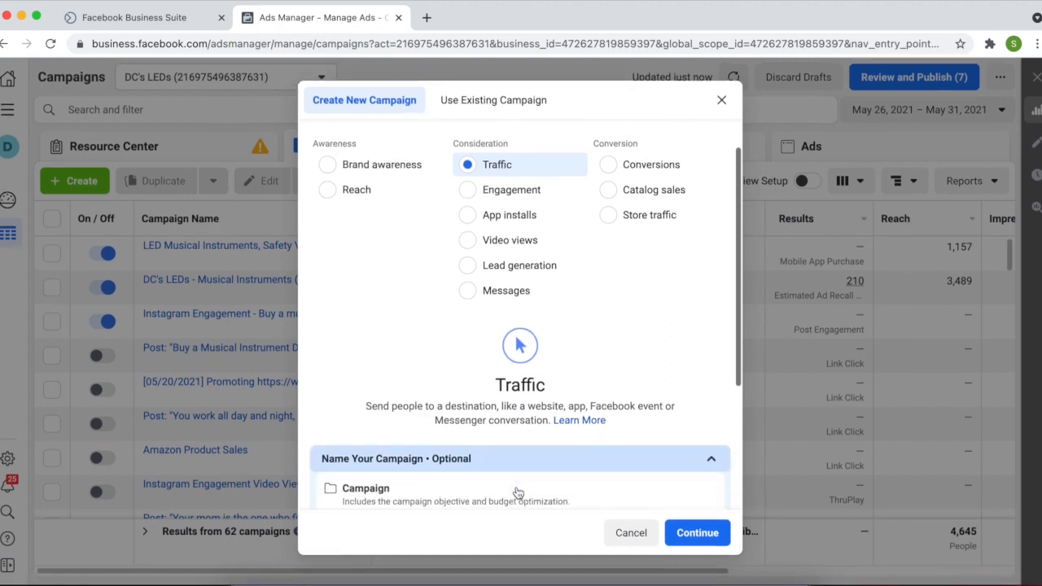
Name the campaign 'Traffic for Website', ad set 'Digital Crunches Site' and ad 'Most of the traffic'
{"action": "left_click", "coordinate": [478, 328]}
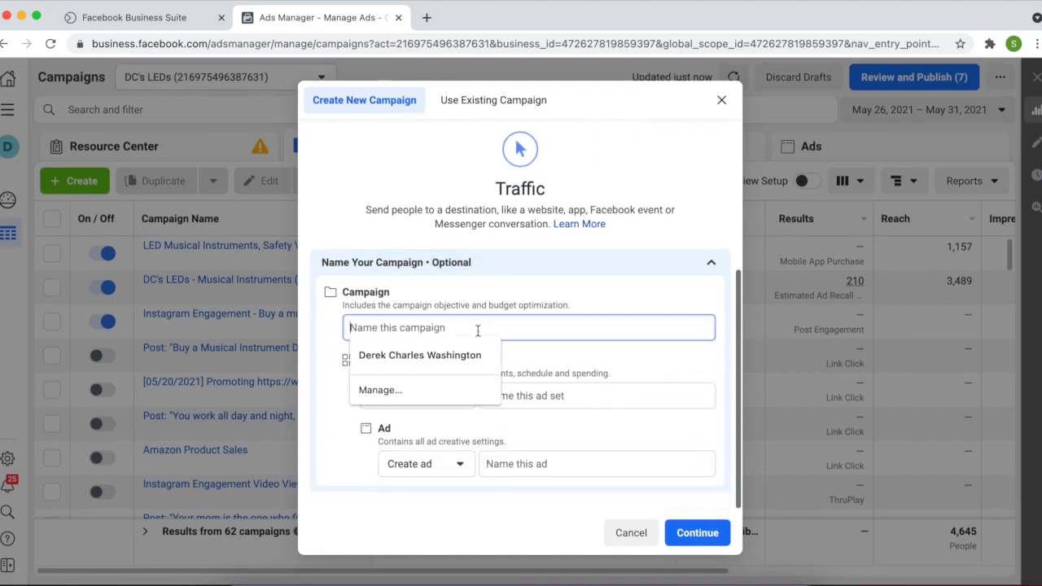
{"action": "type", "text": "Traffic "}
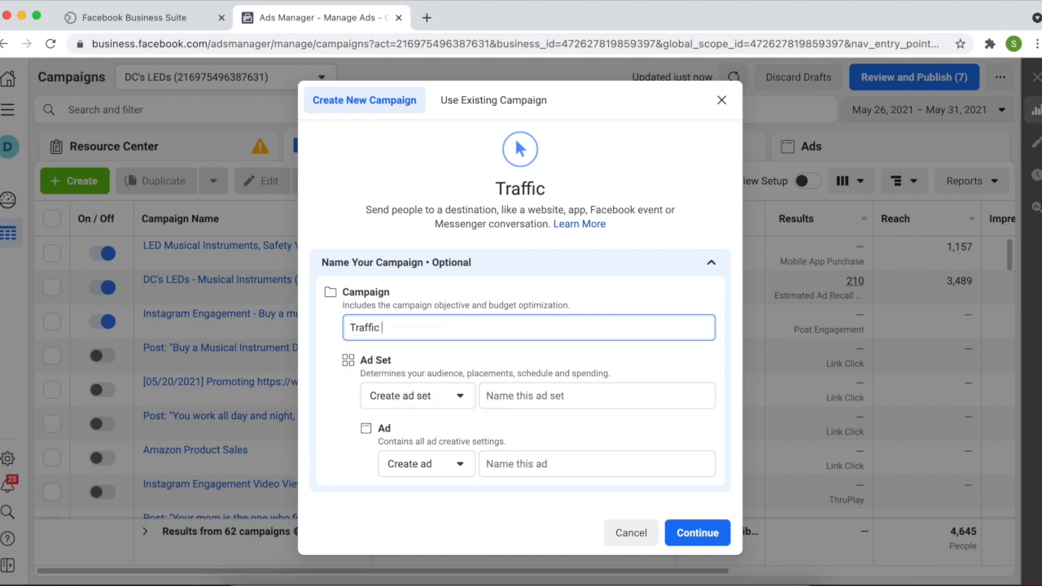
{"action": "type", "text": "for Website"}
{"action": "left_click", "coordinate": [534, 396]}
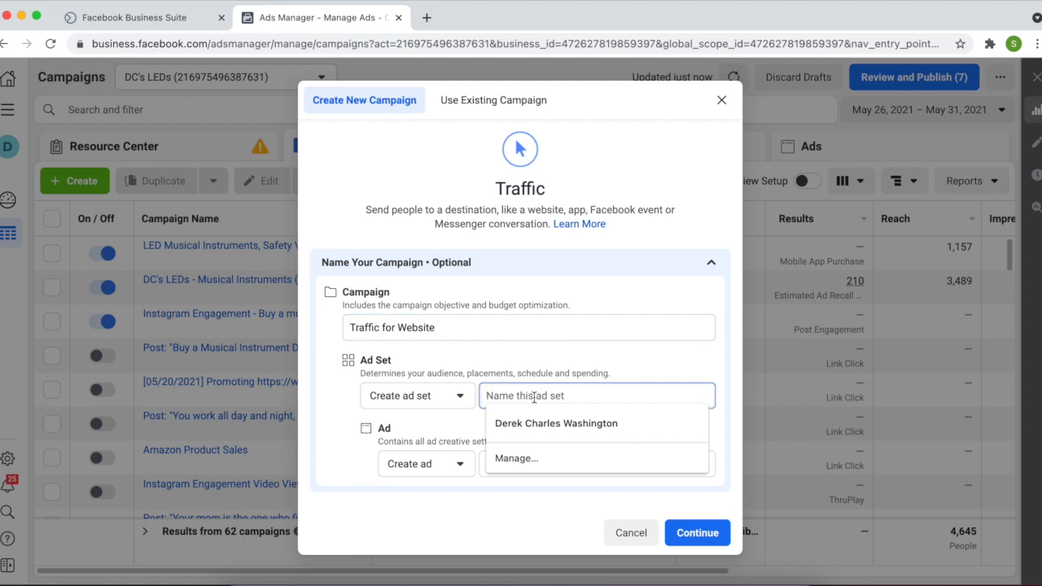
{"action": "type", "text": "Digi"}
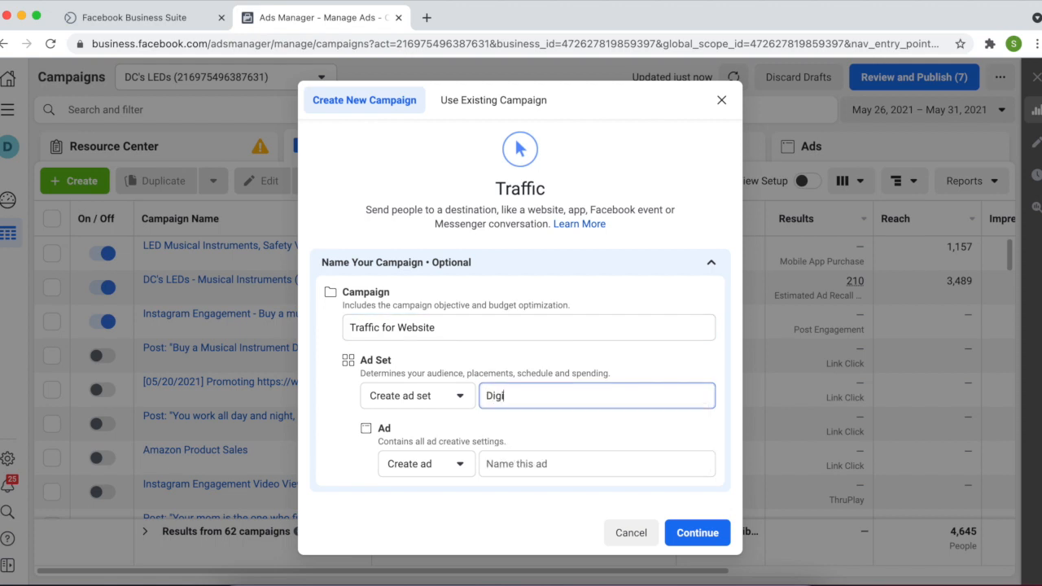
{"action": "type", "text": "tal Crunches"}
{"action": "type", "text": " So"}
{"action": "type", "text": "ite"}
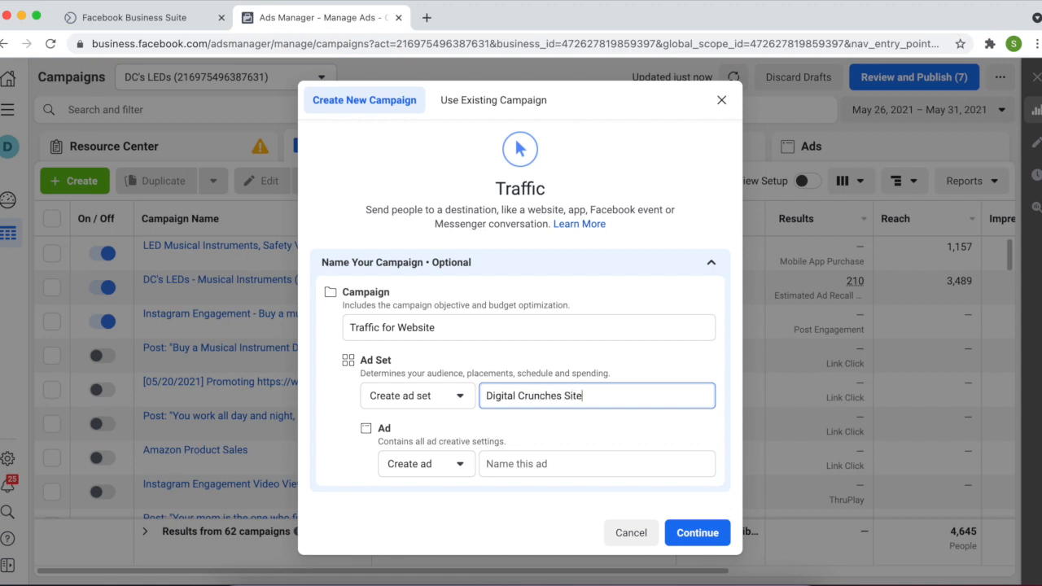
{"action": "left_click", "coordinate": [565, 458]}
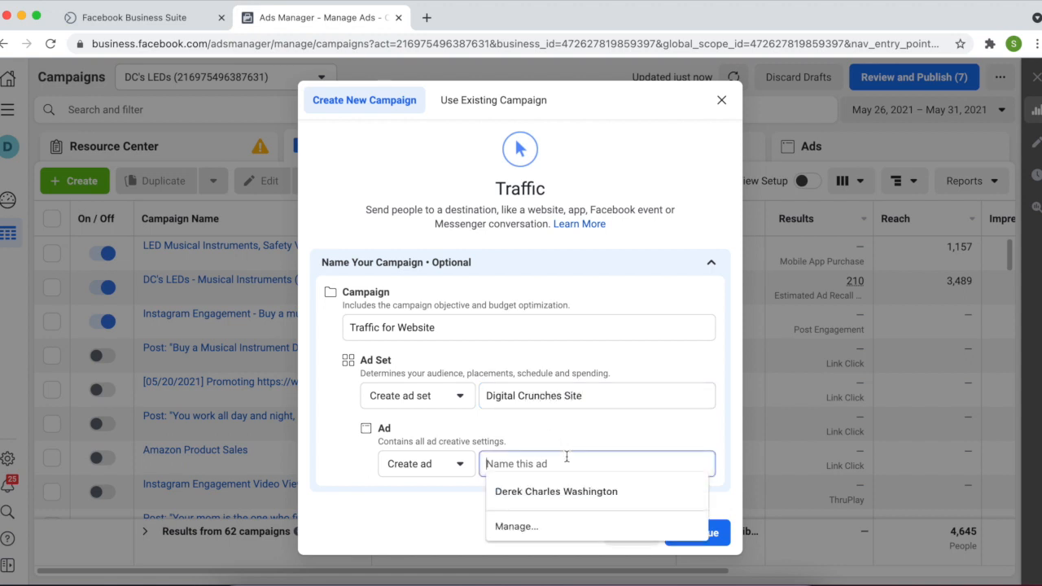
{"action": "type", "text": "Most of th"}
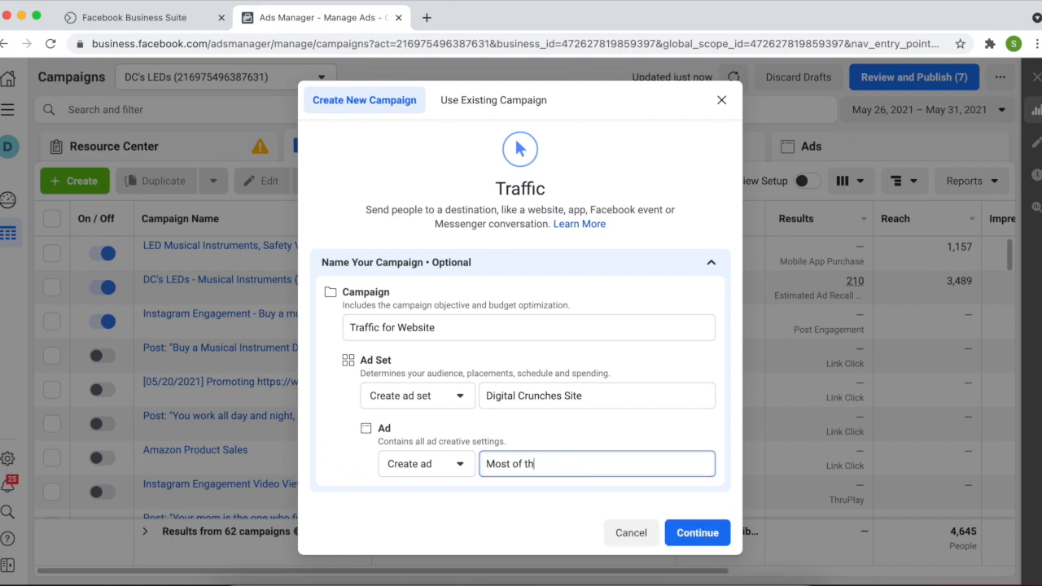
{"action": "type", "text": "e traffic"}
{"action": "left_click", "coordinate": [722, 543]}
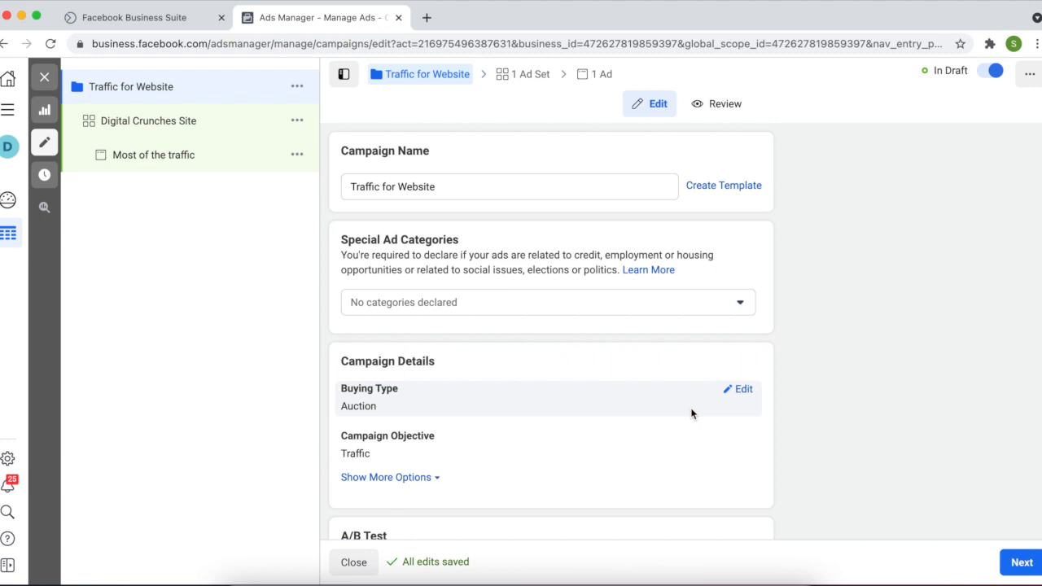
Leave Campaign Budget Optimization off for Traffic for Website and proceed to the Digital Crunches Site ad set
{"action": "scroll", "coordinate": [578, 376], "scroll_direction": "down", "scroll_amount": 3}
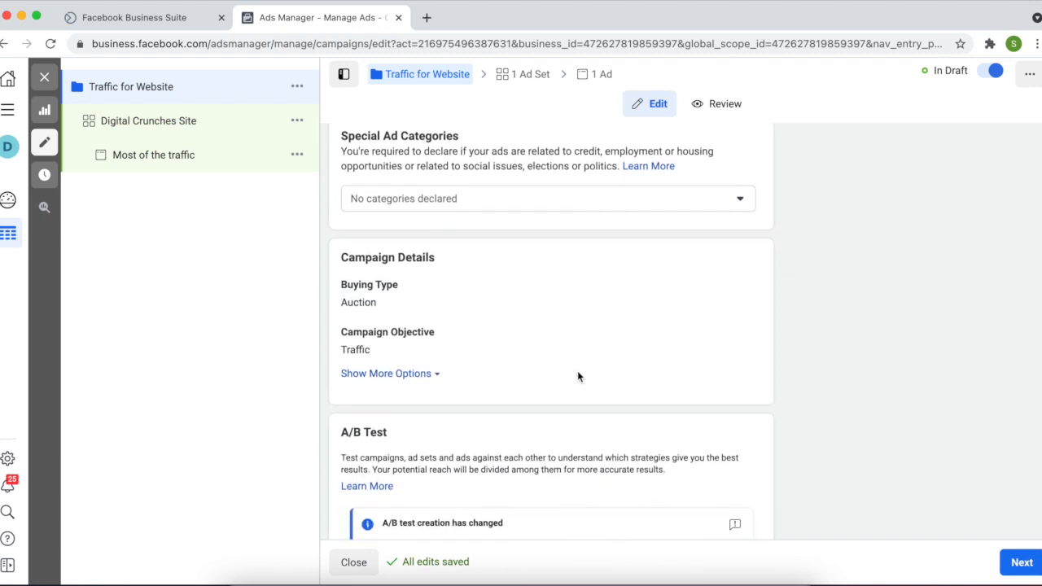
{"action": "scroll", "coordinate": [577, 376], "scroll_direction": "down", "scroll_amount": 3}
{"action": "scroll", "coordinate": [577, 376], "scroll_direction": "up", "scroll_amount": 3}
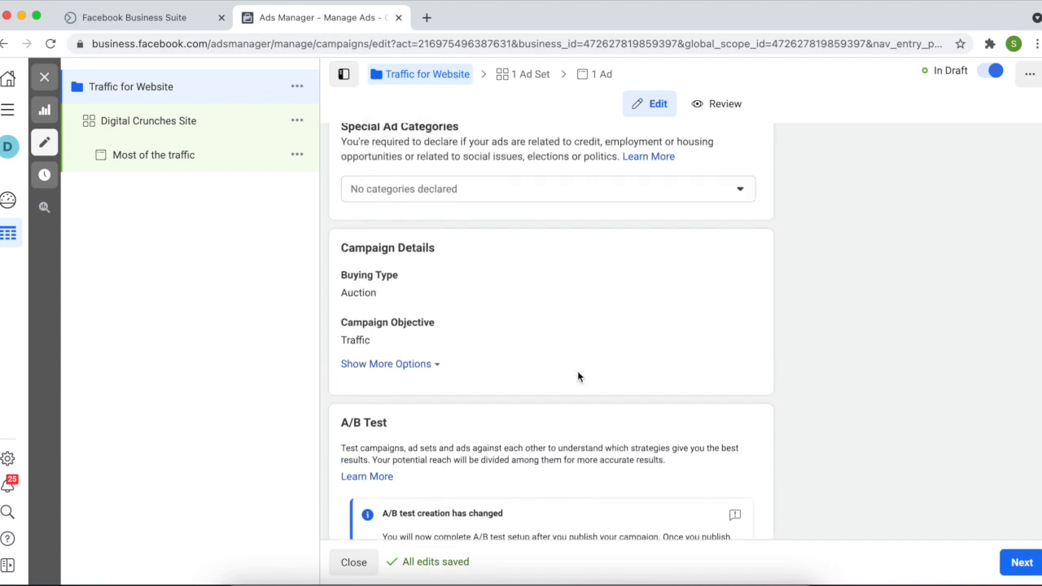
{"action": "scroll", "coordinate": [578, 376], "scroll_direction": "down", "scroll_amount": 3}
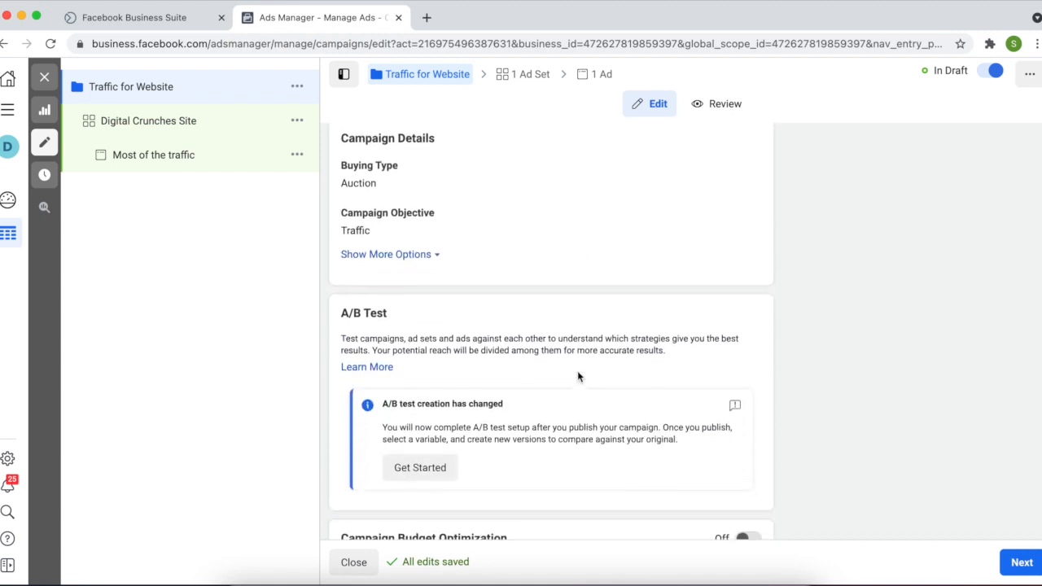
{"action": "scroll", "coordinate": [578, 376], "scroll_direction": "down", "scroll_amount": 2}
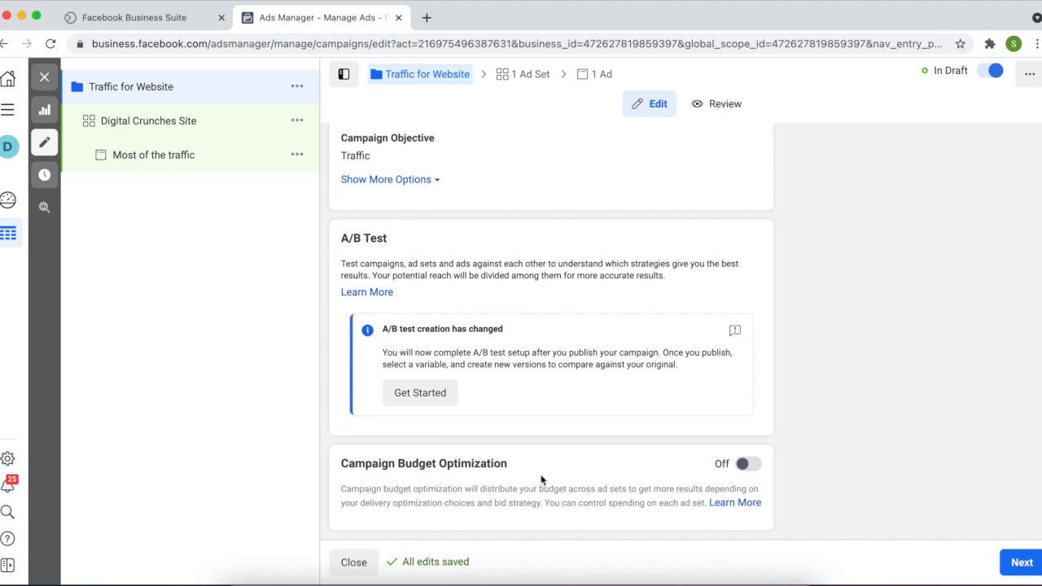
{"action": "left_click", "coordinate": [1021, 563]}
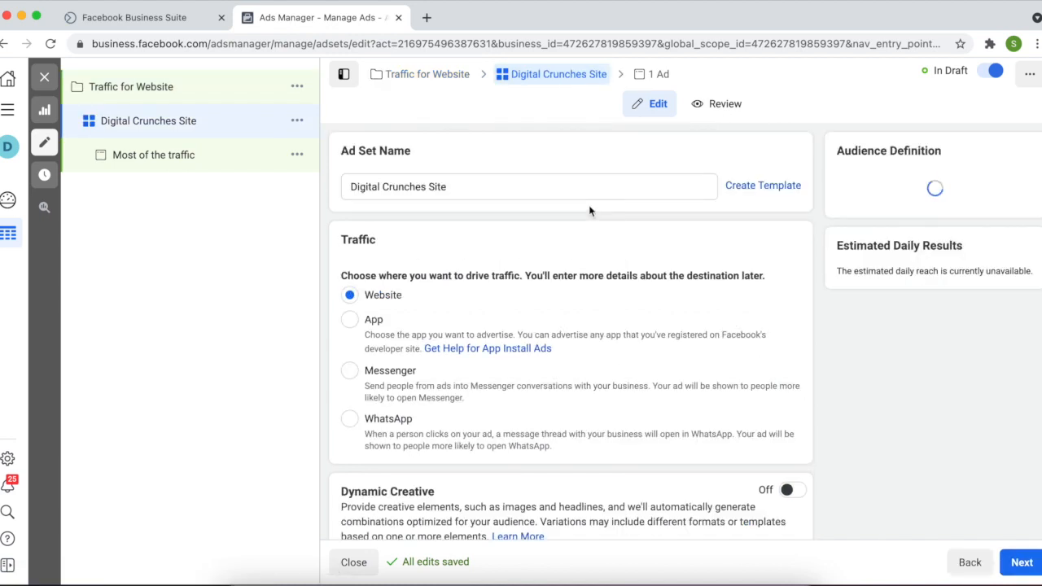
Scroll through the ad set's Traffic, Dynamic Creative, Offer and Budget & Schedule sections
{"action": "scroll", "coordinate": [557, 312], "scroll_direction": "down", "scroll_amount": 5}
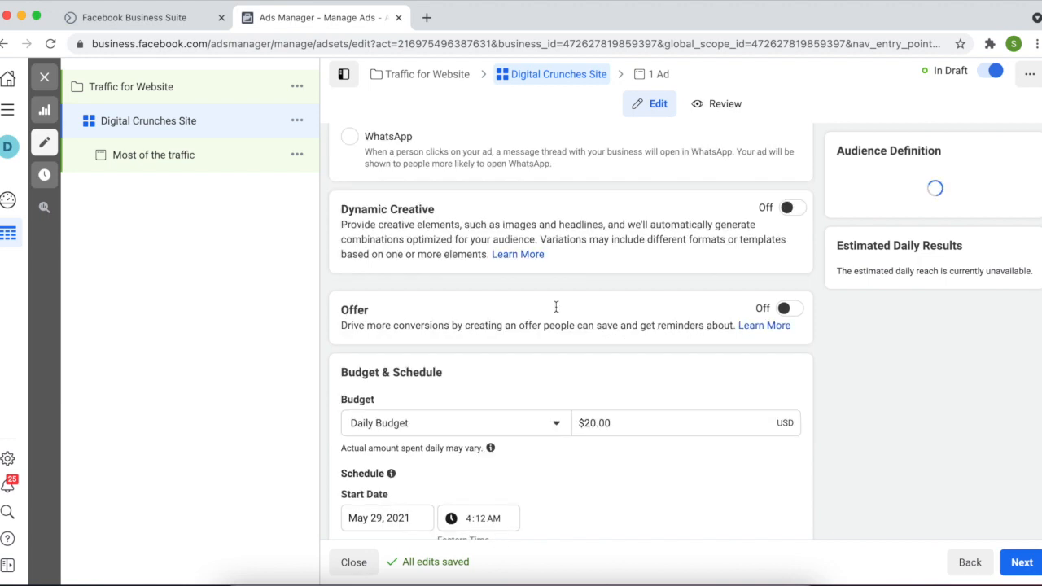
{"action": "scroll", "coordinate": [557, 311], "scroll_direction": "down", "scroll_amount": 2}
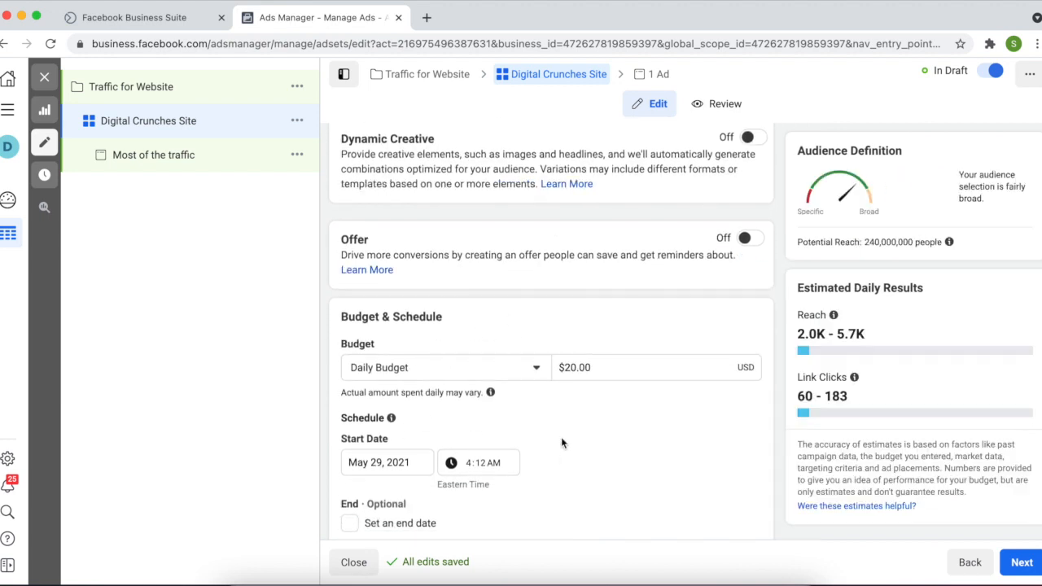
{"action": "scroll", "coordinate": [562, 443], "scroll_direction": "up", "scroll_amount": 10}
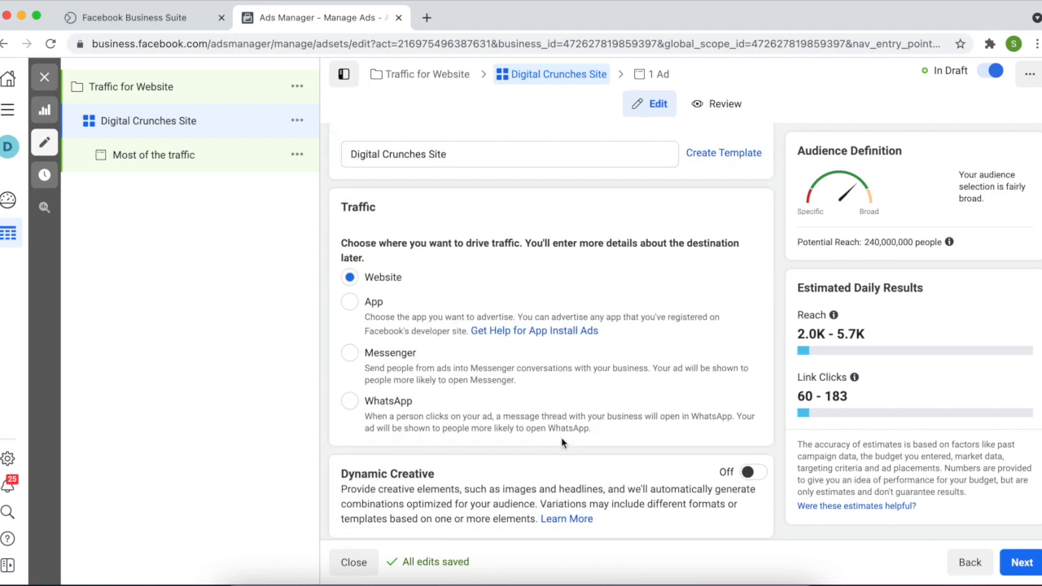
{"action": "scroll", "coordinate": [561, 438], "scroll_direction": "down", "scroll_amount": 1}
{"action": "scroll", "coordinate": [561, 437], "scroll_direction": "up", "scroll_amount": 1}
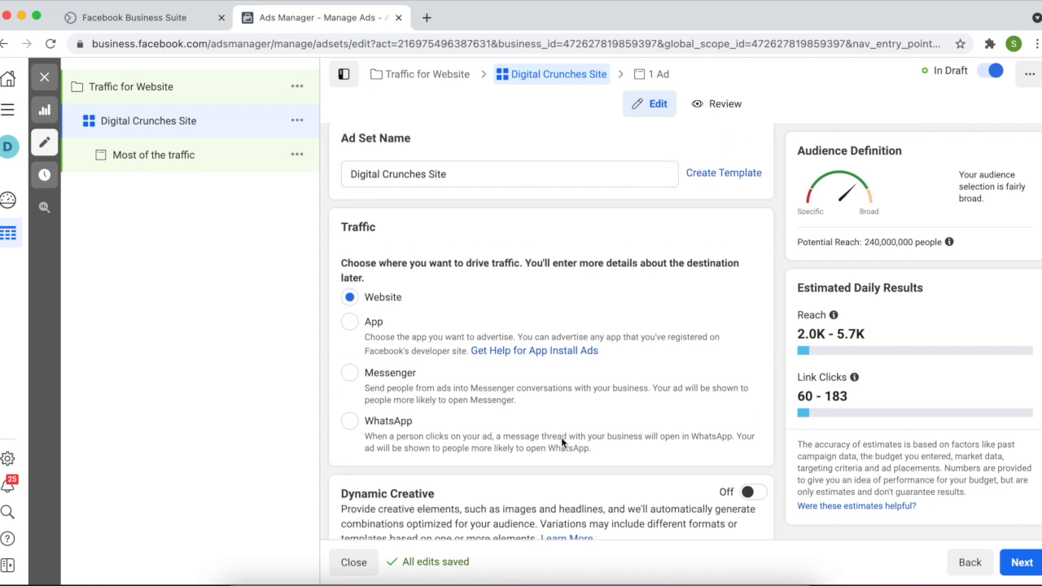
{"action": "scroll", "coordinate": [562, 441], "scroll_direction": "down", "scroll_amount": 2}
{"action": "scroll", "coordinate": [562, 443], "scroll_direction": "down", "scroll_amount": 1}
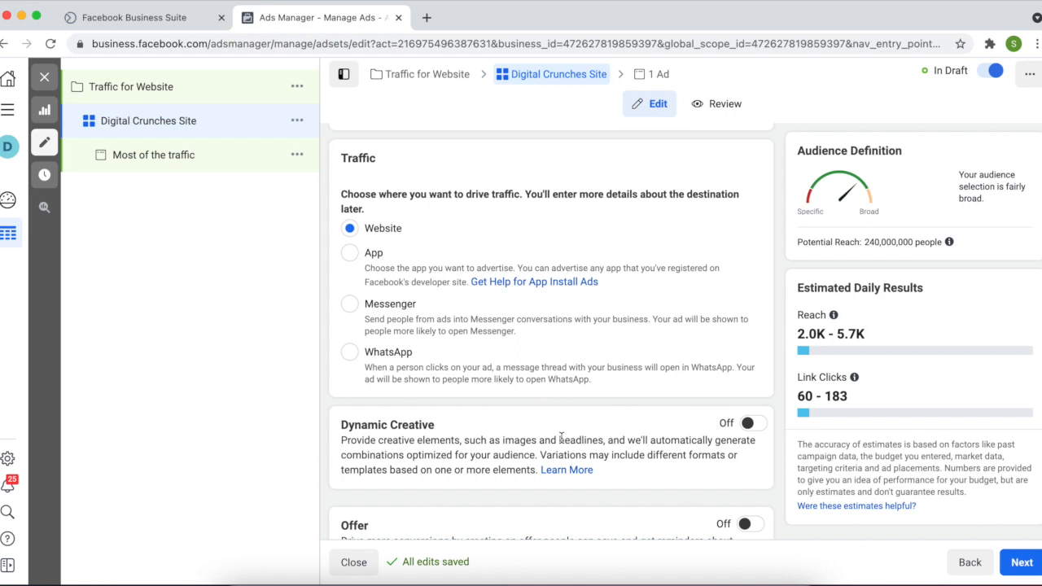
{"action": "scroll", "coordinate": [561, 440], "scroll_direction": "down", "scroll_amount": 2}
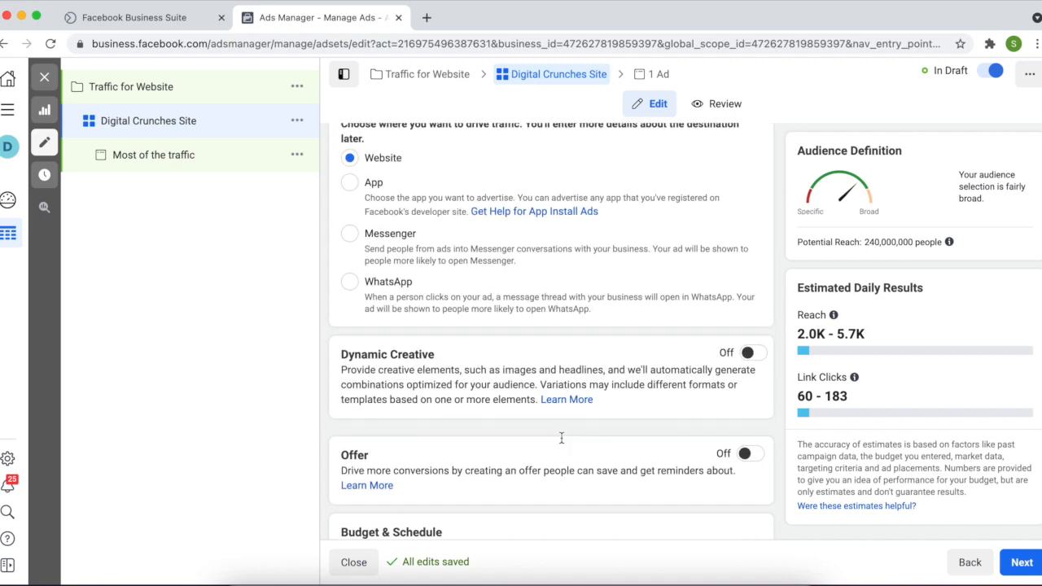
{"action": "scroll", "coordinate": [562, 443], "scroll_direction": "down", "scroll_amount": 2}
{"action": "scroll", "coordinate": [562, 443], "scroll_direction": "down", "scroll_amount": 4}
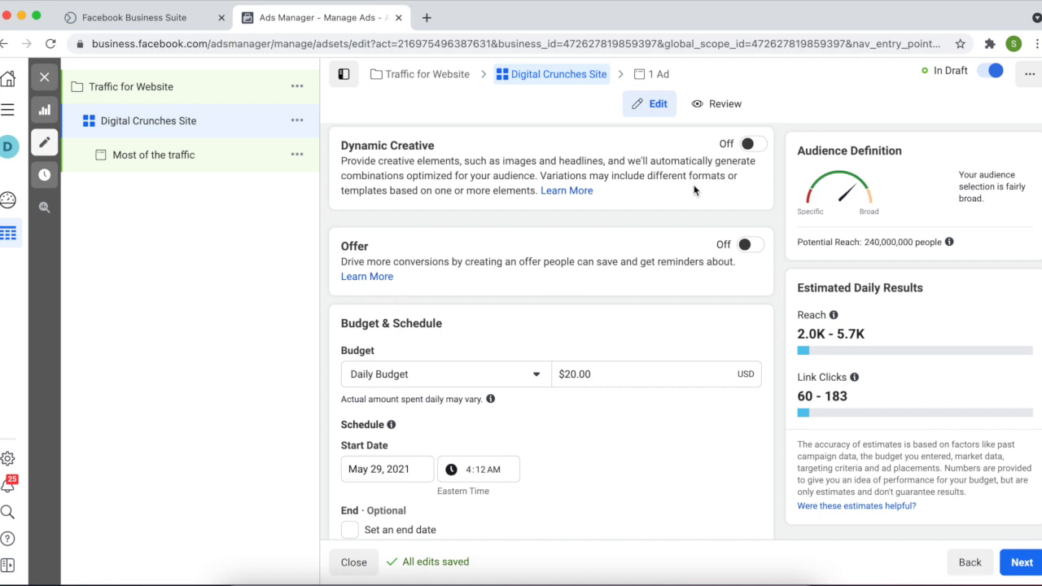
Try turning Offer on and viewing its page list, then switch Offer back off
{"action": "left_click", "coordinate": [747, 246]}
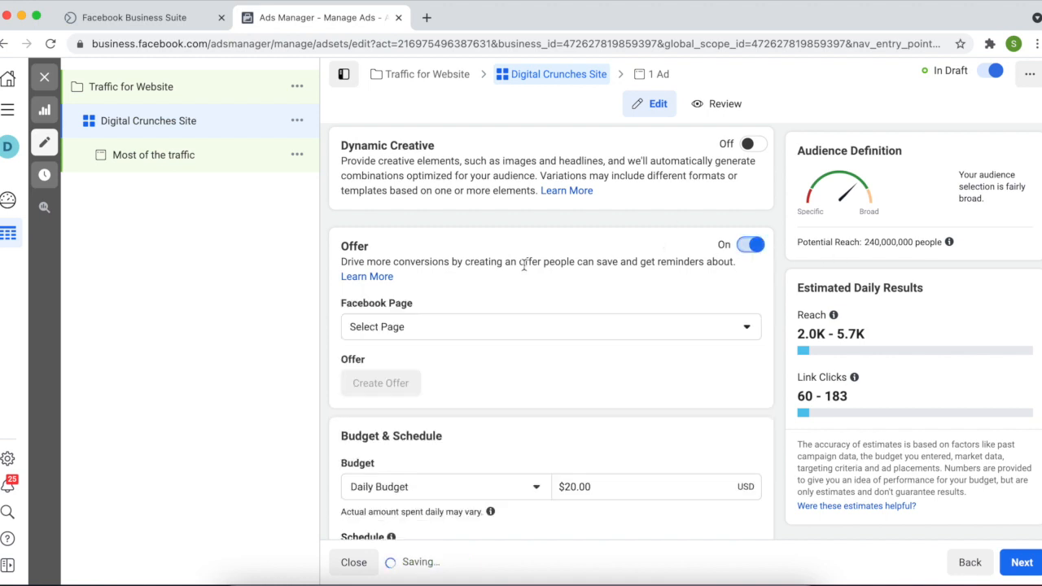
{"action": "left_click", "coordinate": [452, 326]}
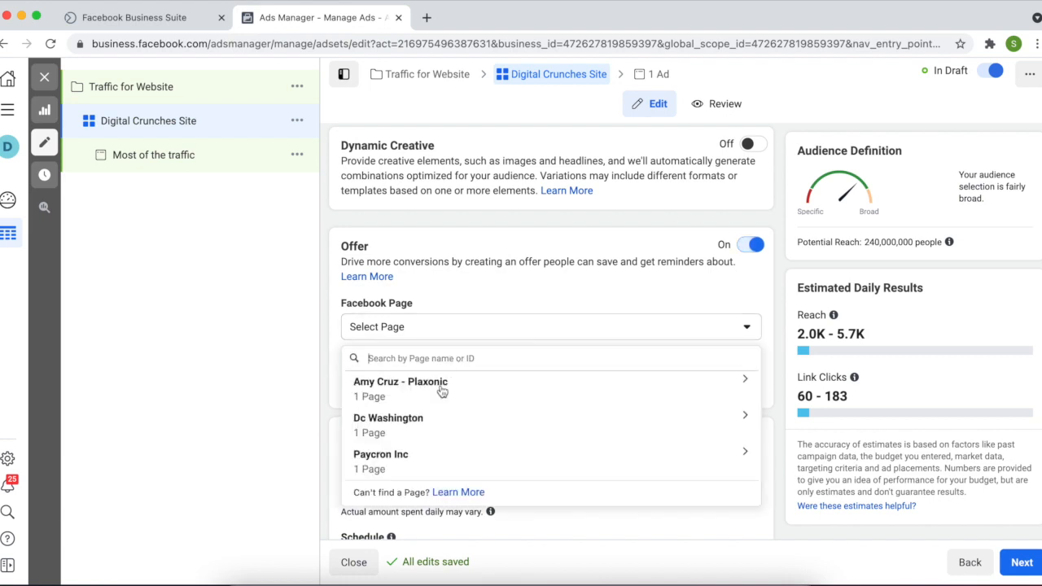
{"action": "left_click", "coordinate": [503, 295]}
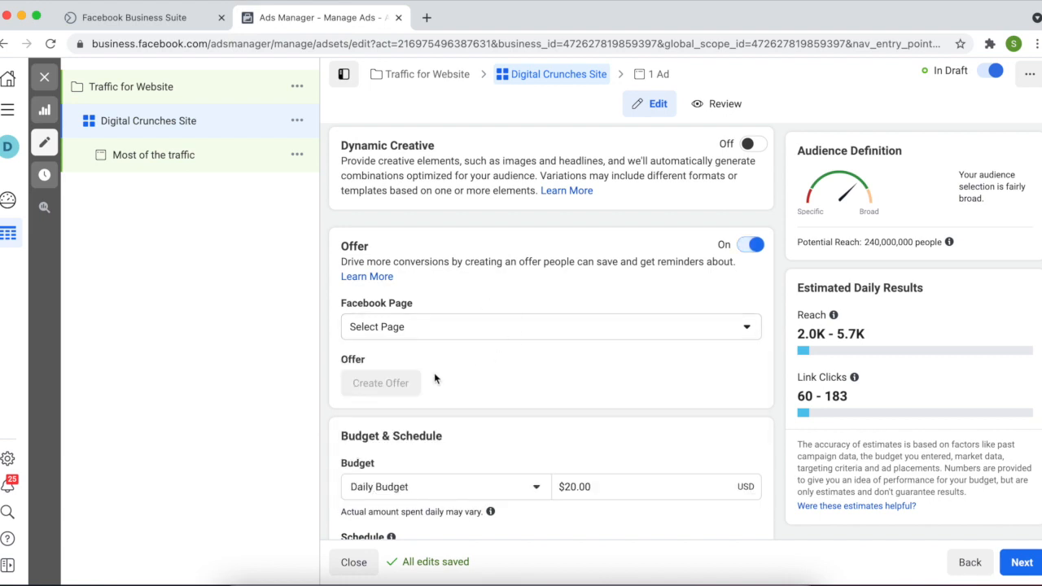
{"action": "left_click", "coordinate": [746, 246]}
Set the ad set's end date to May 31, 2021
{"action": "scroll", "coordinate": [684, 312], "scroll_direction": "down", "scroll_amount": 2}
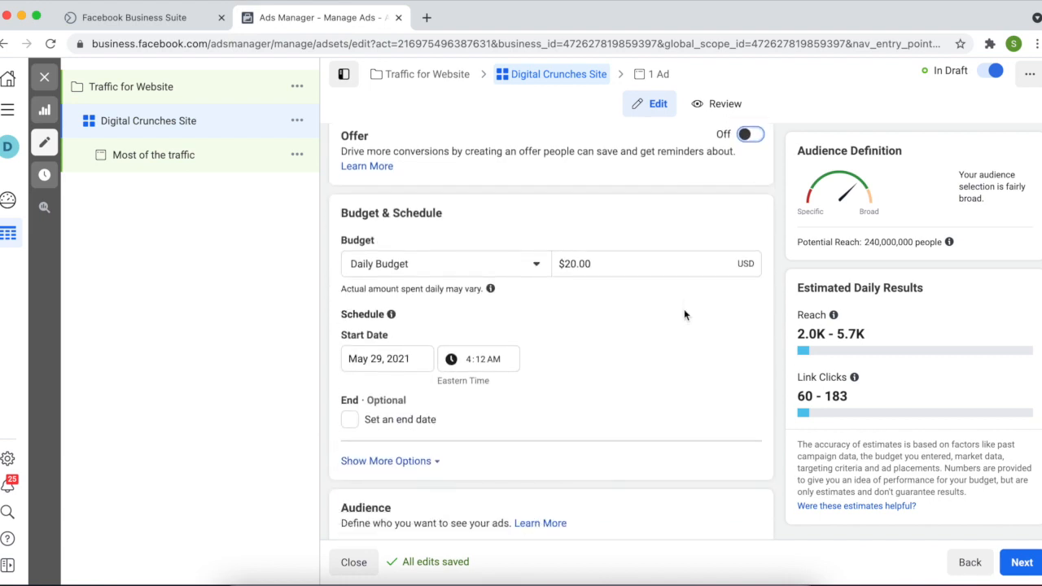
{"action": "scroll", "coordinate": [684, 315], "scroll_direction": "down", "scroll_amount": 1}
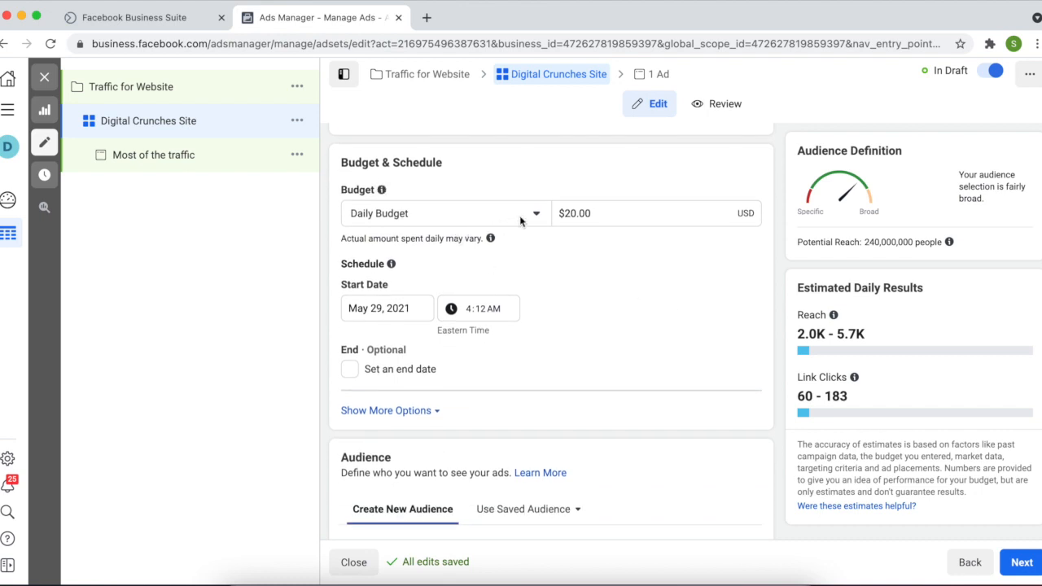
{"action": "left_click", "coordinate": [349, 369]}
{"action": "left_click", "coordinate": [358, 402]}
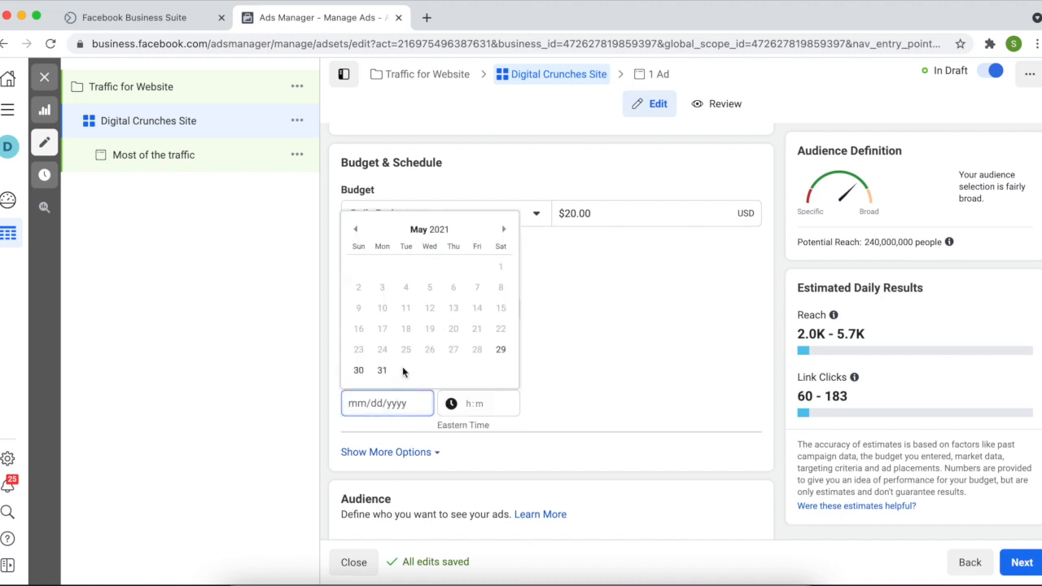
{"action": "left_click", "coordinate": [382, 369]}
{"action": "scroll", "coordinate": [585, 405], "scroll_direction": "down", "scroll_amount": 5}
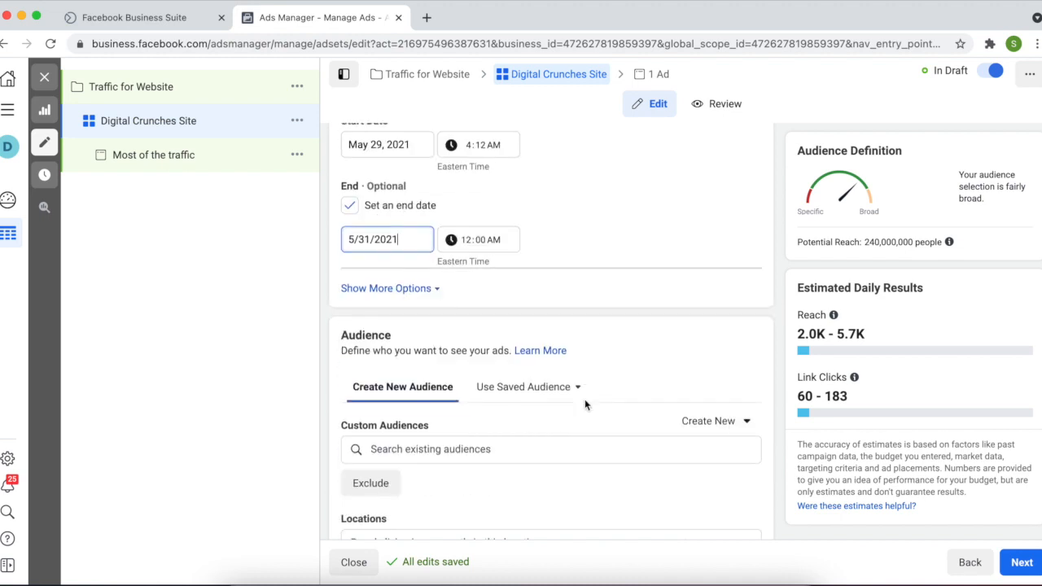
{"action": "scroll", "coordinate": [585, 403], "scroll_direction": "down", "scroll_amount": 2}
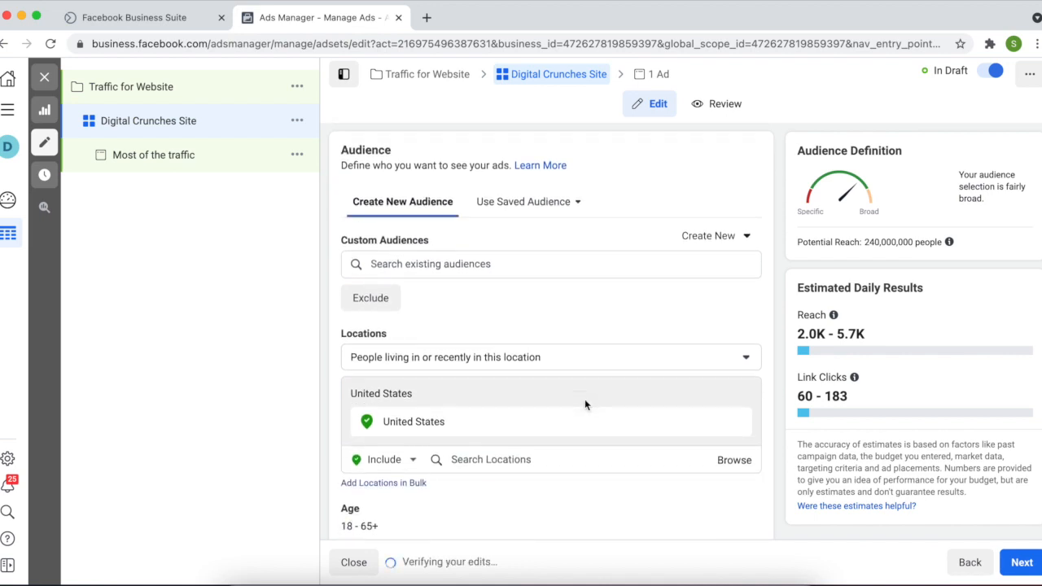
{"action": "scroll", "coordinate": [584, 401], "scroll_direction": "down", "scroll_amount": 1}
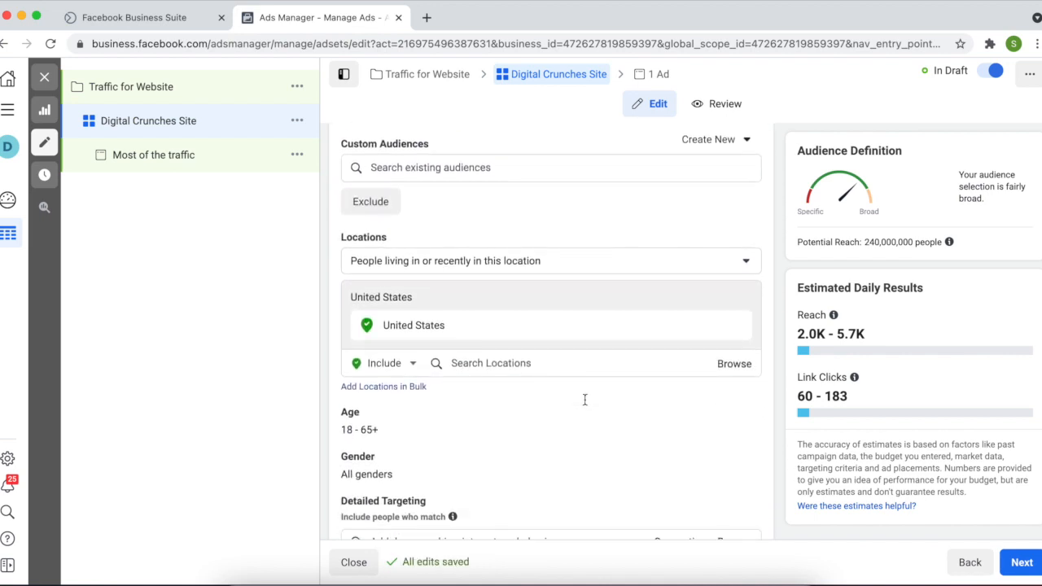
{"action": "scroll", "coordinate": [584, 404], "scroll_direction": "down", "scroll_amount": 3}
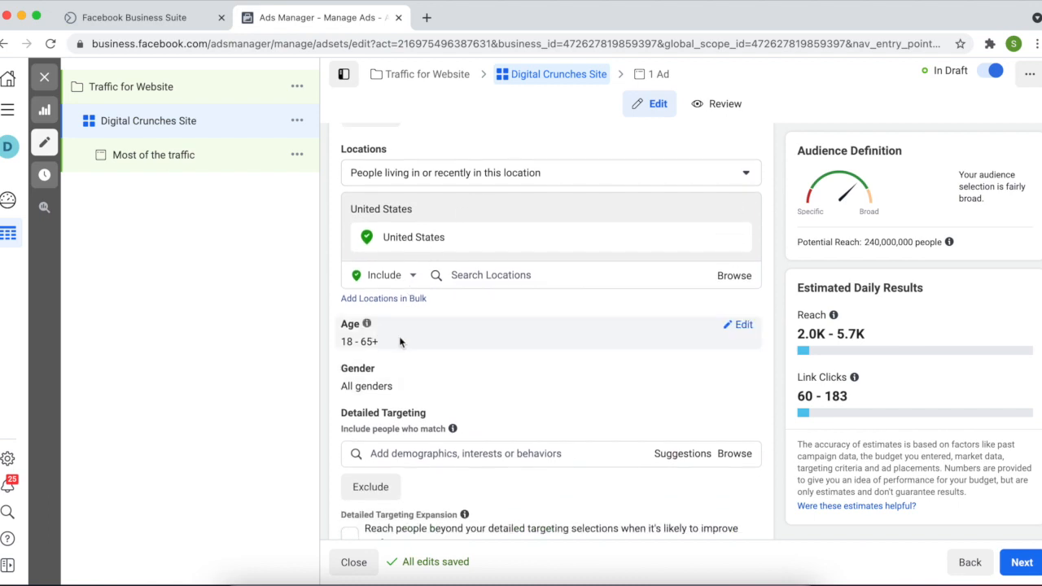
{"action": "scroll", "coordinate": [408, 346], "scroll_direction": "down", "scroll_amount": 2}
{"action": "scroll", "coordinate": [408, 347], "scroll_direction": "down", "scroll_amount": 2}
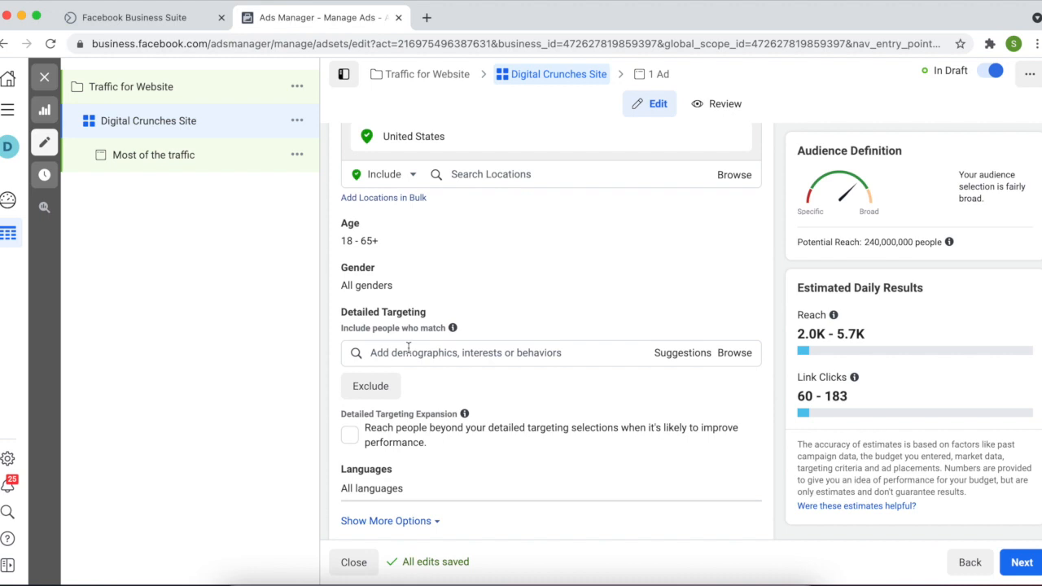
{"action": "scroll", "coordinate": [408, 347], "scroll_direction": "down", "scroll_amount": 2}
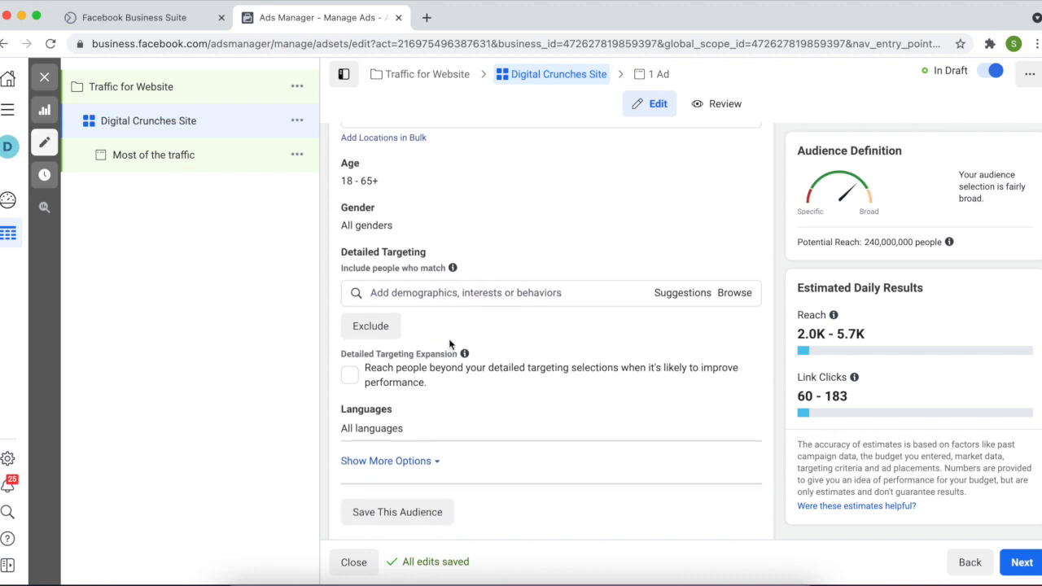
{"action": "scroll", "coordinate": [450, 342], "scroll_direction": "down", "scroll_amount": 2}
{"action": "left_click", "coordinate": [438, 233]}
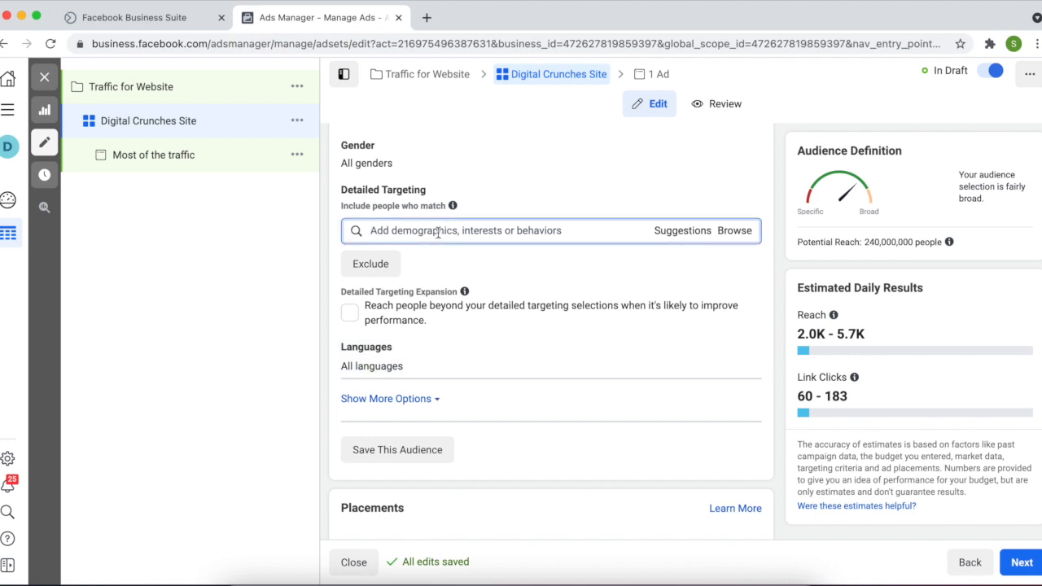
{"action": "scroll", "coordinate": [438, 233], "scroll_direction": "down", "scroll_amount": 4}
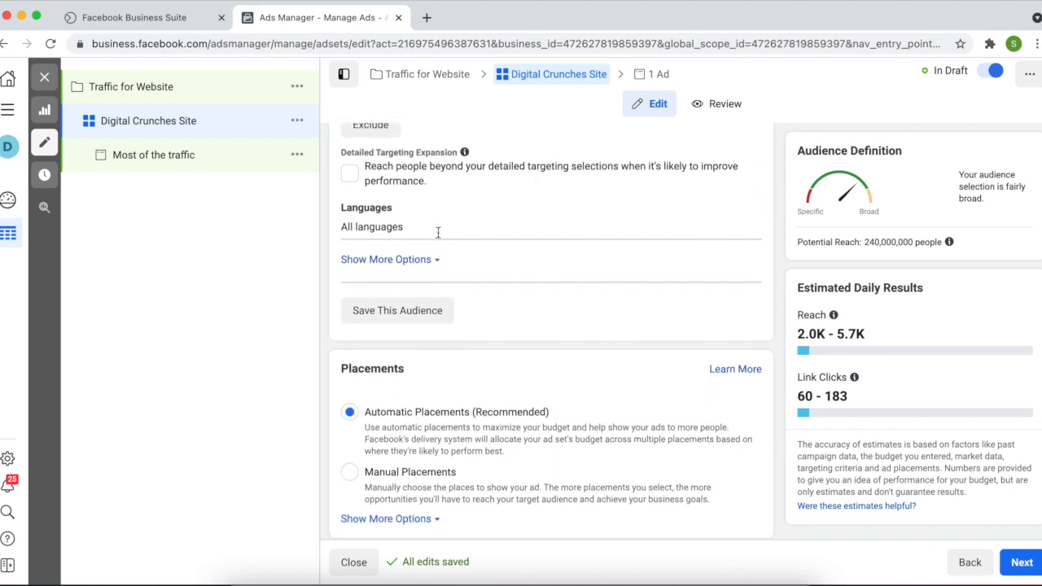
{"action": "scroll", "coordinate": [438, 236], "scroll_direction": "down", "scroll_amount": 5}
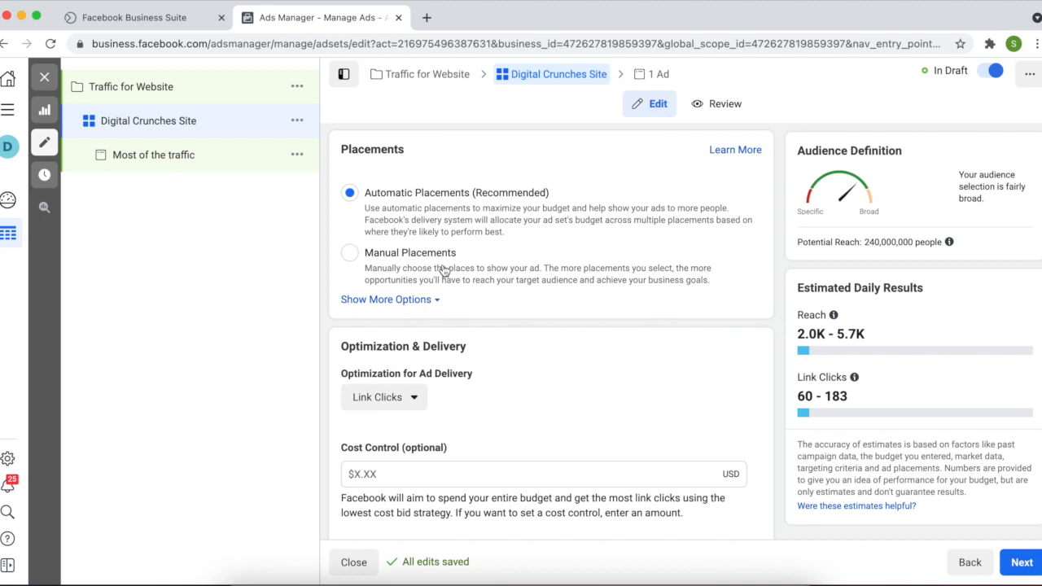
{"action": "scroll", "coordinate": [444, 271], "scroll_direction": "down", "scroll_amount": 2}
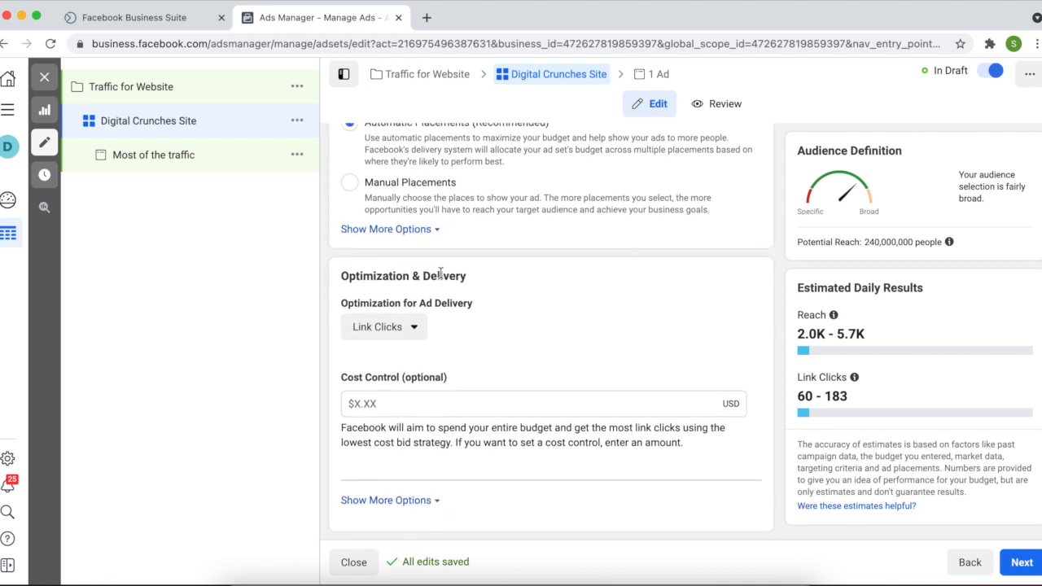
{"action": "left_click", "coordinate": [415, 326]}
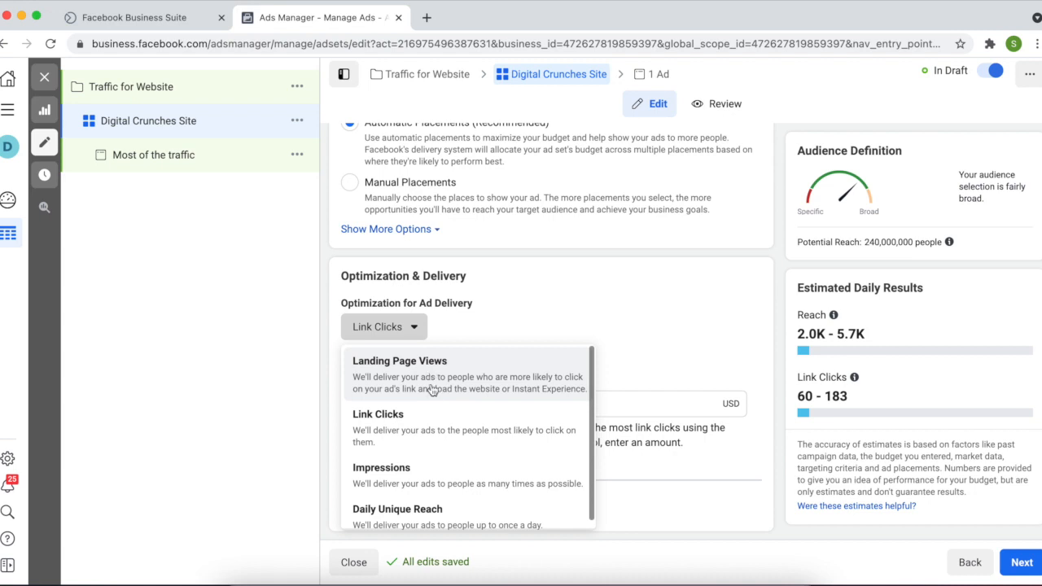
{"action": "left_click", "coordinate": [579, 300]}
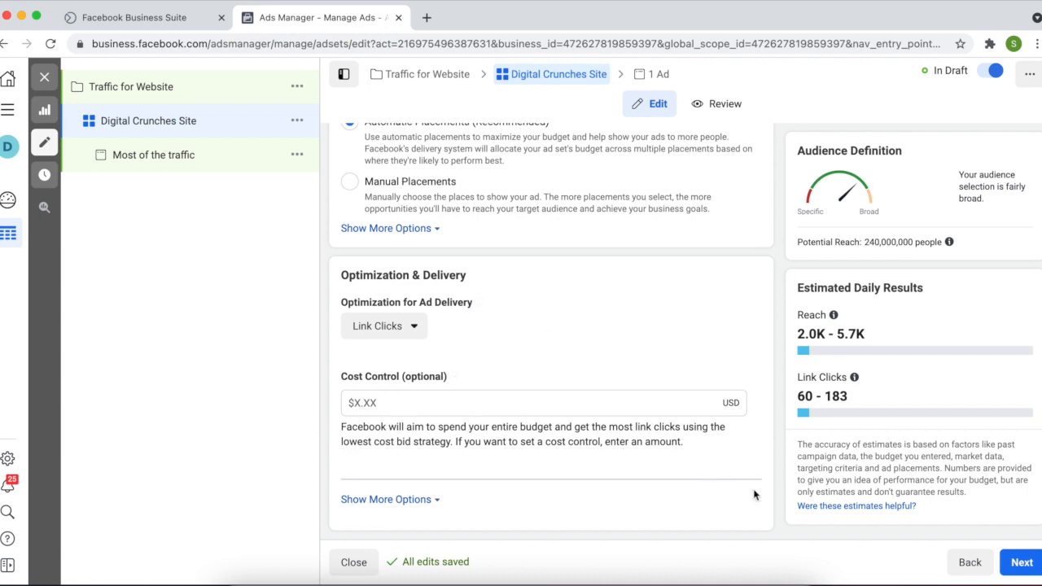
Go to the Most of the traffic ad and select the business's Instagram account
{"action": "left_click", "coordinate": [1015, 571]}
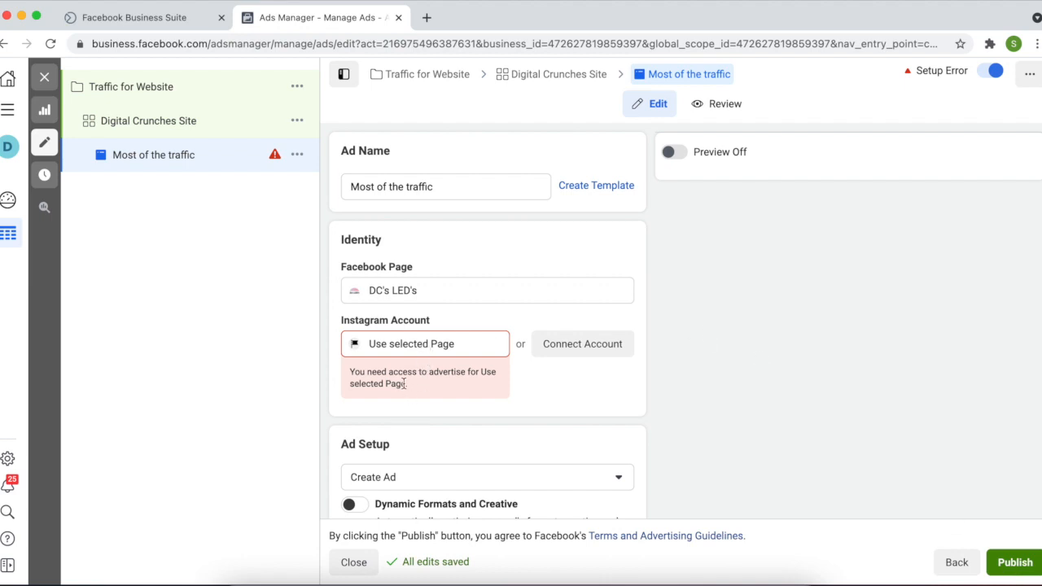
{"action": "left_click", "coordinate": [409, 352]}
{"action": "left_click", "coordinate": [409, 358]}
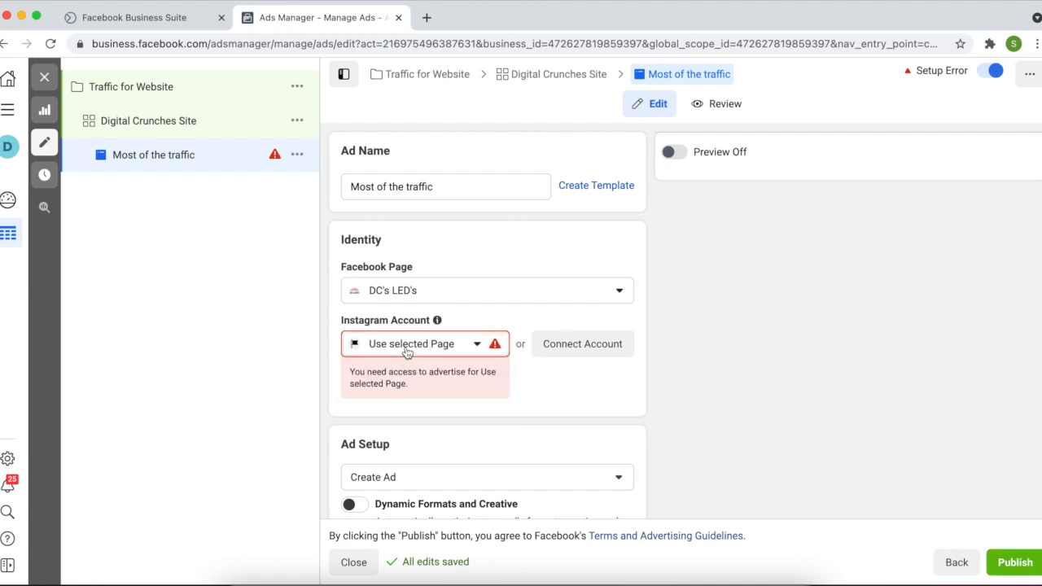
{"action": "left_click", "coordinate": [407, 350]}
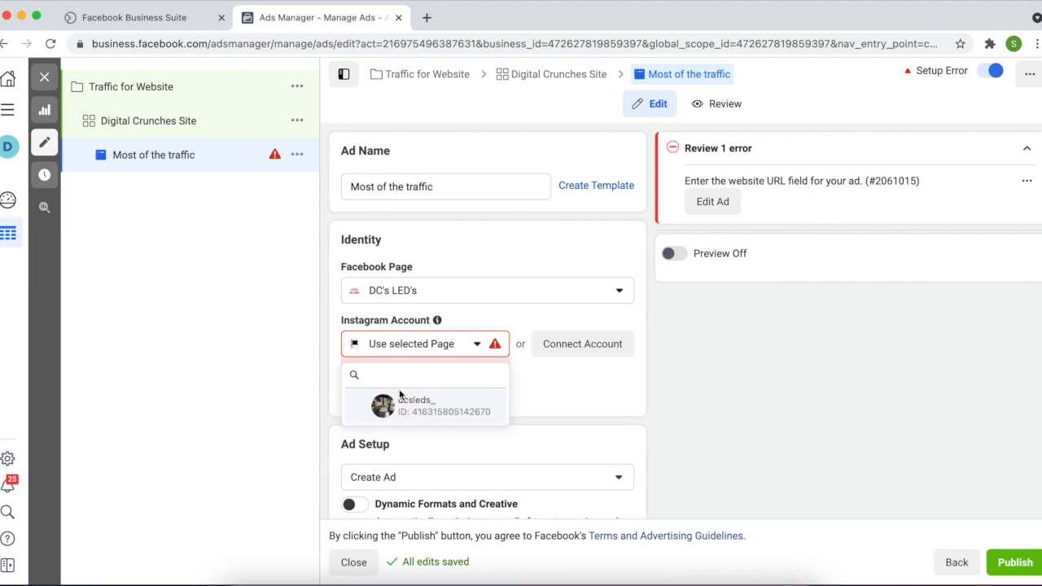
{"action": "left_click", "coordinate": [400, 395]}
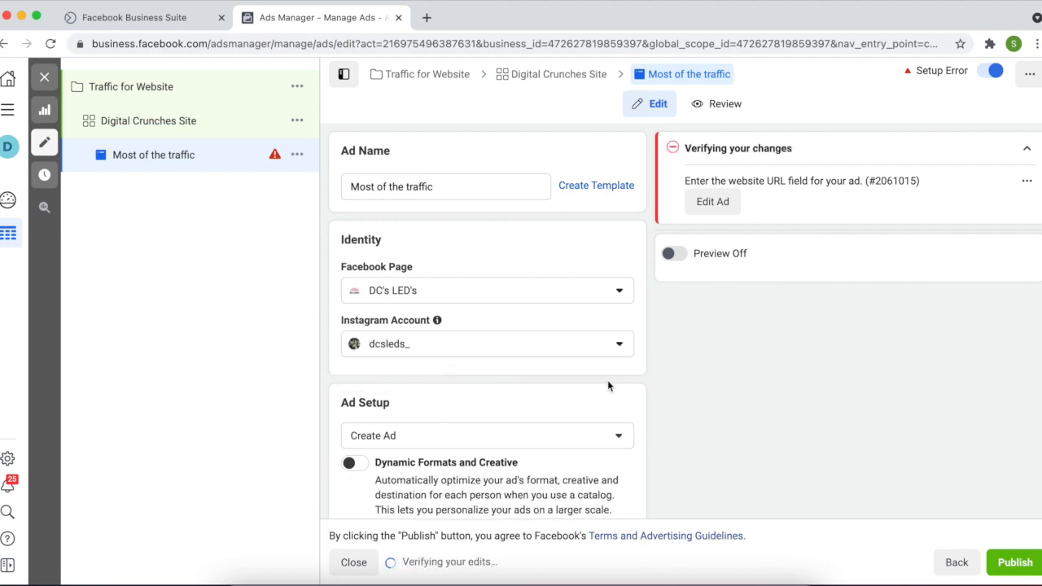
{"action": "scroll", "coordinate": [607, 381], "scroll_direction": "down", "scroll_amount": 2}
{"action": "scroll", "coordinate": [608, 382], "scroll_direction": "down", "scroll_amount": 2}
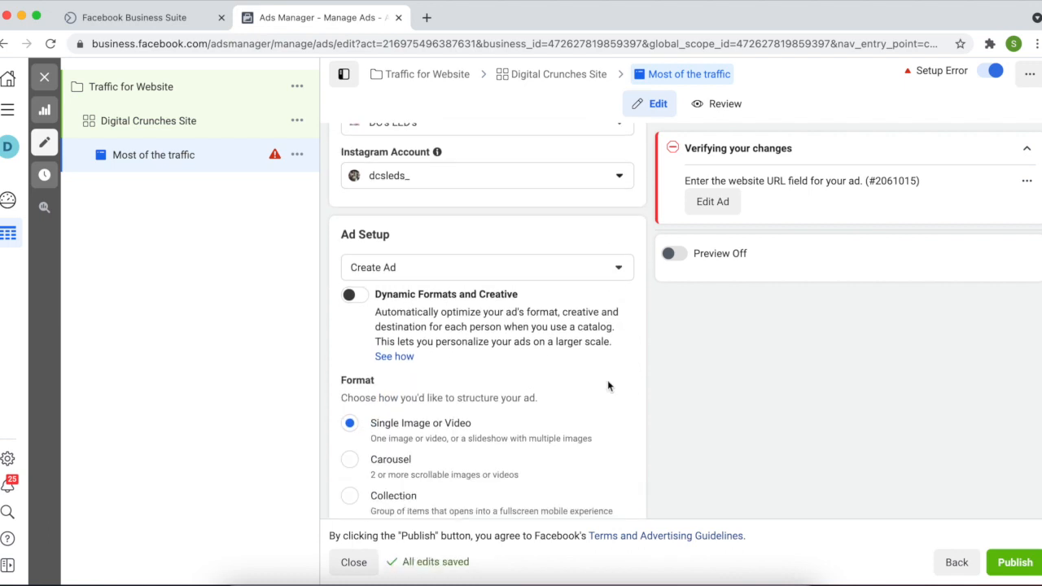
{"action": "scroll", "coordinate": [608, 386], "scroll_direction": "down", "scroll_amount": 2}
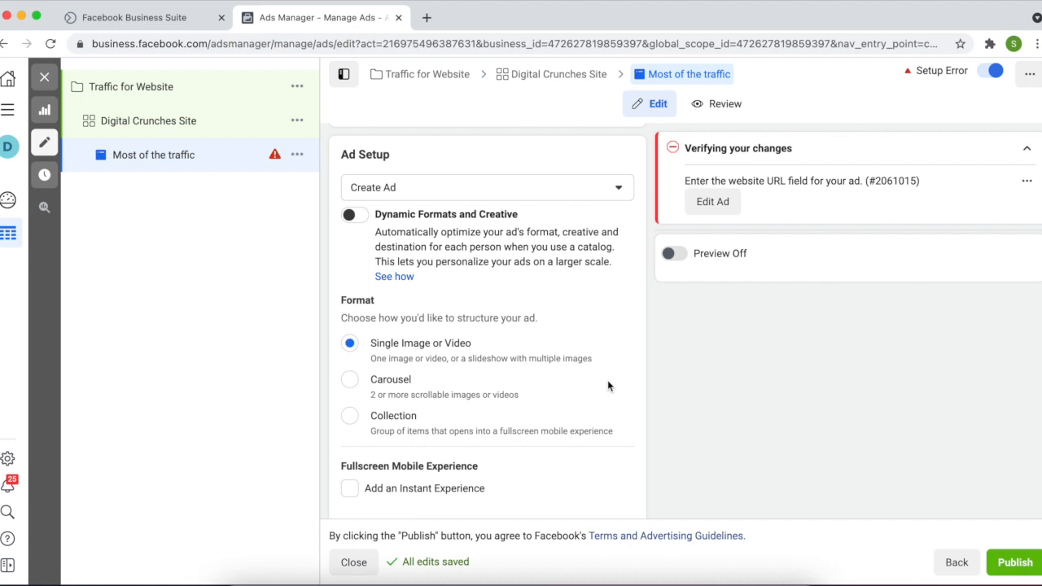
{"action": "scroll", "coordinate": [607, 386], "scroll_direction": "up", "scroll_amount": 1}
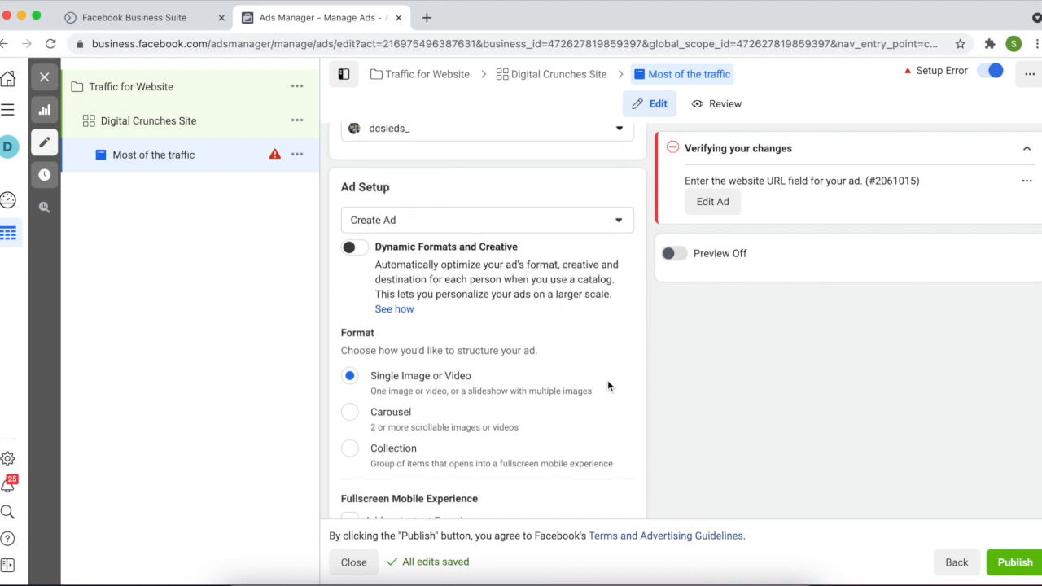
{"action": "scroll", "coordinate": [420, 354], "scroll_direction": "down", "scroll_amount": 1}
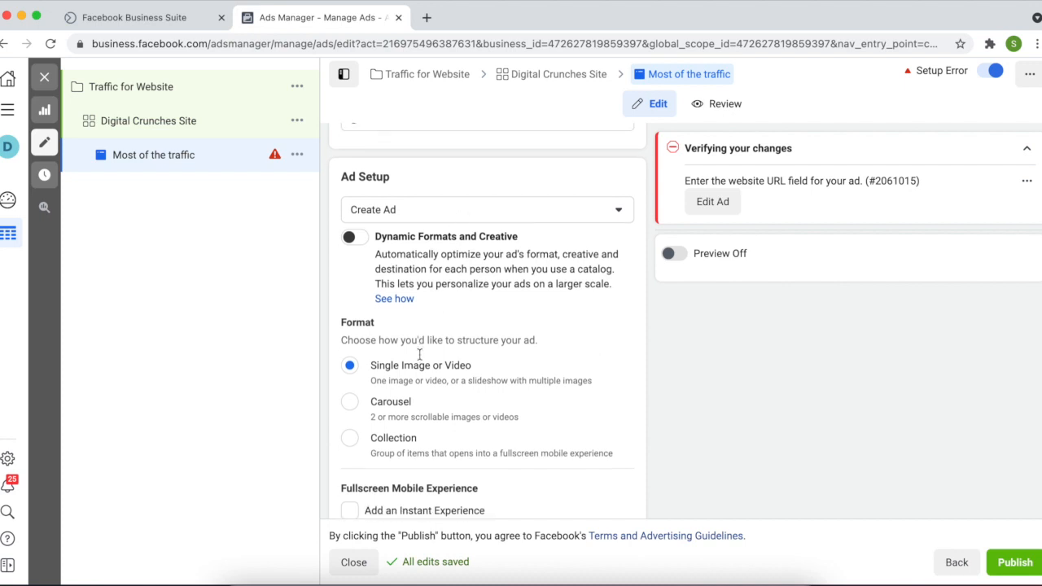
{"action": "scroll", "coordinate": [420, 354], "scroll_direction": "down", "scroll_amount": 2}
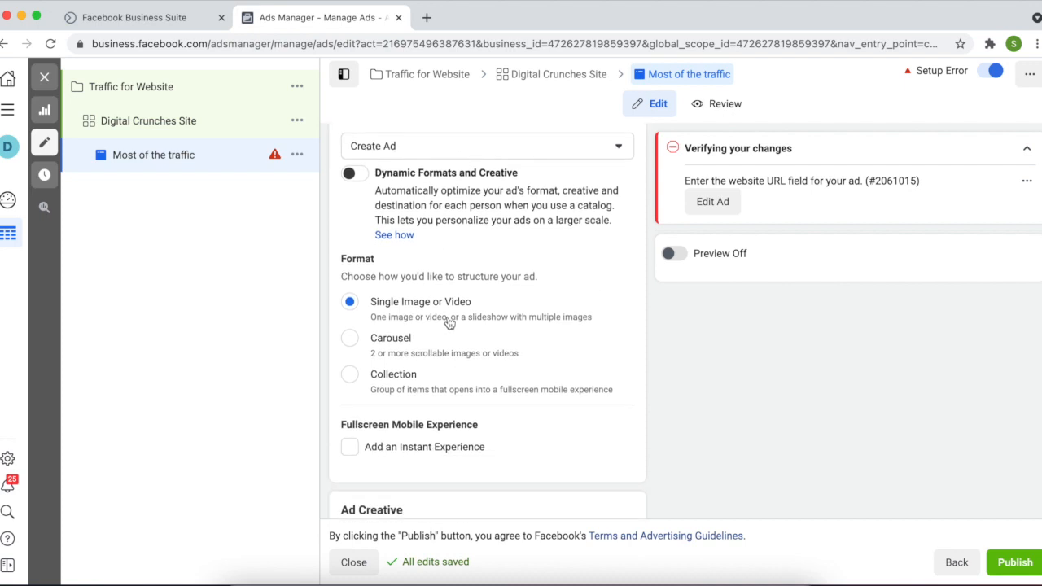
{"action": "scroll", "coordinate": [458, 356], "scroll_direction": "down", "scroll_amount": 1}
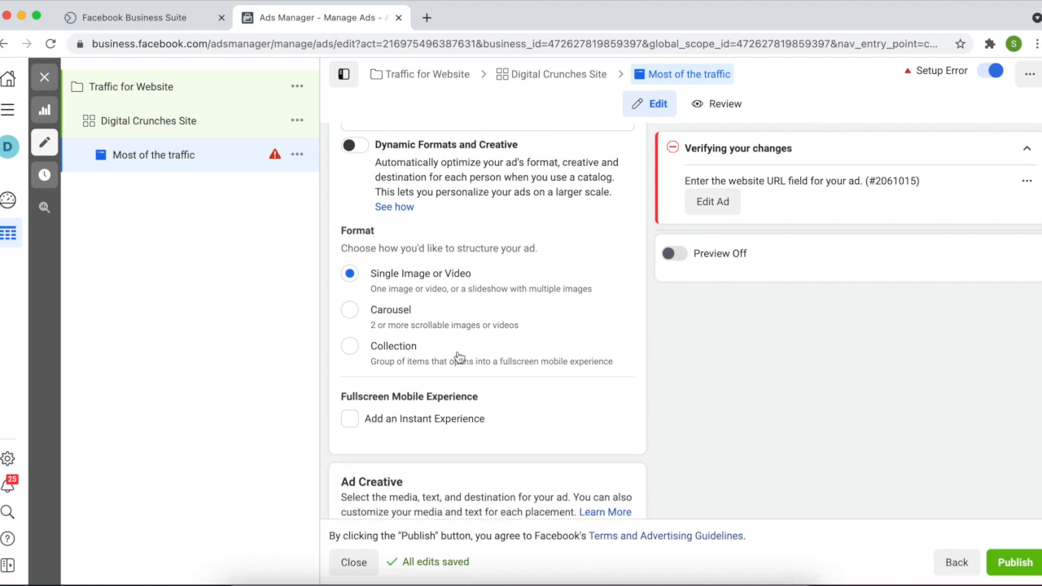
{"action": "scroll", "coordinate": [458, 357], "scroll_direction": "up", "scroll_amount": 10}
{"action": "scroll", "coordinate": [458, 357], "scroll_direction": "down", "scroll_amount": 10}
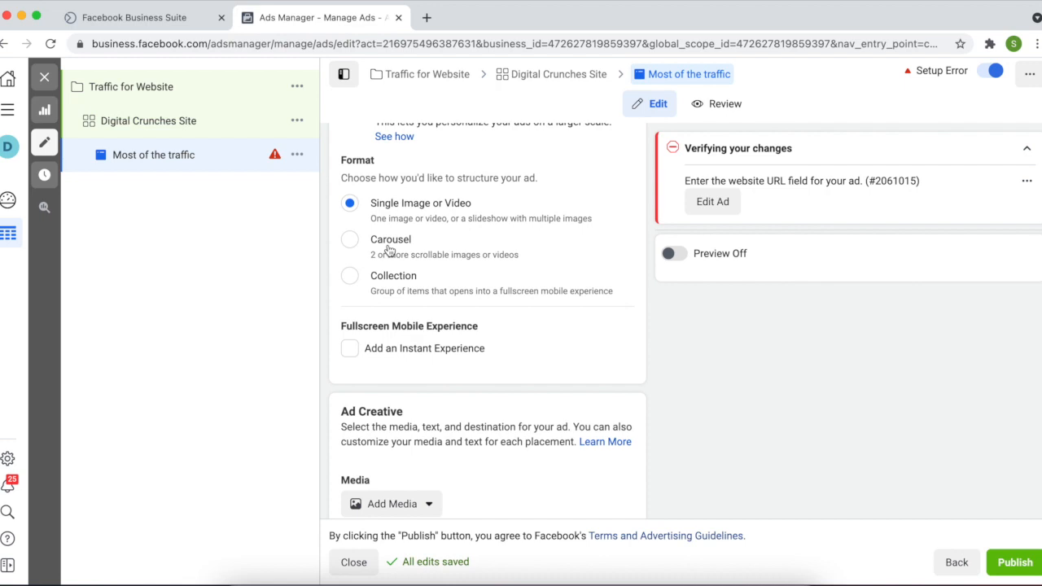
Set the ad format to Carousel after briefly trying Collection
{"action": "left_click", "coordinate": [389, 249]}
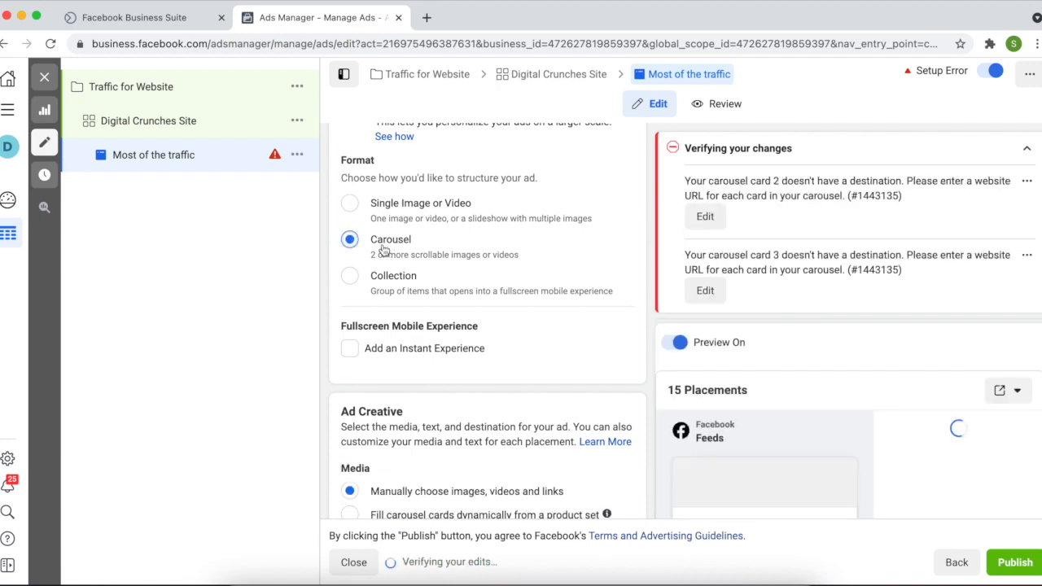
{"action": "left_click", "coordinate": [389, 280]}
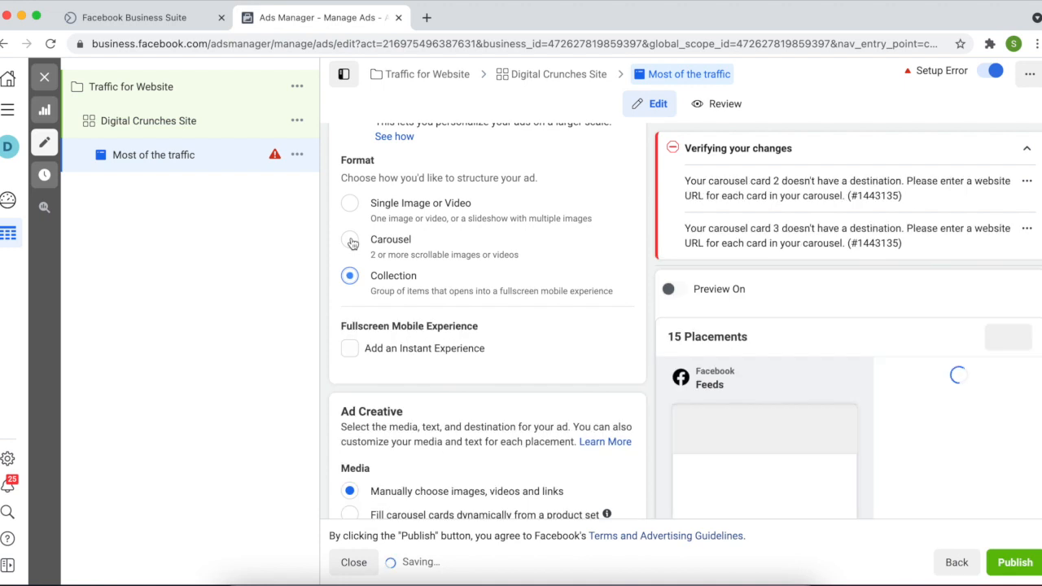
{"action": "left_click", "coordinate": [351, 241]}
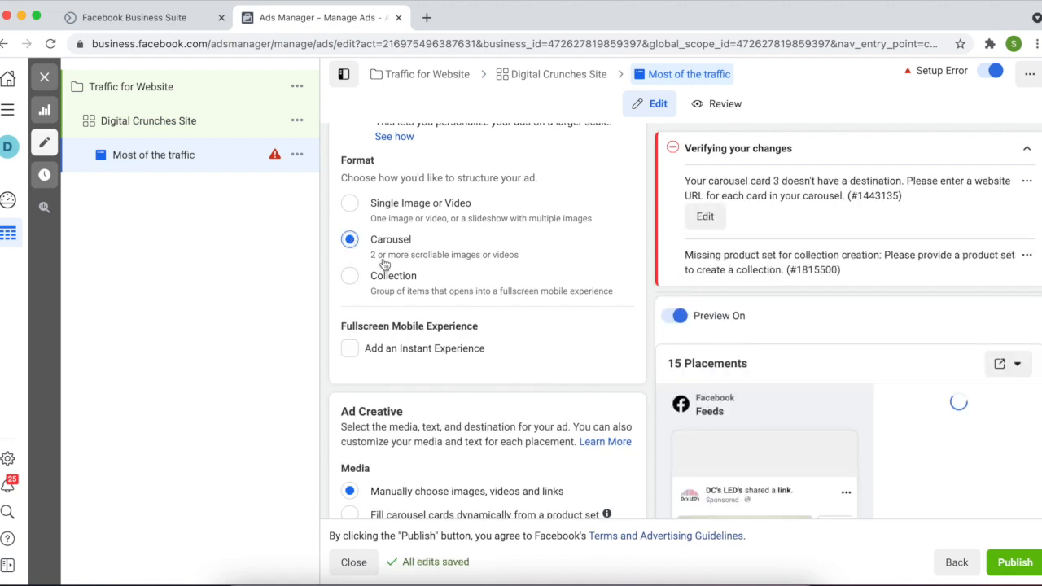
Add two more image cards to the carousel under Carousel Cards
{"action": "scroll", "coordinate": [429, 302], "scroll_direction": "down", "scroll_amount": 5}
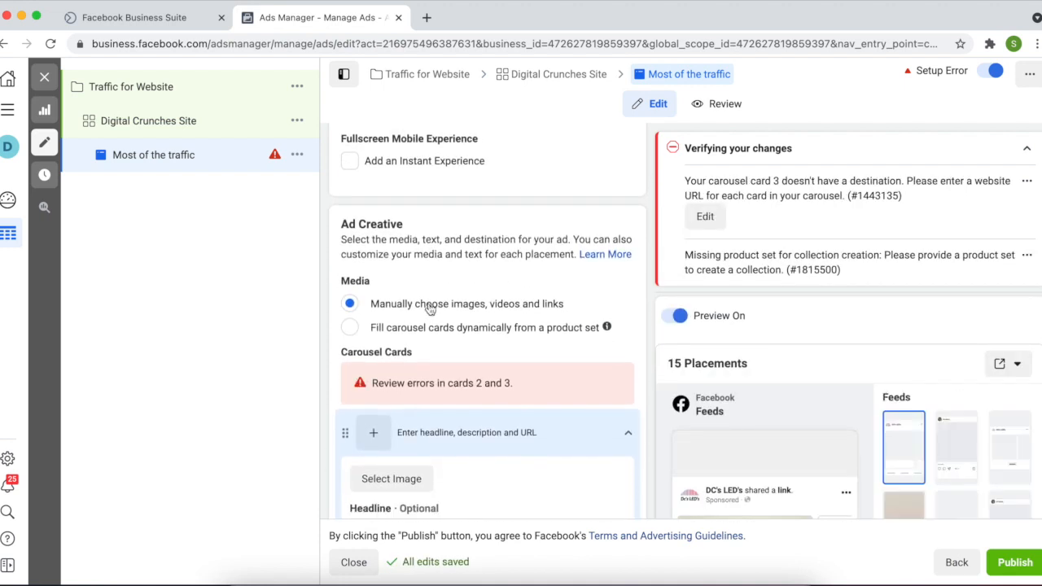
{"action": "scroll", "coordinate": [429, 307], "scroll_direction": "down", "scroll_amount": 1}
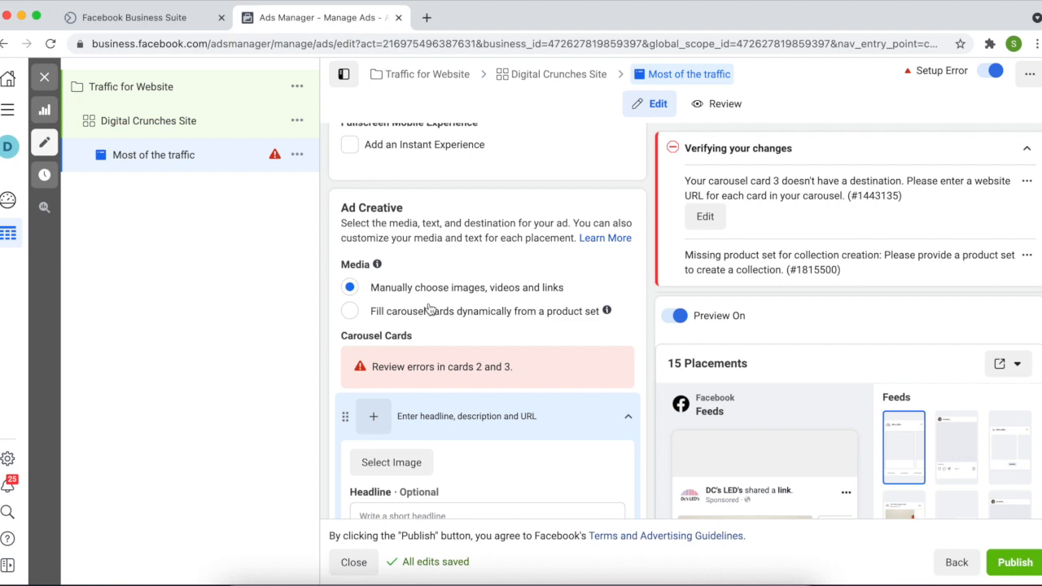
{"action": "scroll", "coordinate": [432, 346], "scroll_direction": "down", "scroll_amount": 3}
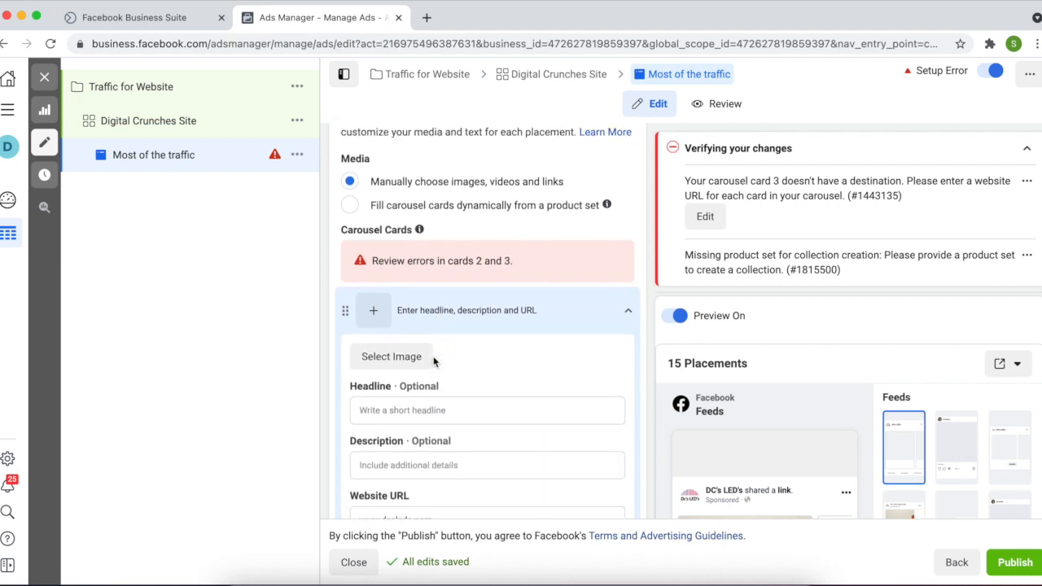
{"action": "scroll", "coordinate": [434, 361], "scroll_direction": "down", "scroll_amount": 2}
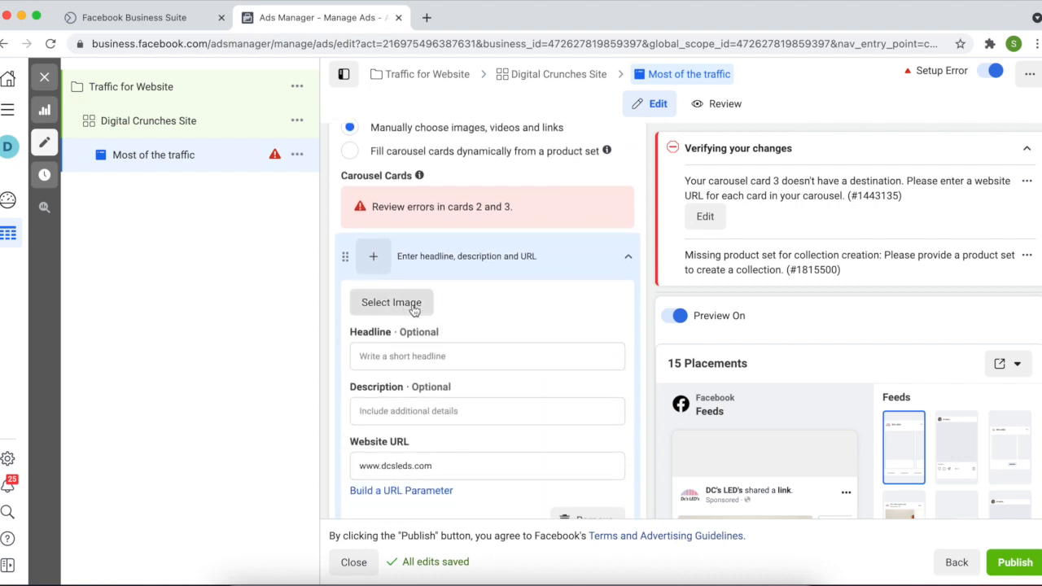
{"action": "scroll", "coordinate": [413, 309], "scroll_direction": "down", "scroll_amount": 4}
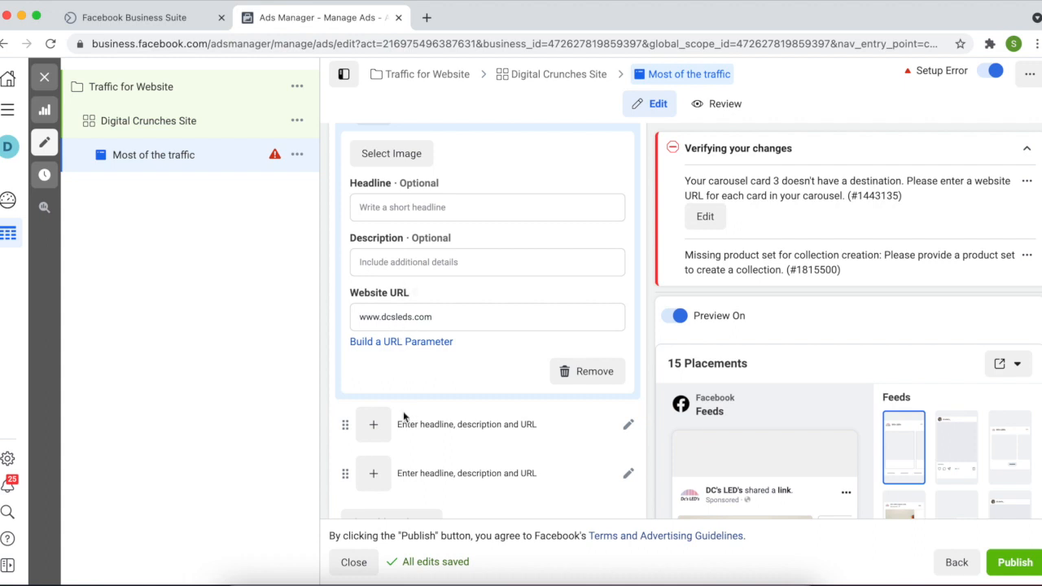
{"action": "scroll", "coordinate": [404, 421], "scroll_direction": "down", "scroll_amount": 1}
{"action": "scroll", "coordinate": [403, 415], "scroll_direction": "down", "scroll_amount": 2}
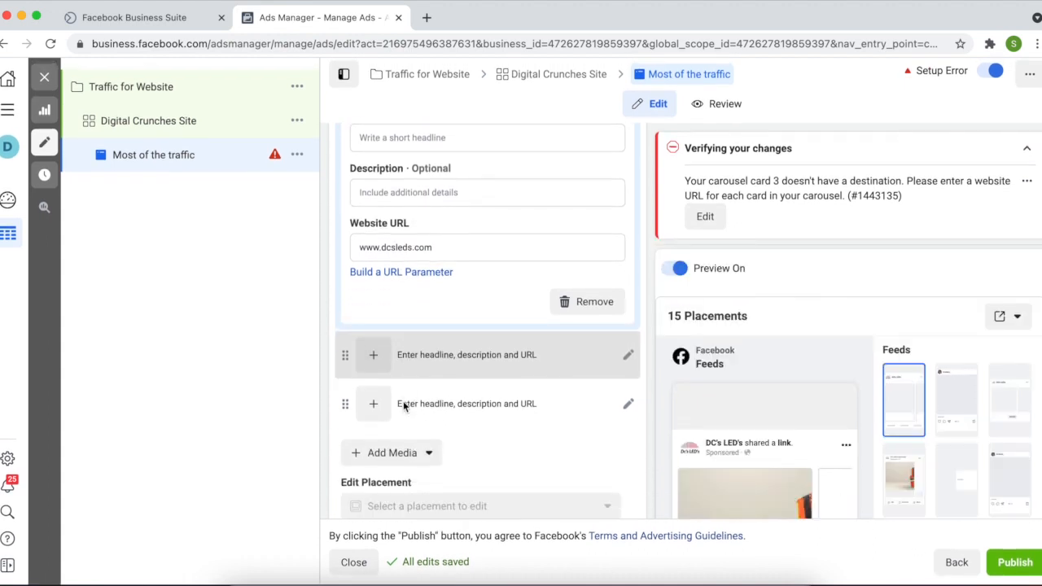
{"action": "left_click", "coordinate": [401, 447]}
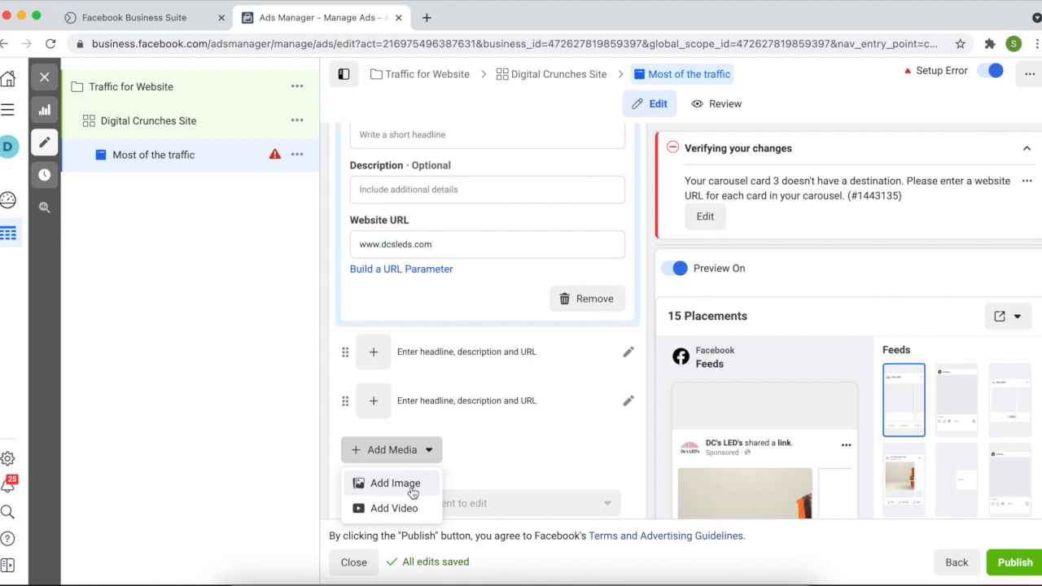
{"action": "left_click", "coordinate": [413, 487]}
{"action": "scroll", "coordinate": [409, 489], "scroll_direction": "down", "scroll_amount": 1}
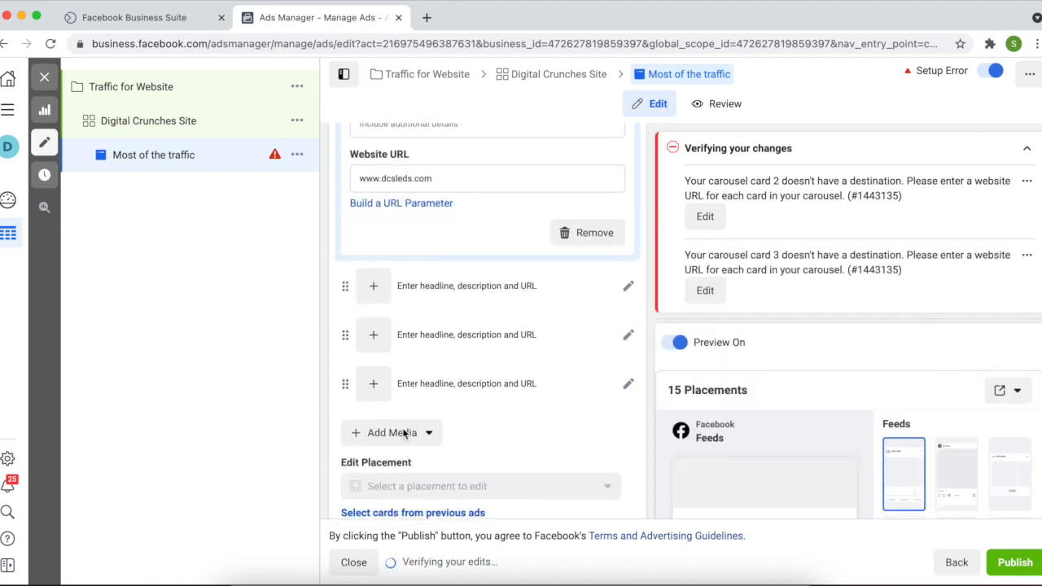
{"action": "left_click", "coordinate": [404, 434]}
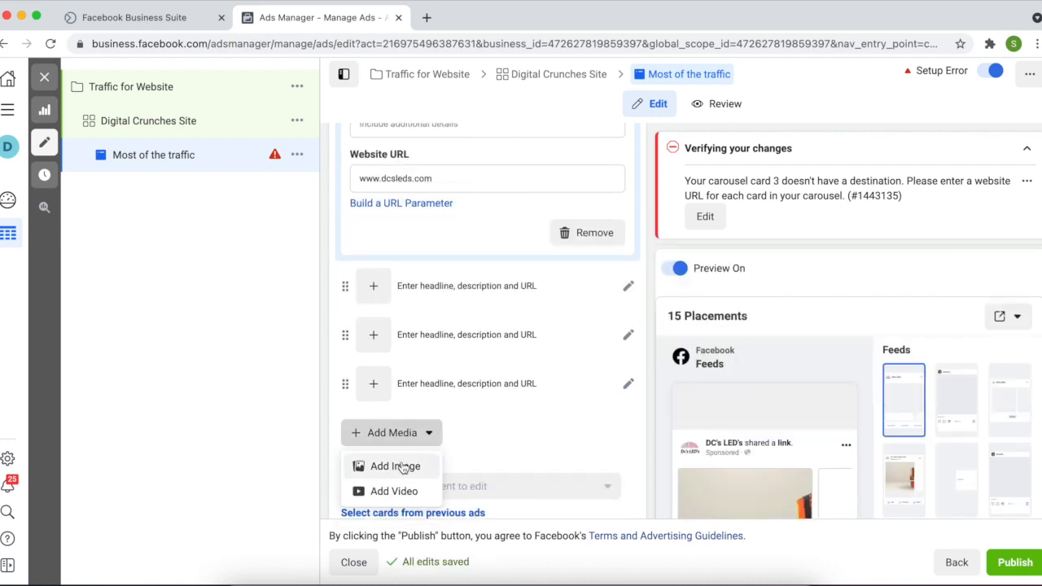
{"action": "left_click", "coordinate": [402, 468]}
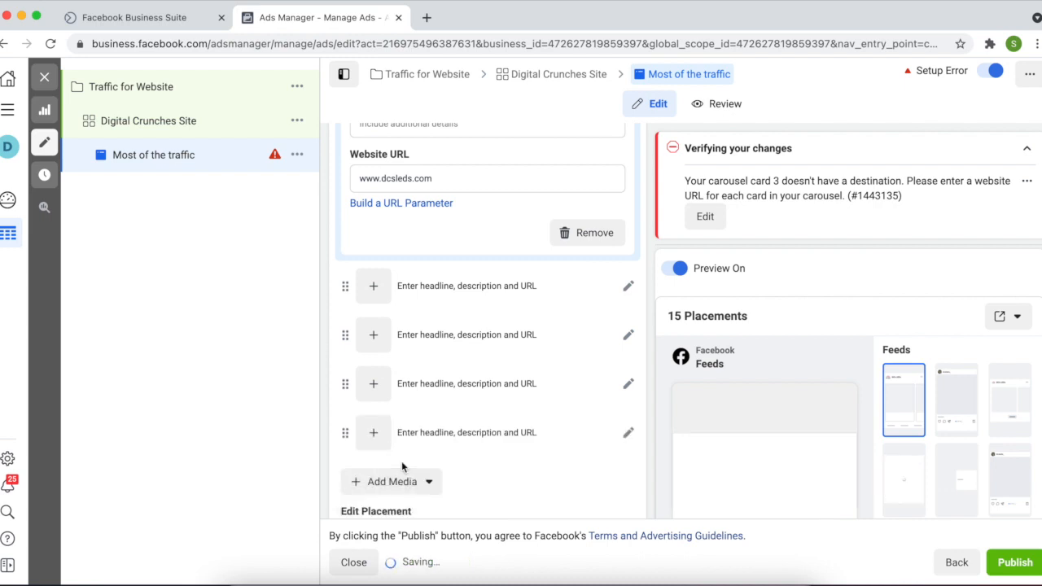
Add a video card as the sixth carousel card
{"action": "scroll", "coordinate": [401, 467], "scroll_direction": "down", "scroll_amount": 1}
{"action": "scroll", "coordinate": [401, 466], "scroll_direction": "down", "scroll_amount": 2}
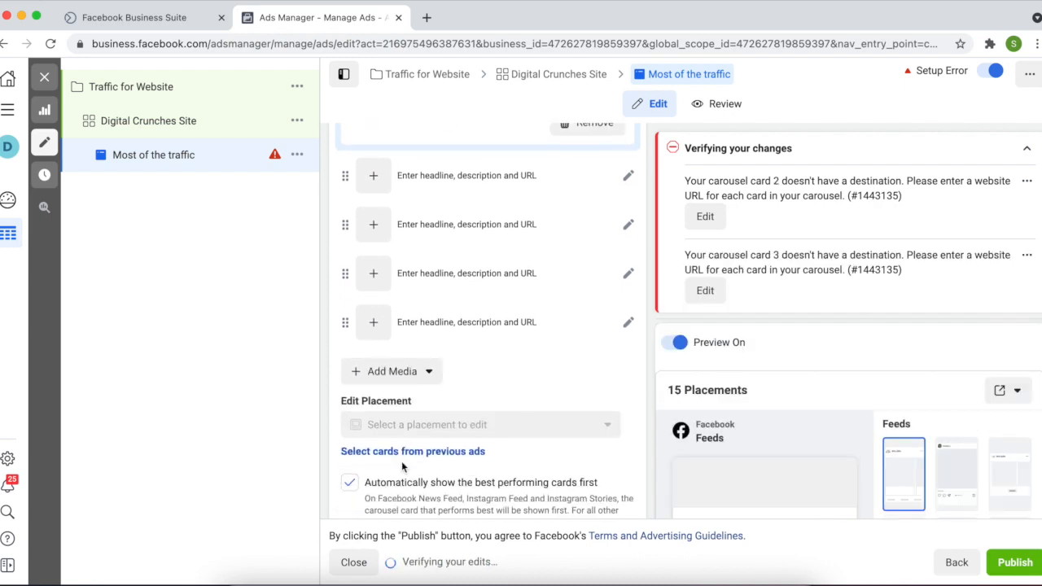
{"action": "left_click", "coordinate": [393, 372]}
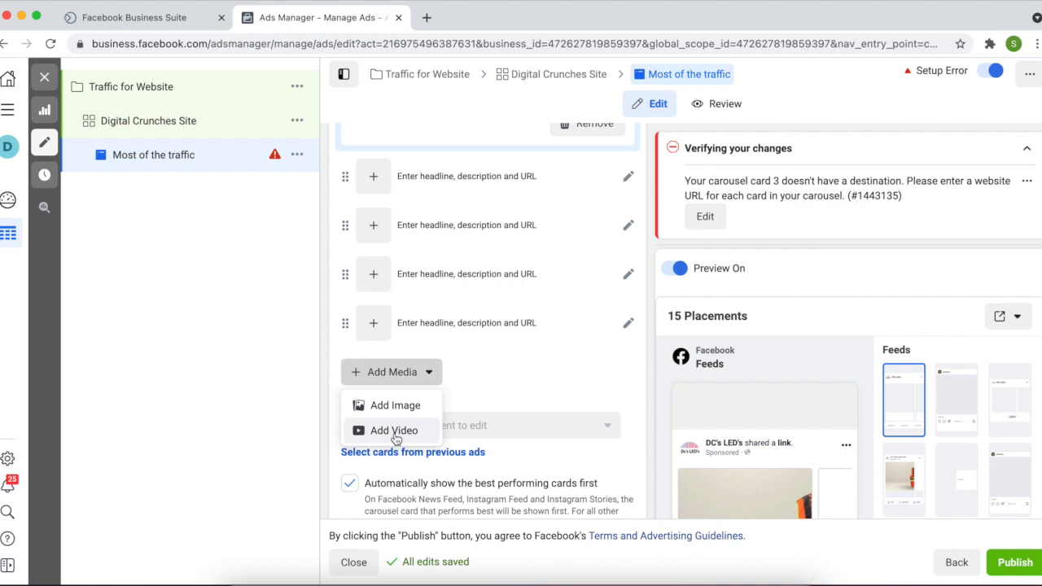
{"action": "left_click", "coordinate": [394, 430]}
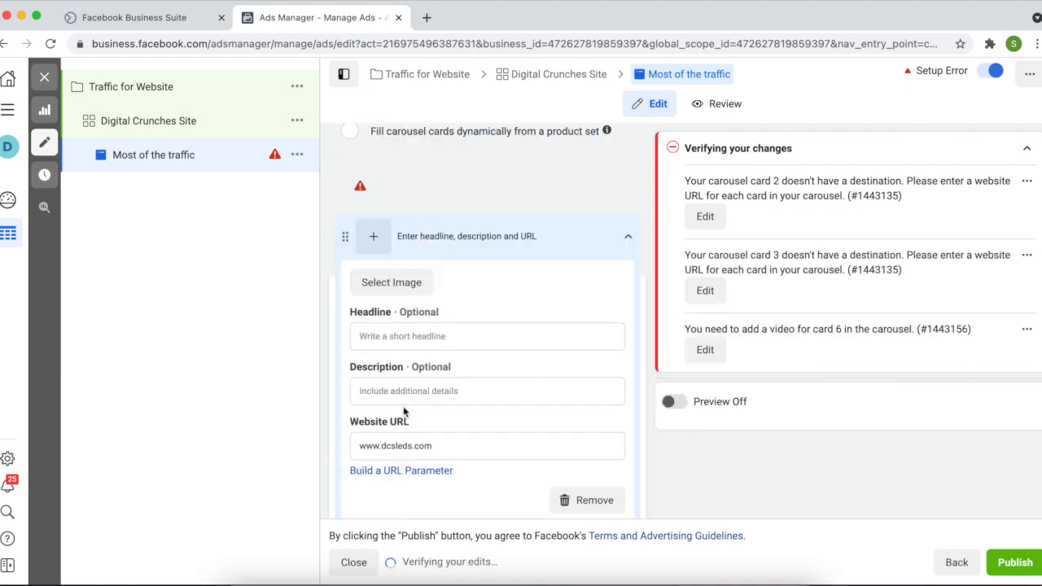
{"action": "left_click", "coordinate": [403, 342]}
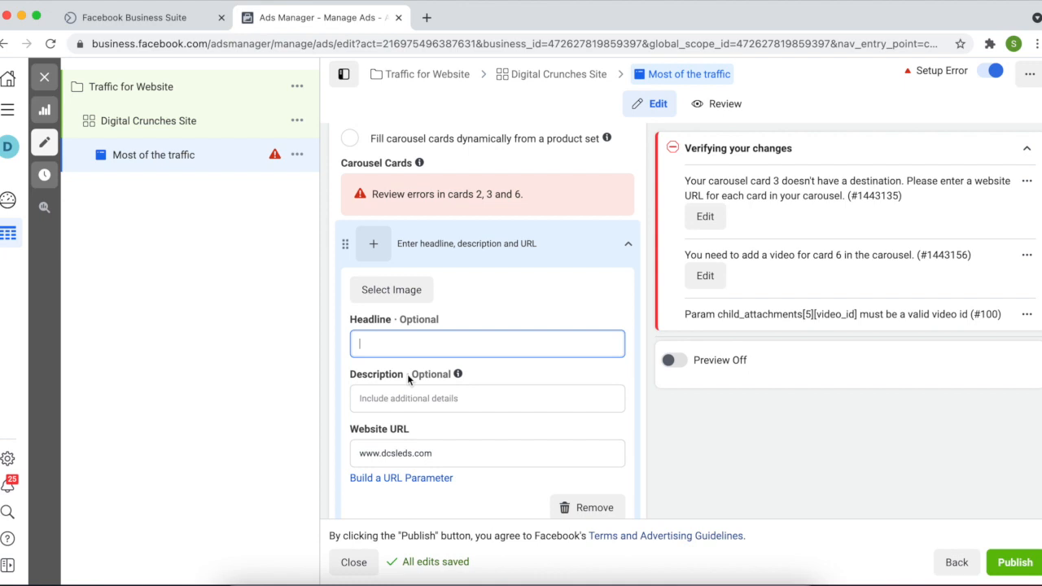
{"action": "scroll", "coordinate": [427, 389], "scroll_direction": "down", "scroll_amount": 2}
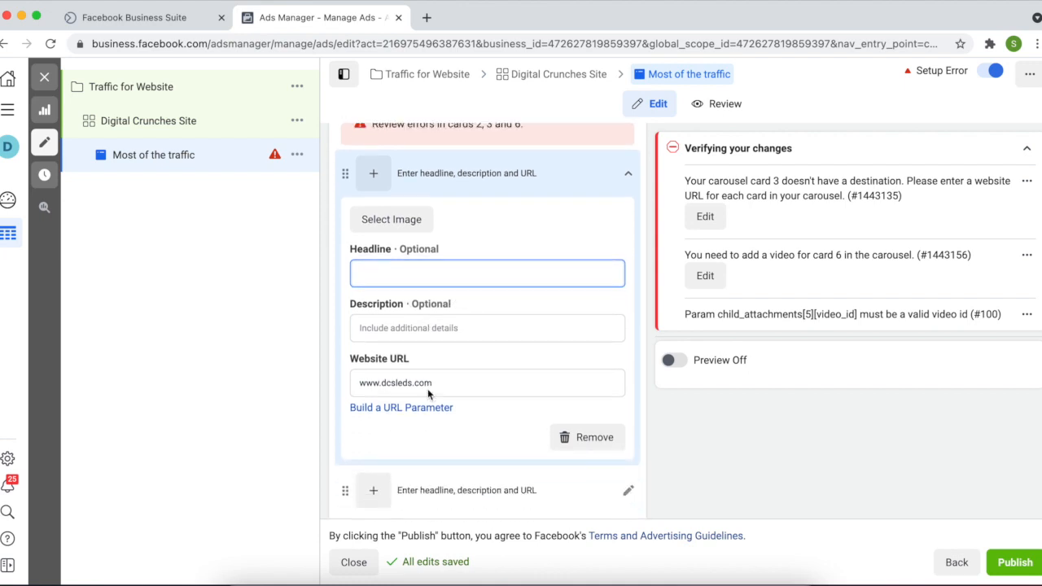
{"action": "scroll", "coordinate": [427, 388], "scroll_direction": "down", "scroll_amount": 1}
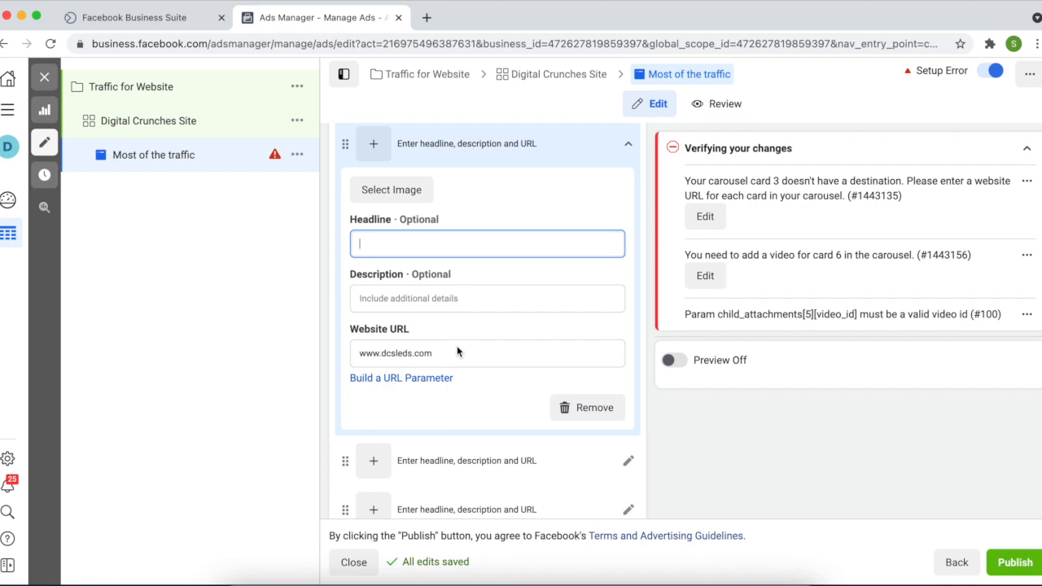
{"action": "scroll", "coordinate": [458, 350], "scroll_direction": "down", "scroll_amount": 4}
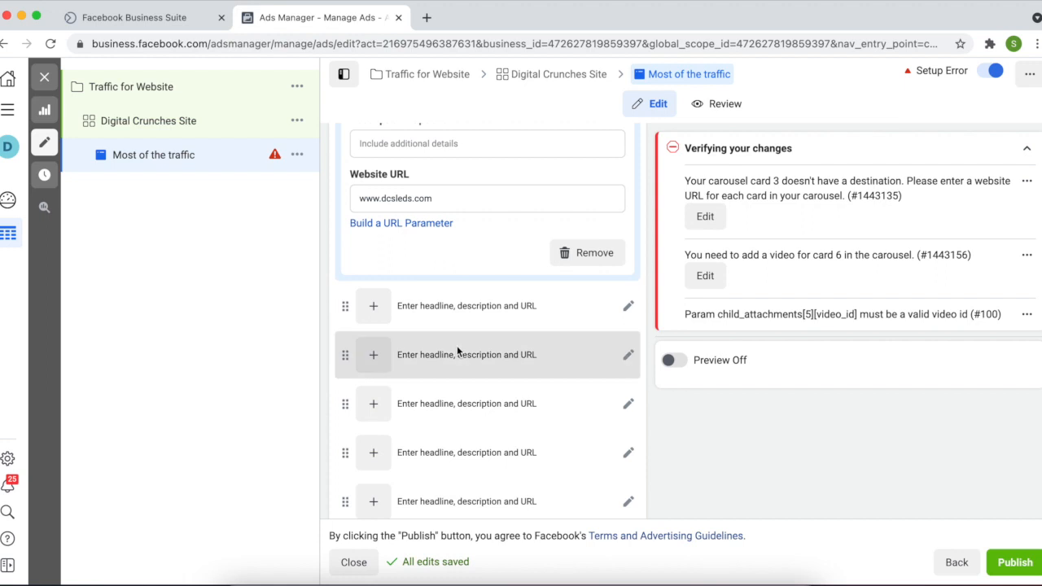
{"action": "scroll", "coordinate": [457, 350], "scroll_direction": "up", "scroll_amount": 2}
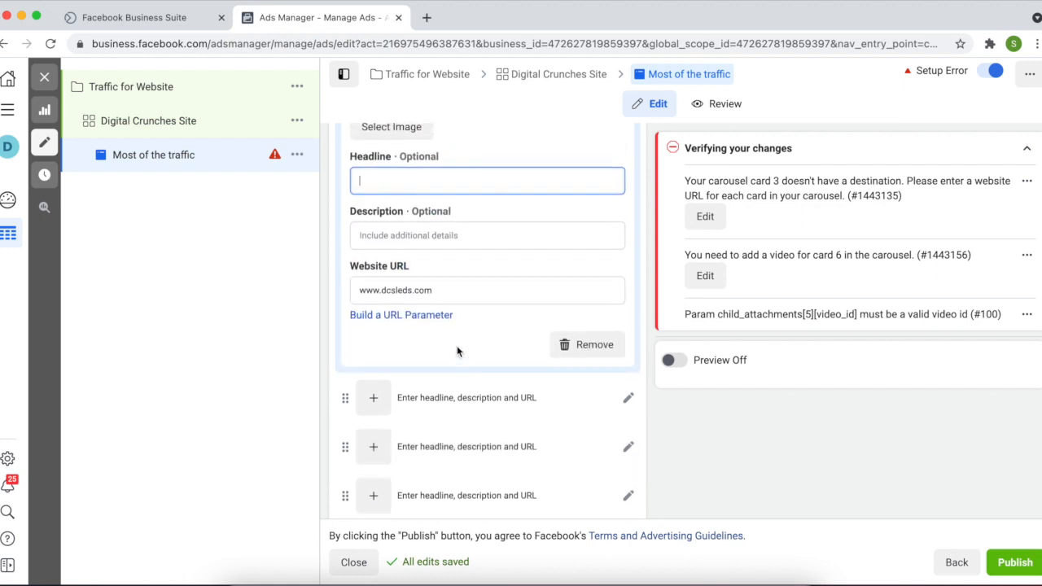
{"action": "scroll", "coordinate": [458, 351], "scroll_direction": "up", "scroll_amount": 2}
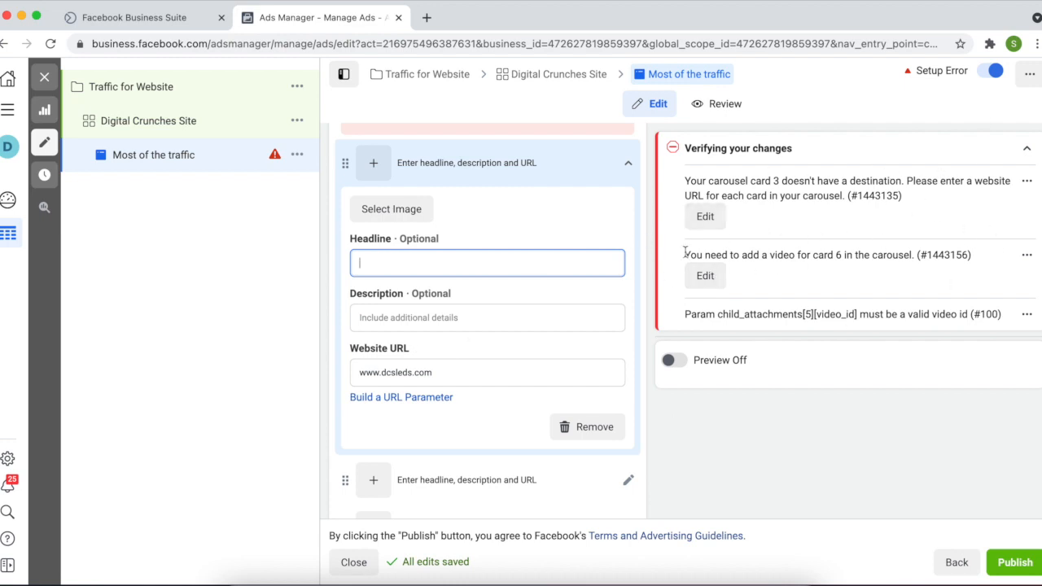
{"action": "scroll", "coordinate": [371, 478], "scroll_direction": "down", "scroll_amount": 3}
{"action": "scroll", "coordinate": [371, 480], "scroll_direction": "down", "scroll_amount": 10}
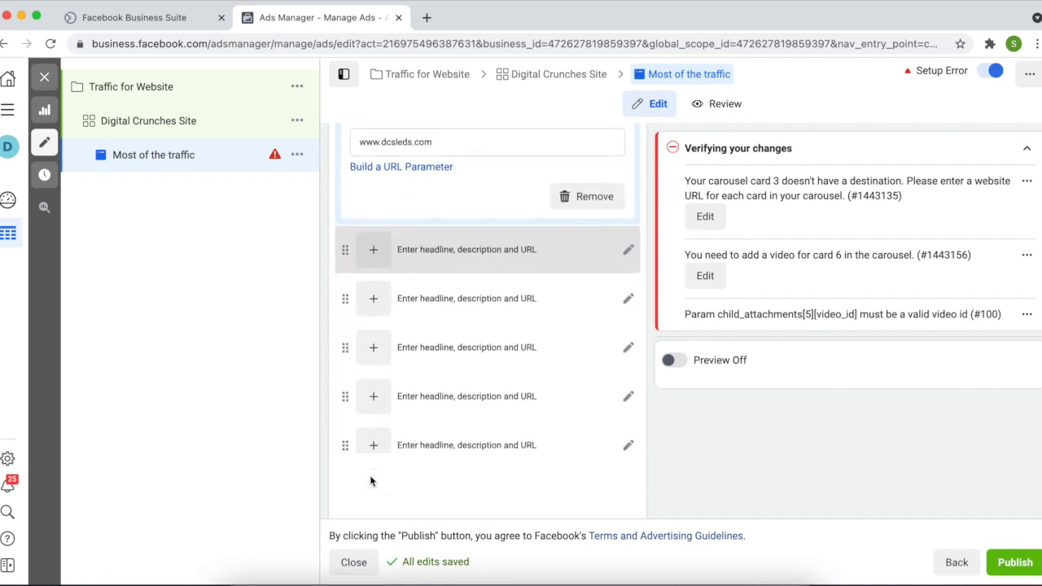
{"action": "scroll", "coordinate": [371, 478], "scroll_direction": "down", "scroll_amount": 4}
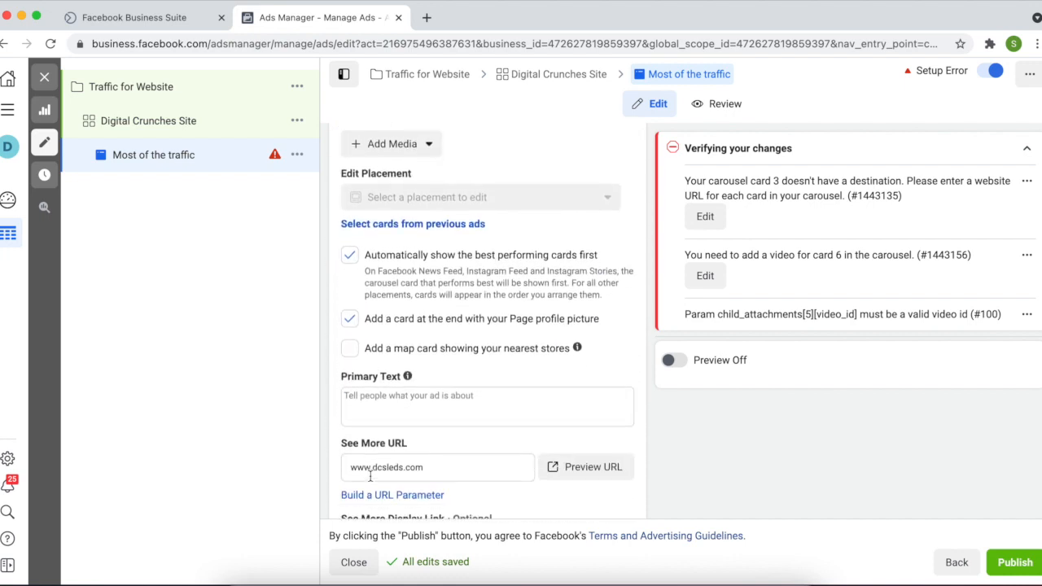
Below the primary text, open the call-to-action choices currently showing Learn More
{"action": "scroll", "coordinate": [371, 481], "scroll_direction": "down", "scroll_amount": 2}
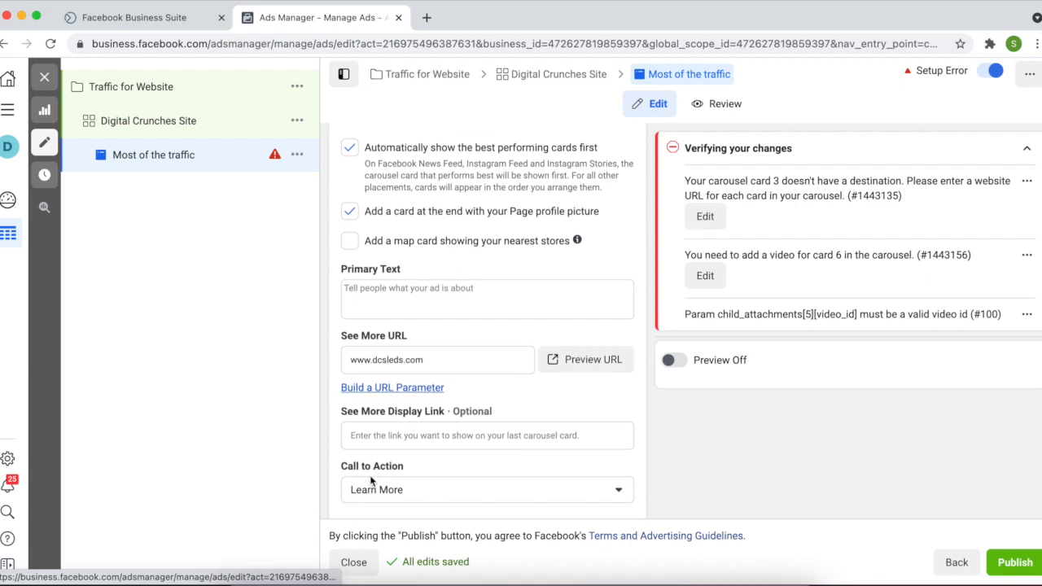
{"action": "left_click", "coordinate": [395, 254]}
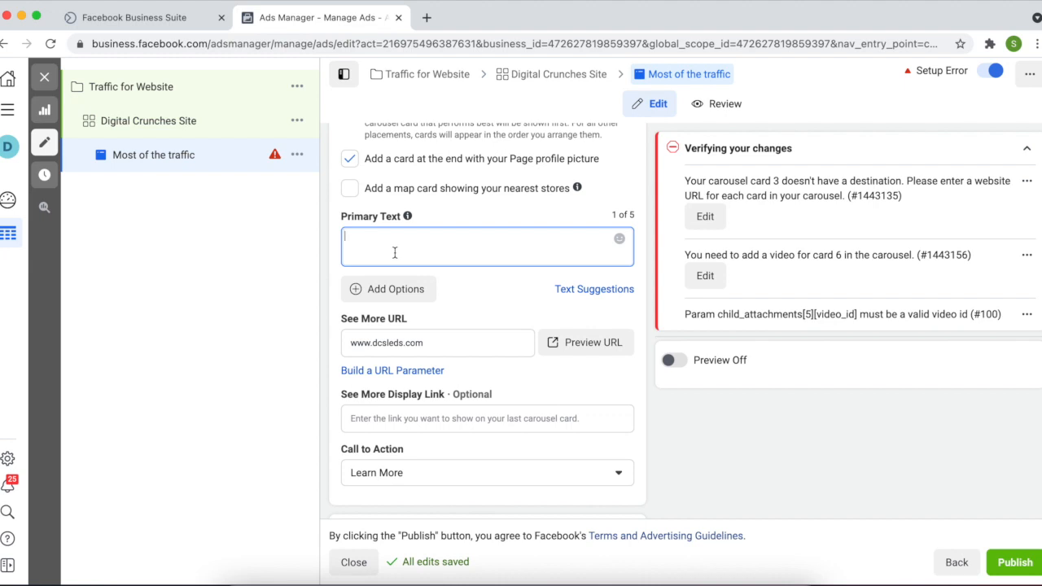
{"action": "scroll", "coordinate": [394, 253], "scroll_direction": "down", "scroll_amount": 2}
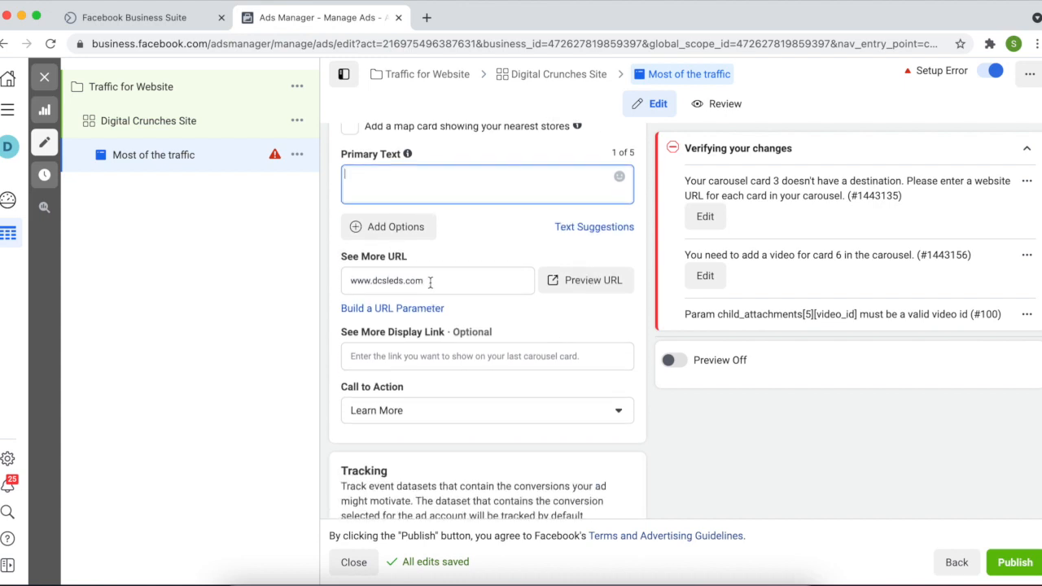
{"action": "scroll", "coordinate": [431, 283], "scroll_direction": "down", "scroll_amount": 4}
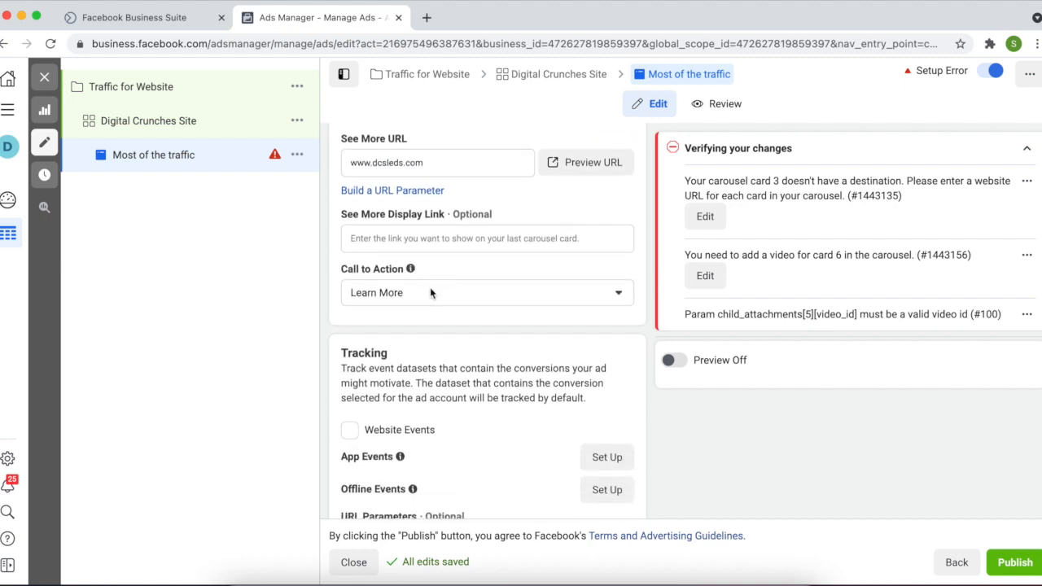
{"action": "left_click", "coordinate": [431, 293]}
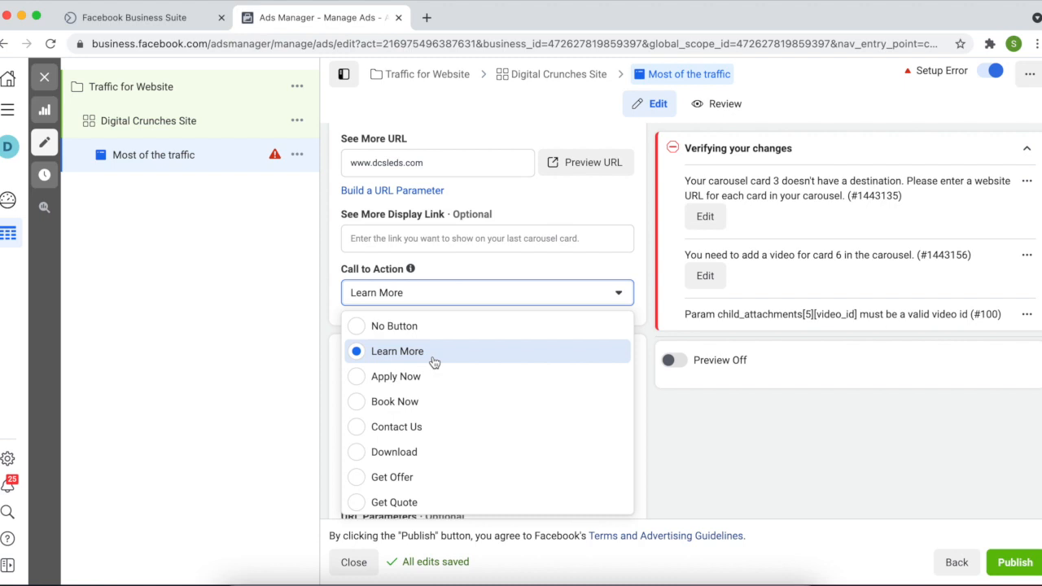
Pick Shop Now from the call-to-action list in place of Learn More
{"action": "scroll", "coordinate": [434, 362], "scroll_direction": "down", "scroll_amount": 1}
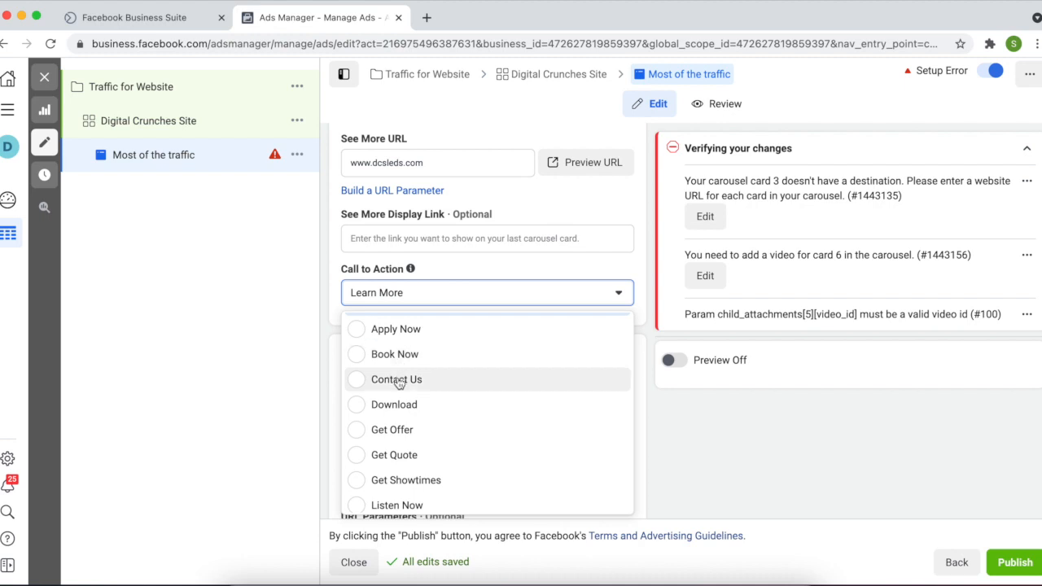
{"action": "scroll", "coordinate": [397, 456], "scroll_direction": "down", "scroll_amount": 1}
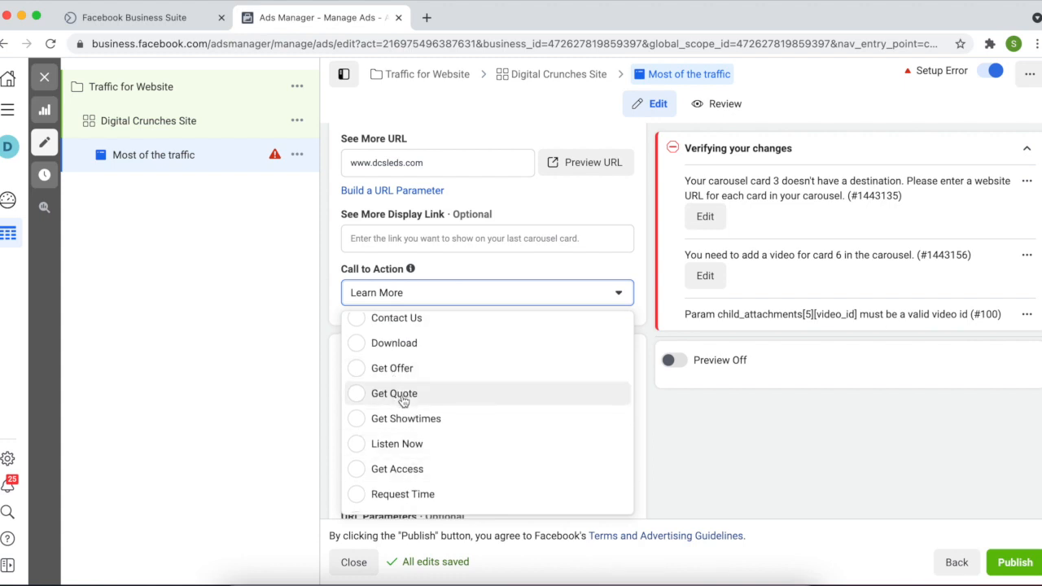
{"action": "scroll", "coordinate": [403, 401], "scroll_direction": "down", "scroll_amount": 2}
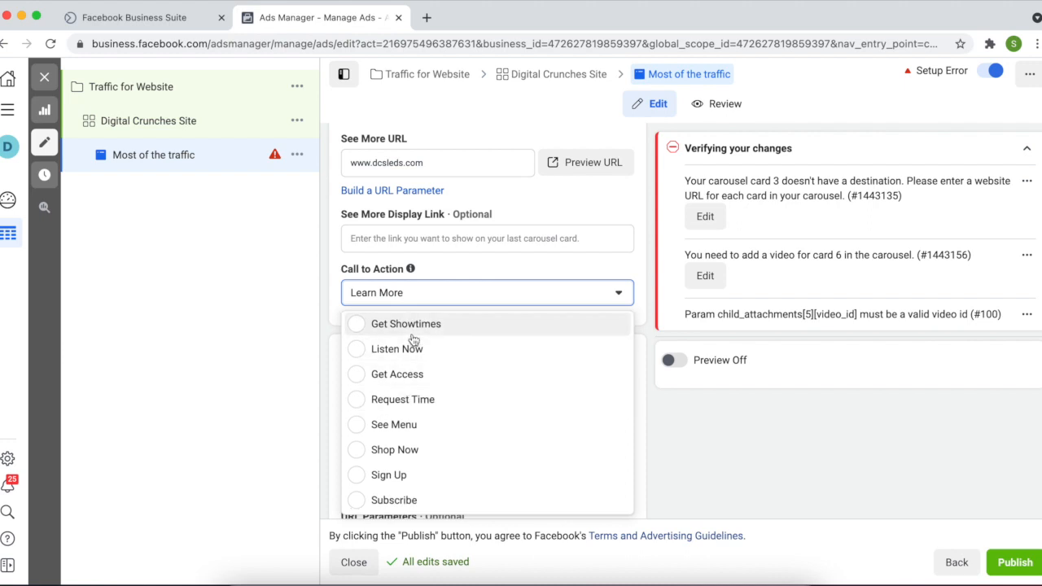
{"action": "scroll", "coordinate": [403, 452], "scroll_direction": "down", "scroll_amount": 1}
{"action": "scroll", "coordinate": [401, 452], "scroll_direction": "down", "scroll_amount": 2}
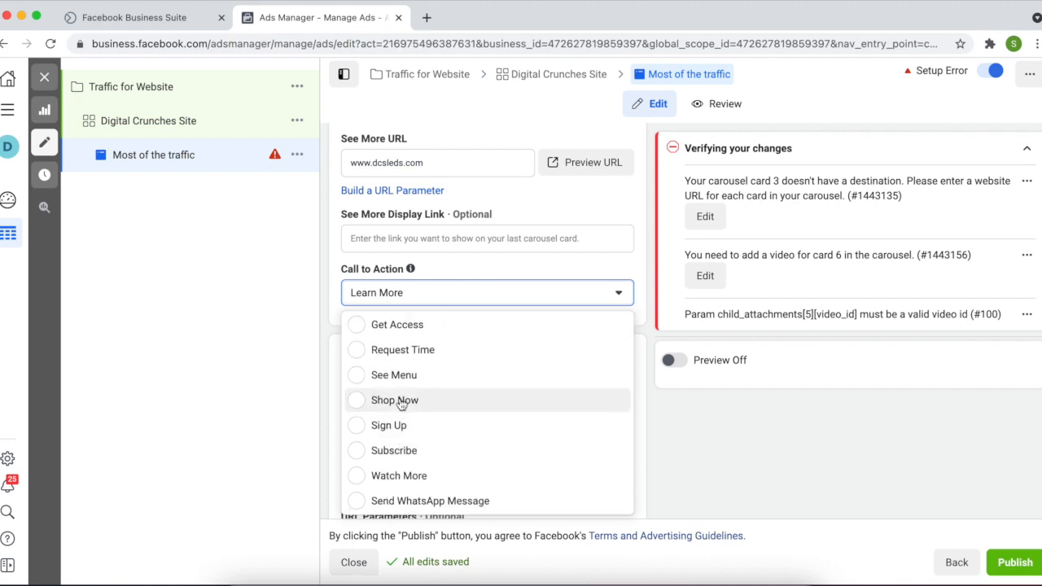
{"action": "scroll", "coordinate": [407, 370], "scroll_direction": "up", "scroll_amount": 5}
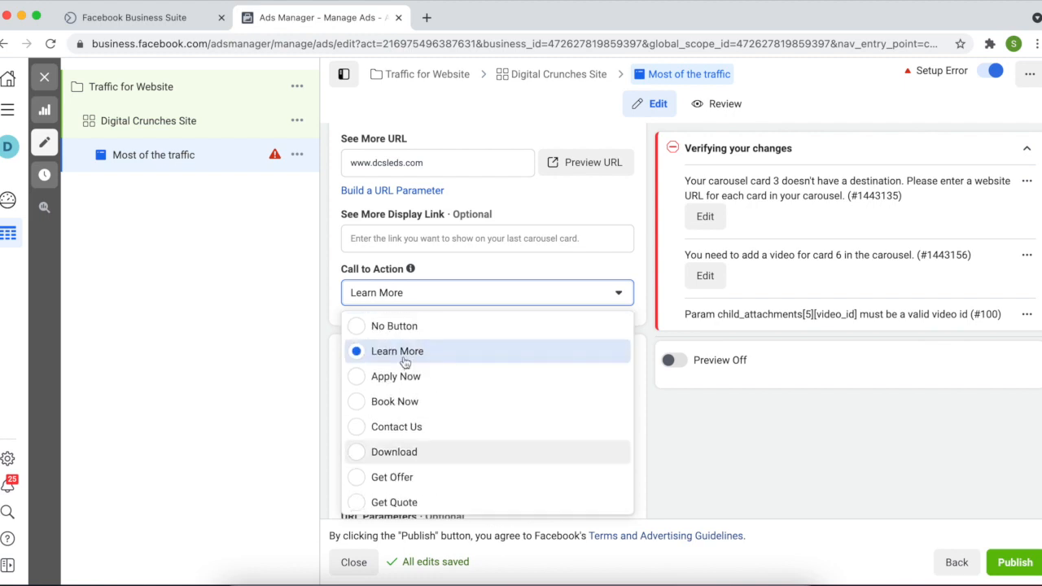
{"action": "scroll", "coordinate": [409, 437], "scroll_direction": "down", "scroll_amount": 4}
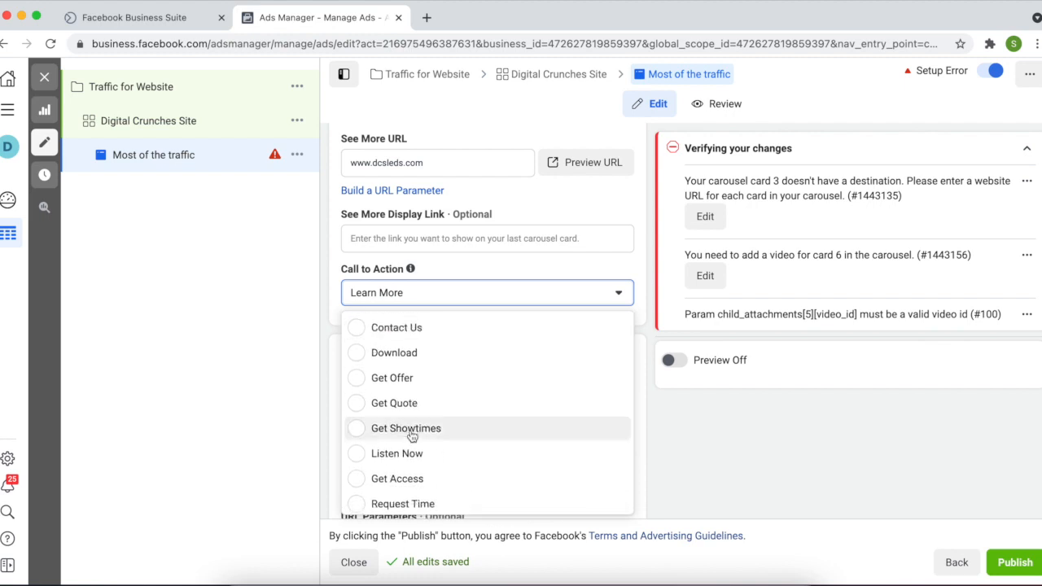
{"action": "scroll", "coordinate": [397, 477], "scroll_direction": "down", "scroll_amount": 4}
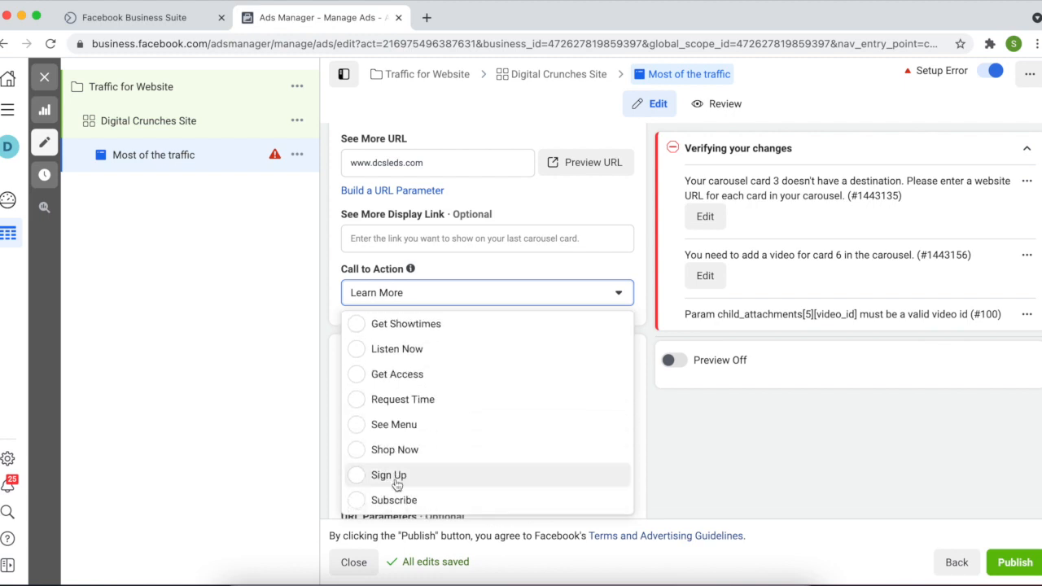
{"action": "left_click", "coordinate": [542, 447]}
{"action": "scroll", "coordinate": [494, 371], "scroll_direction": "up", "scroll_amount": 7}
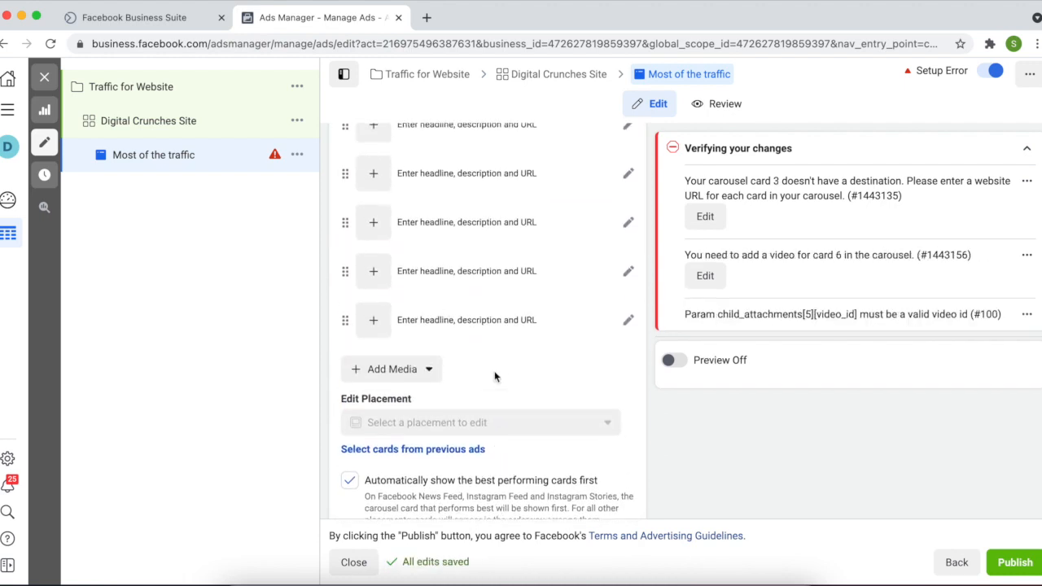
{"action": "scroll", "coordinate": [495, 376], "scroll_direction": "up", "scroll_amount": 5}
{"action": "scroll", "coordinate": [495, 377], "scroll_direction": "up", "scroll_amount": 5}
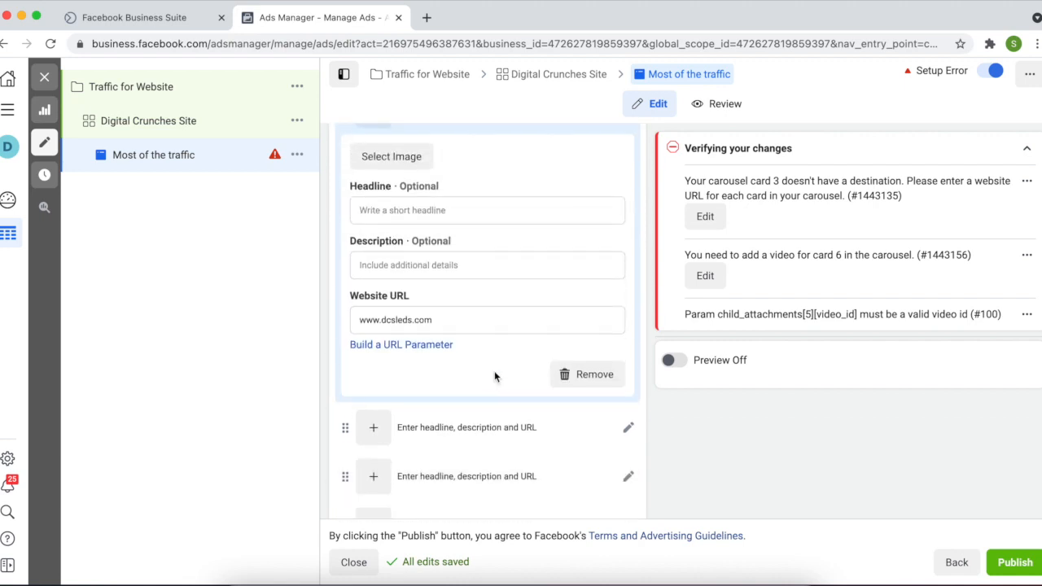
{"action": "scroll", "coordinate": [494, 377], "scroll_direction": "up", "scroll_amount": 4}
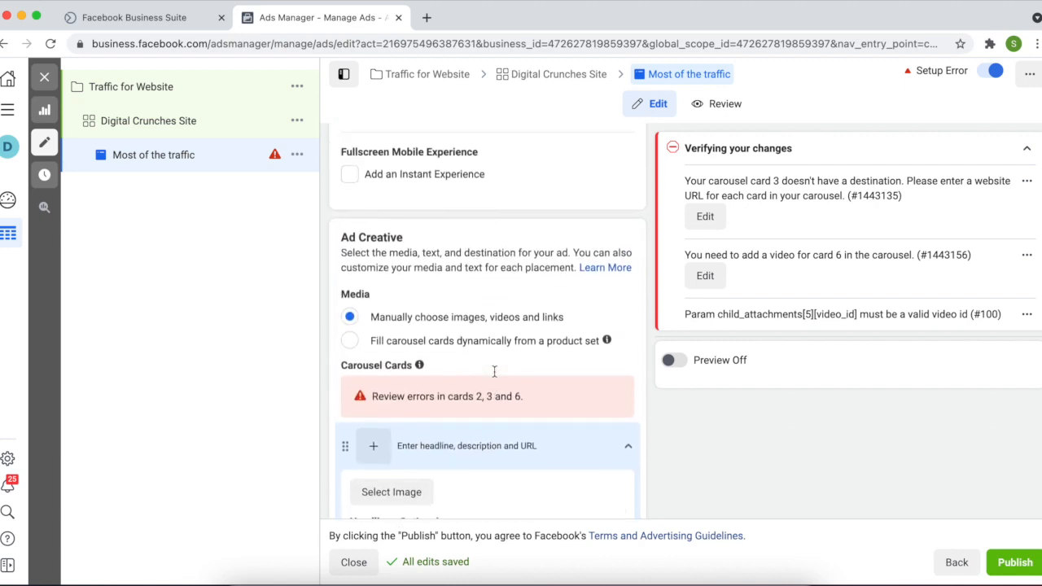
{"action": "scroll", "coordinate": [496, 377], "scroll_direction": "up", "scroll_amount": 4}
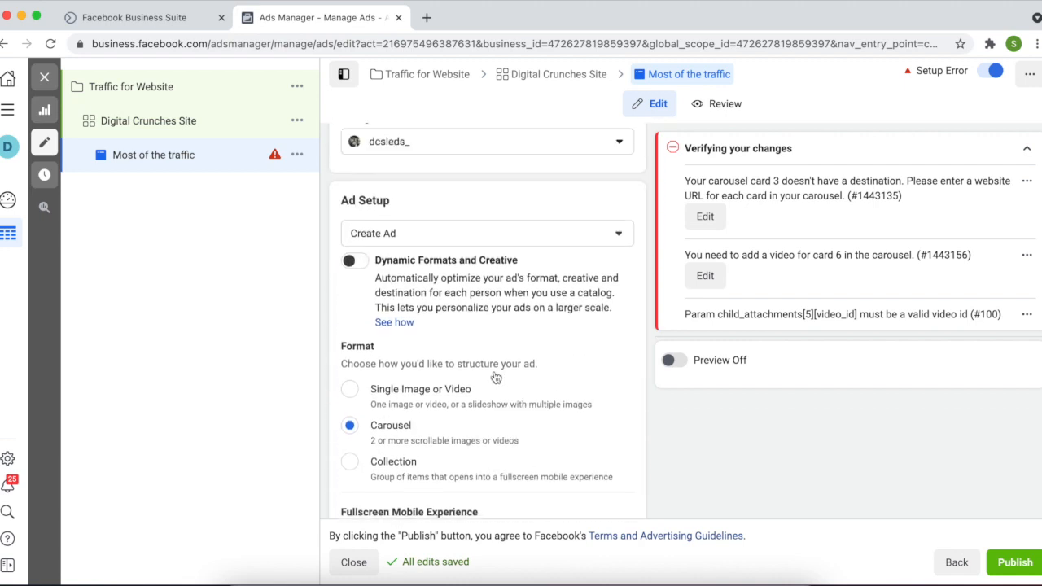
{"action": "scroll", "coordinate": [496, 376], "scroll_direction": "down", "scroll_amount": 2}
{"action": "scroll", "coordinate": [496, 376], "scroll_direction": "down", "scroll_amount": 4}
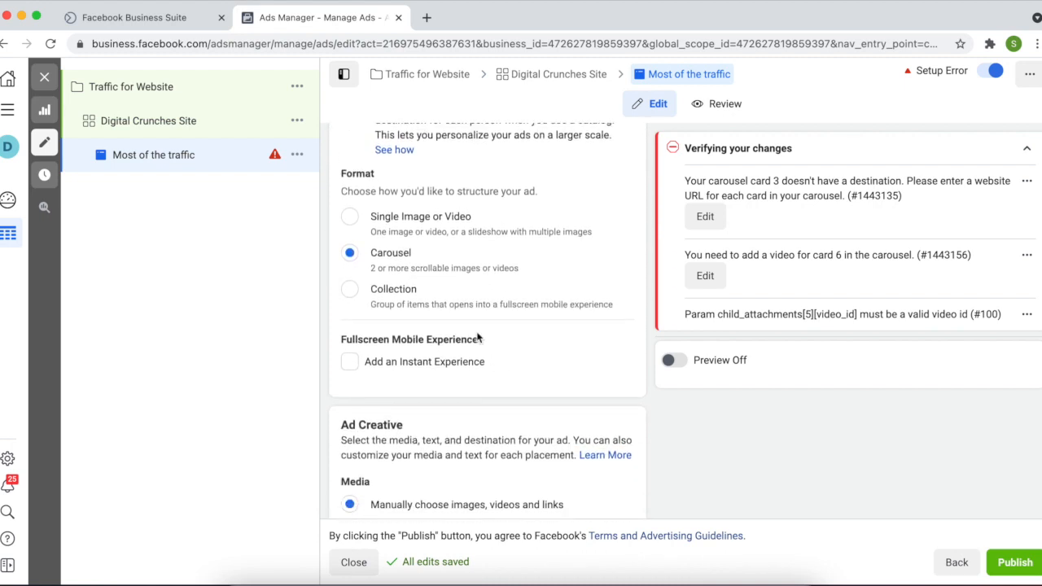
{"action": "scroll", "coordinate": [442, 393], "scroll_direction": "down", "scroll_amount": 1}
{"action": "scroll", "coordinate": [442, 393], "scroll_direction": "down", "scroll_amount": 10}
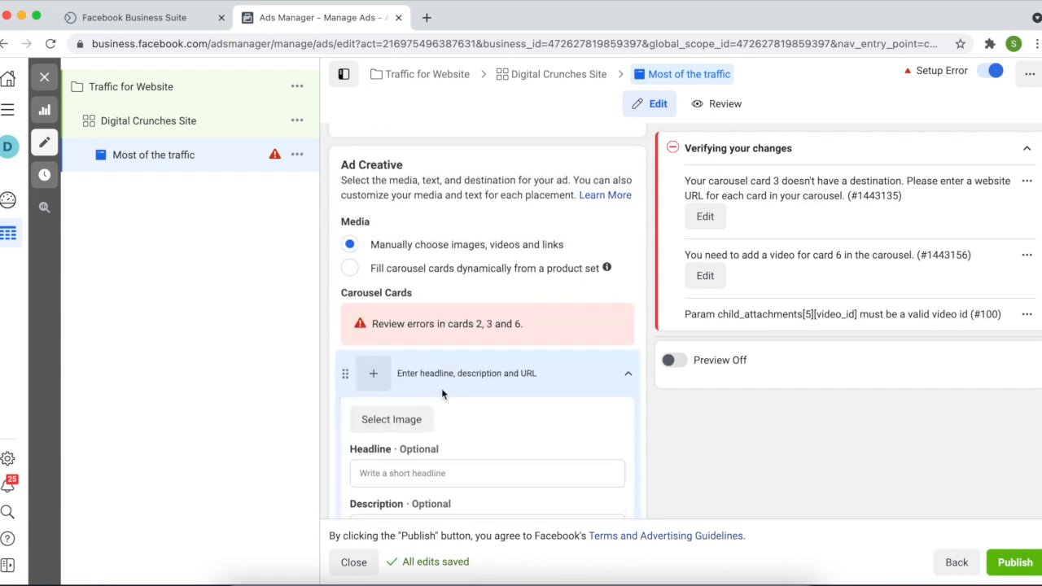
{"action": "scroll", "coordinate": [442, 393], "scroll_direction": "up", "scroll_amount": 9}
{"action": "scroll", "coordinate": [442, 393], "scroll_direction": "up", "scroll_amount": 4}
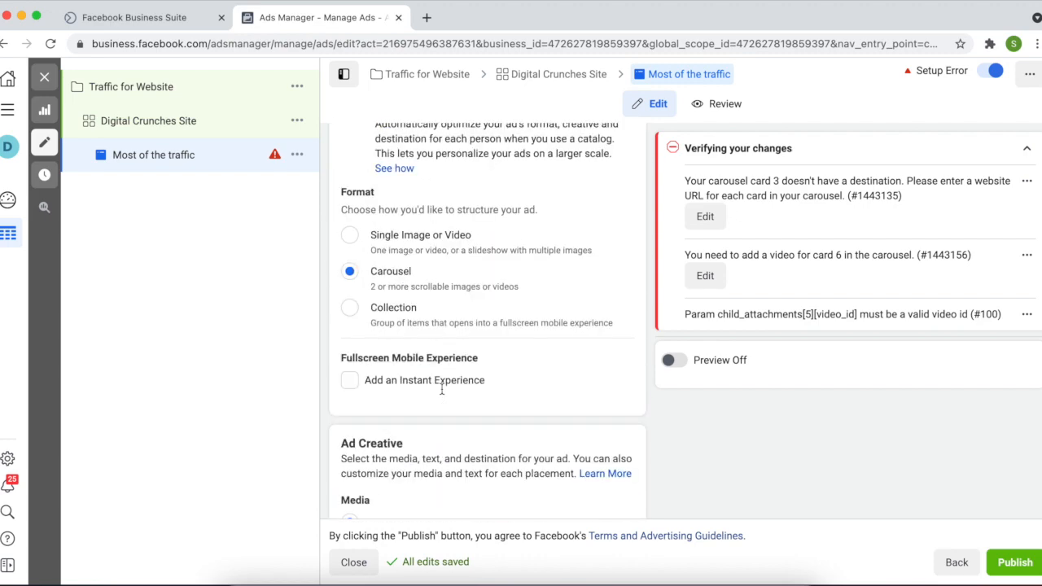
{"action": "scroll", "coordinate": [443, 393], "scroll_direction": "down", "scroll_amount": 9}
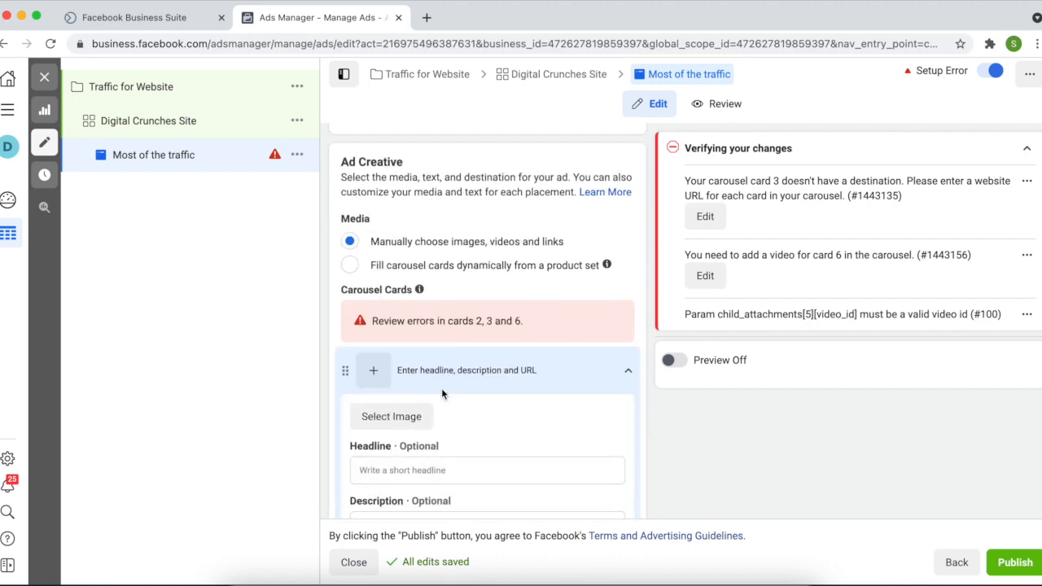
{"action": "mouse_move", "coordinate": [420, 291]}
{"action": "scroll", "coordinate": [423, 294], "scroll_direction": "up", "scroll_amount": 1}
{"action": "scroll", "coordinate": [423, 294], "scroll_direction": "up", "scroll_amount": 5}
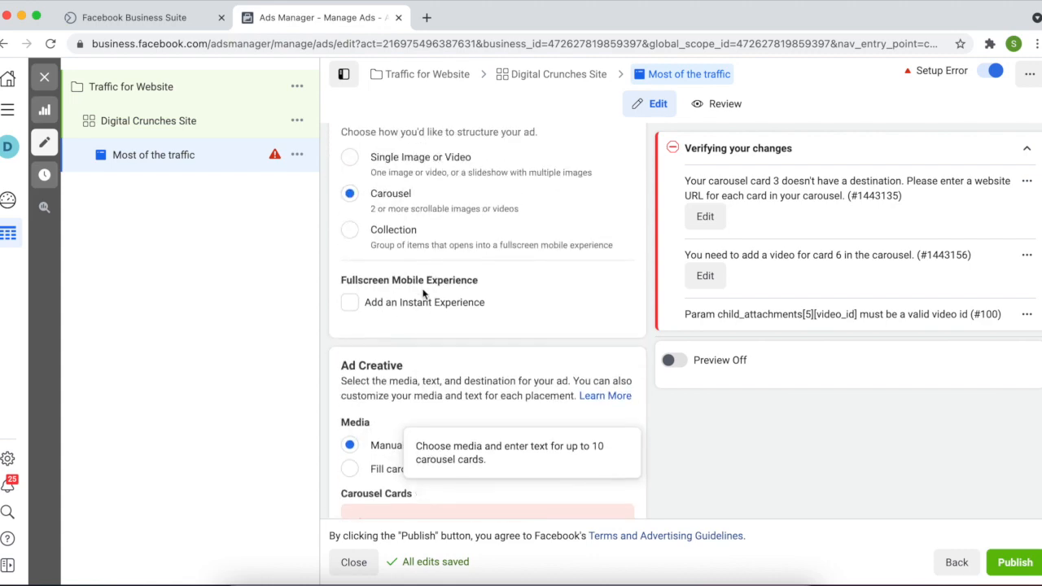
{"action": "scroll", "coordinate": [423, 289], "scroll_direction": "up", "scroll_amount": 3}
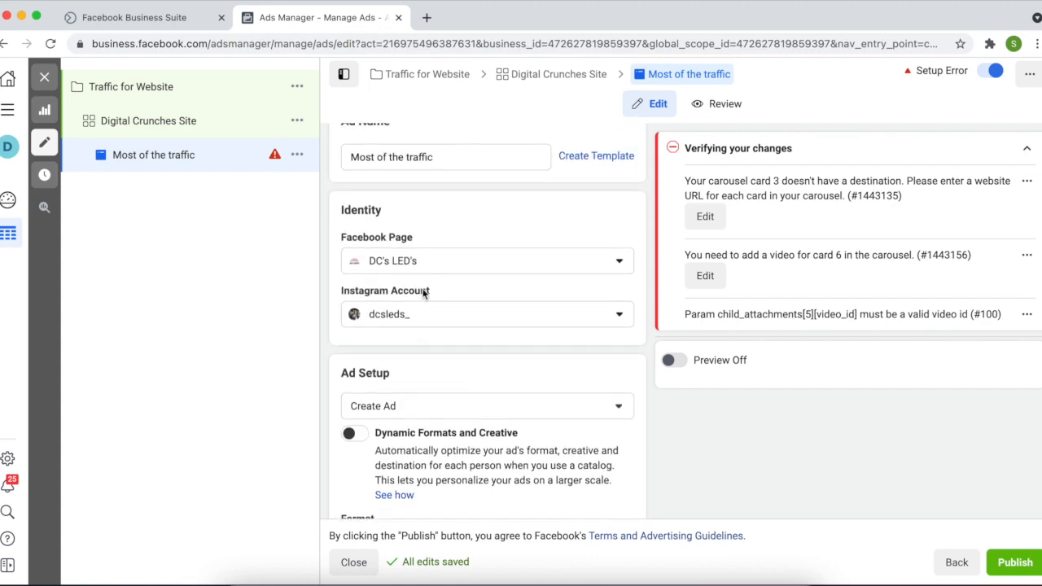
{"action": "scroll", "coordinate": [423, 289], "scroll_direction": "down", "scroll_amount": 8}
{"action": "scroll", "coordinate": [423, 289], "scroll_direction": "down", "scroll_amount": 6}
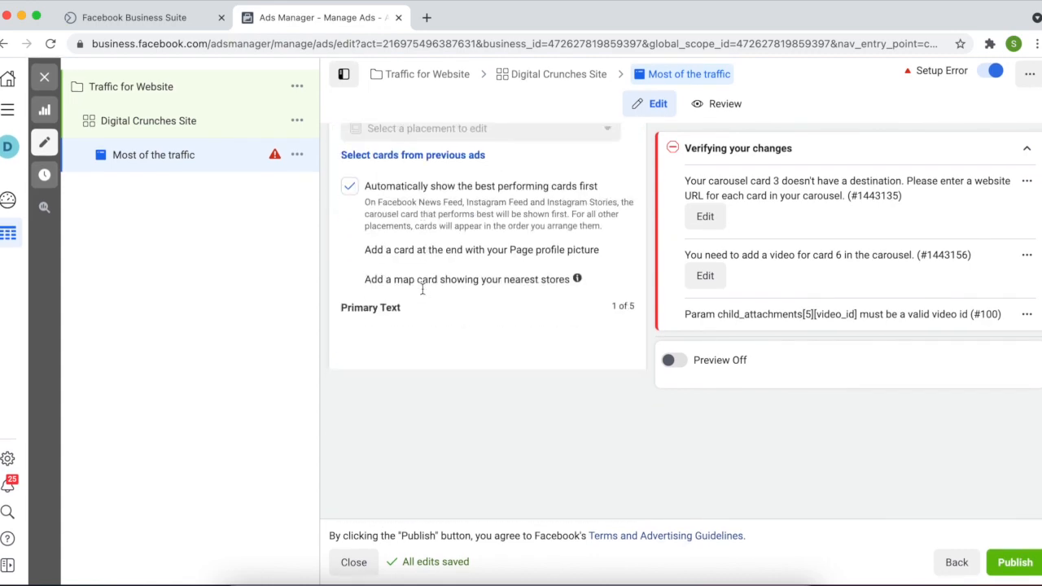
{"action": "scroll", "coordinate": [422, 291], "scroll_direction": "up", "scroll_amount": 2}
{"action": "scroll", "coordinate": [422, 293], "scroll_direction": "down", "scroll_amount": 5}
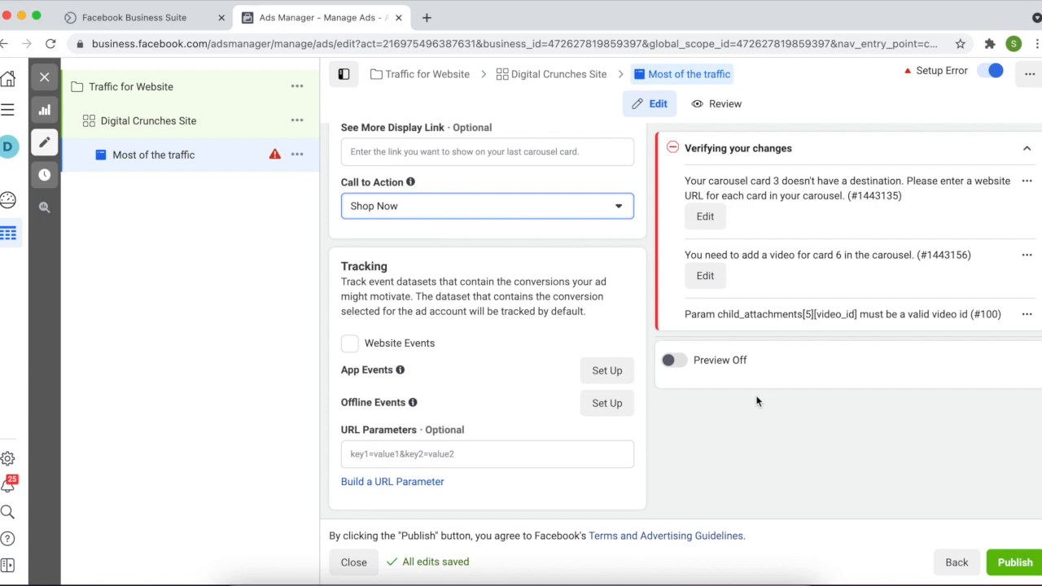
Delete the draft Traffic for Website campaign, leaving 62 campaigns, and start a new campaign
{"action": "left_click", "coordinate": [49, 84]}
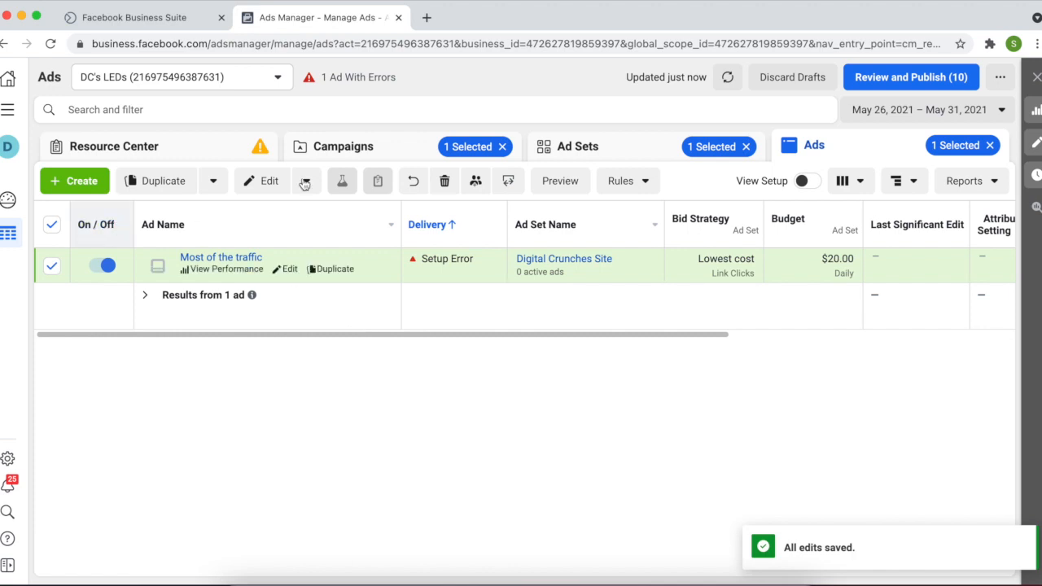
{"action": "left_click", "coordinate": [366, 150]}
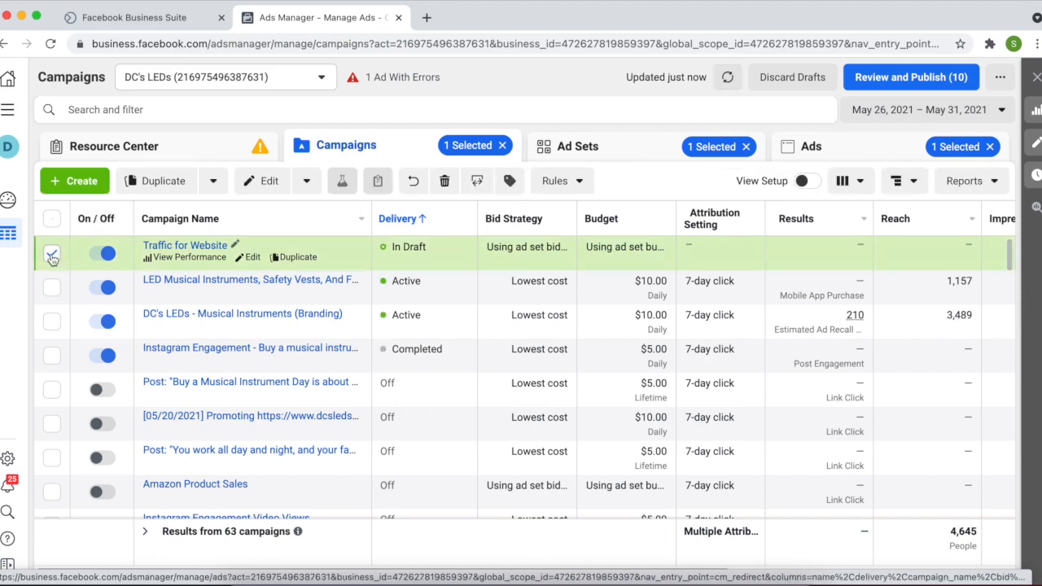
{"action": "left_click", "coordinate": [444, 180]}
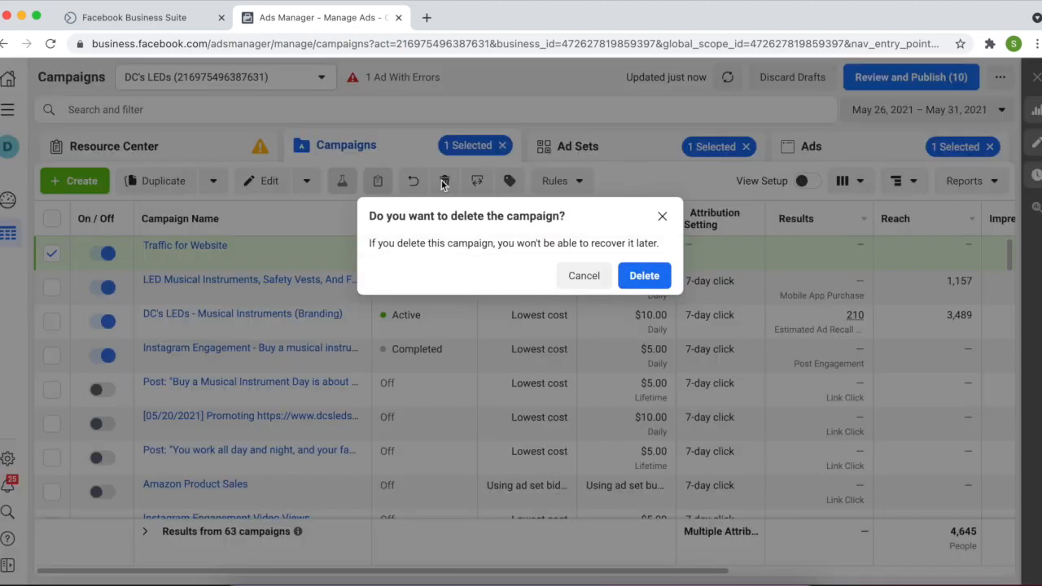
{"action": "left_click", "coordinate": [645, 275]}
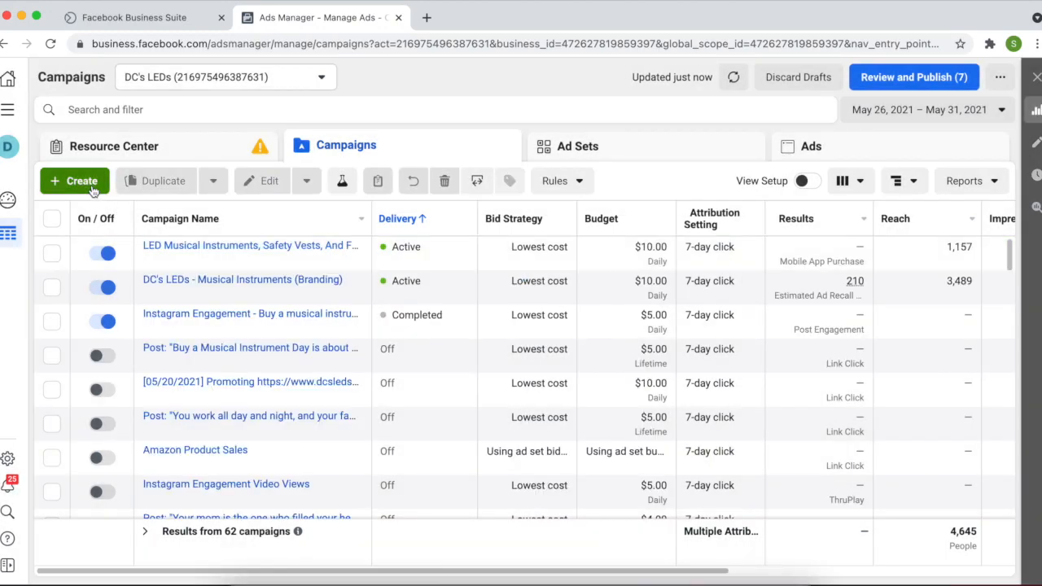
{"action": "left_click", "coordinate": [92, 187]}
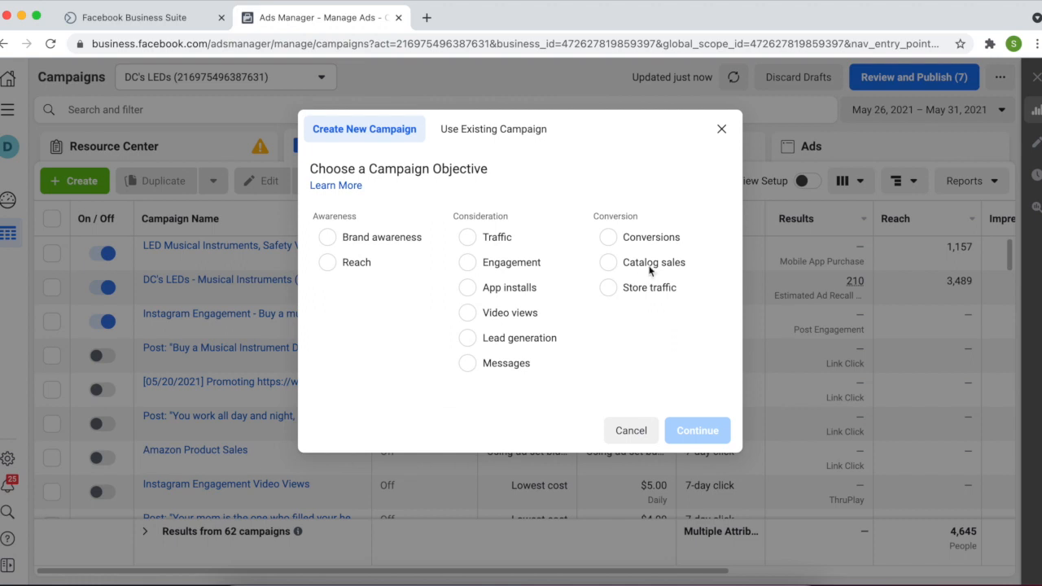
Choose the Catalog sales objective with the Products for DC's LED's catalog and expand Name Your Campaign
{"action": "left_click", "coordinate": [608, 262]}
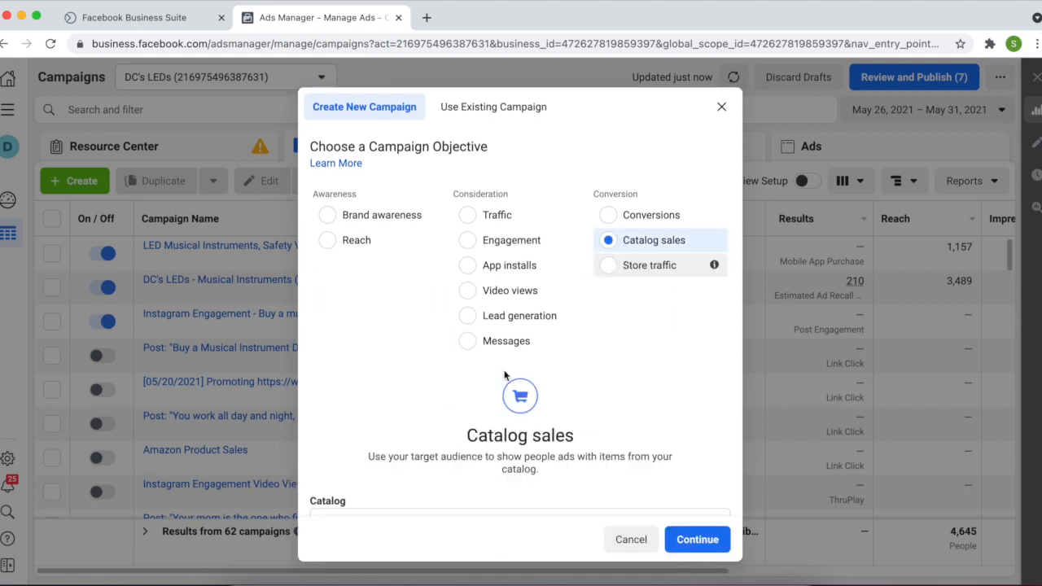
{"action": "scroll", "coordinate": [507, 358], "scroll_direction": "down", "scroll_amount": 2}
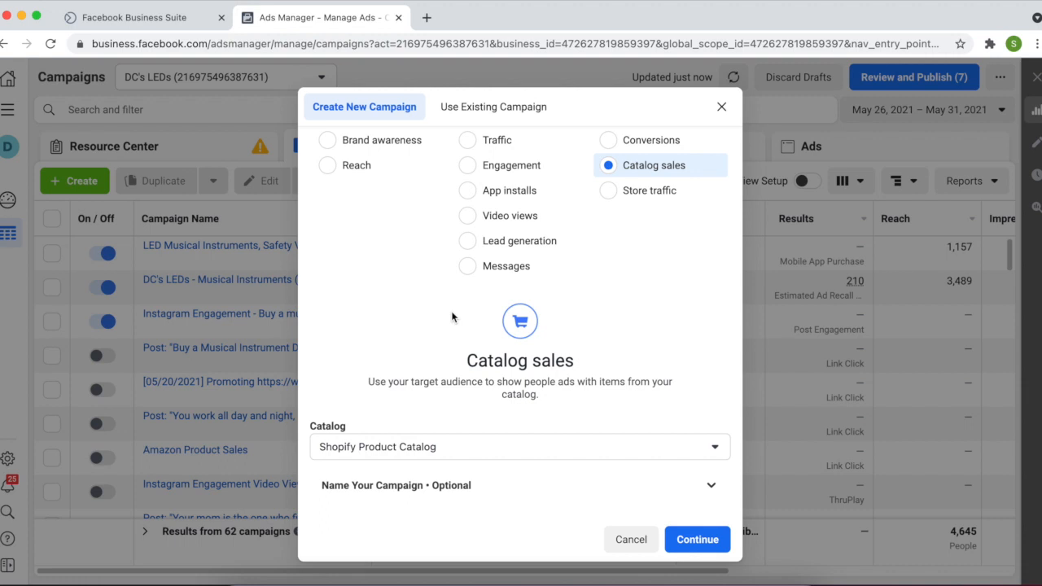
{"action": "left_click", "coordinate": [517, 446]}
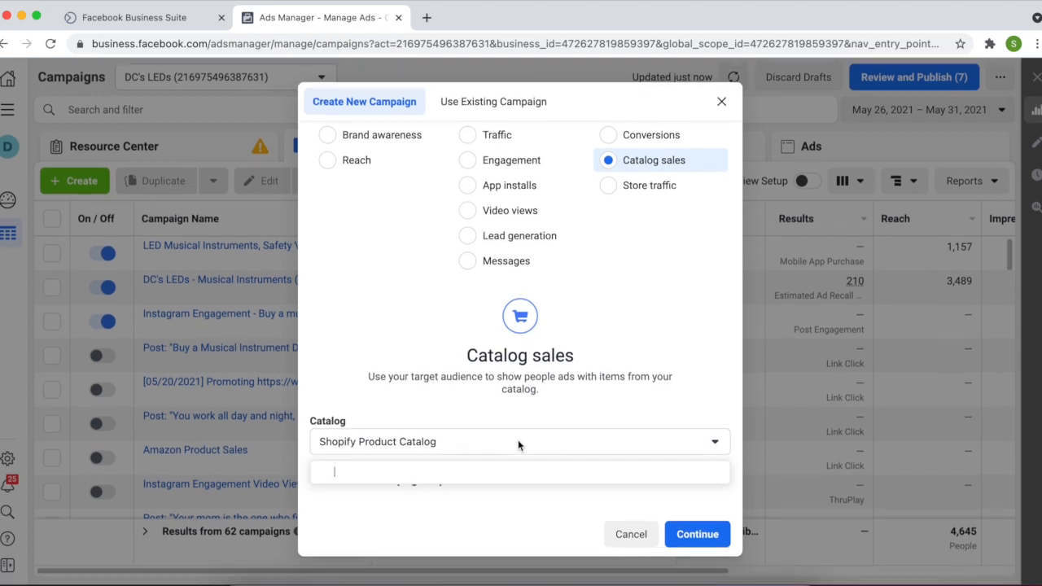
{"action": "mouse_move", "coordinate": [499, 375]}
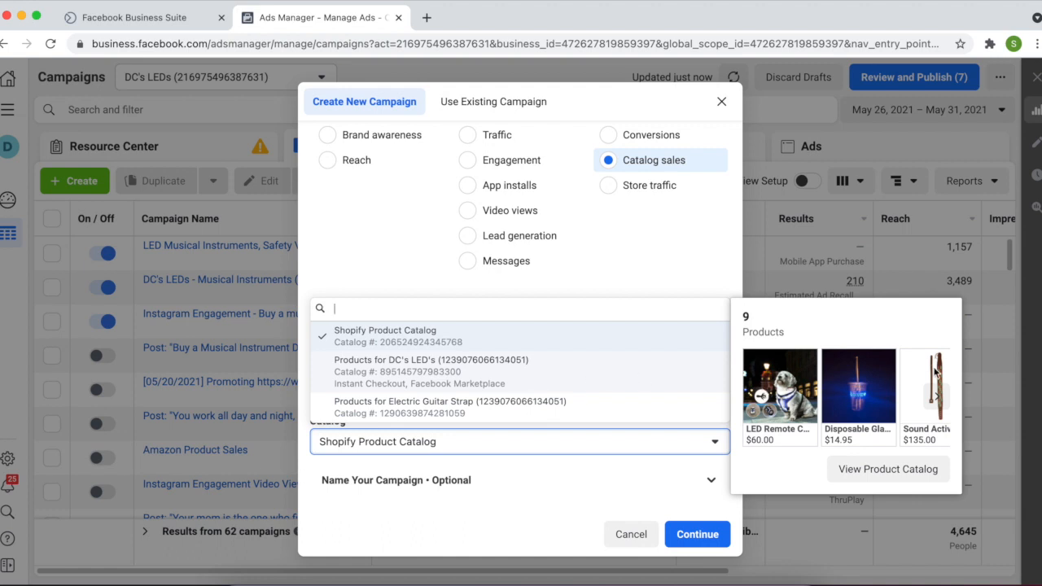
{"action": "left_click", "coordinate": [583, 382]}
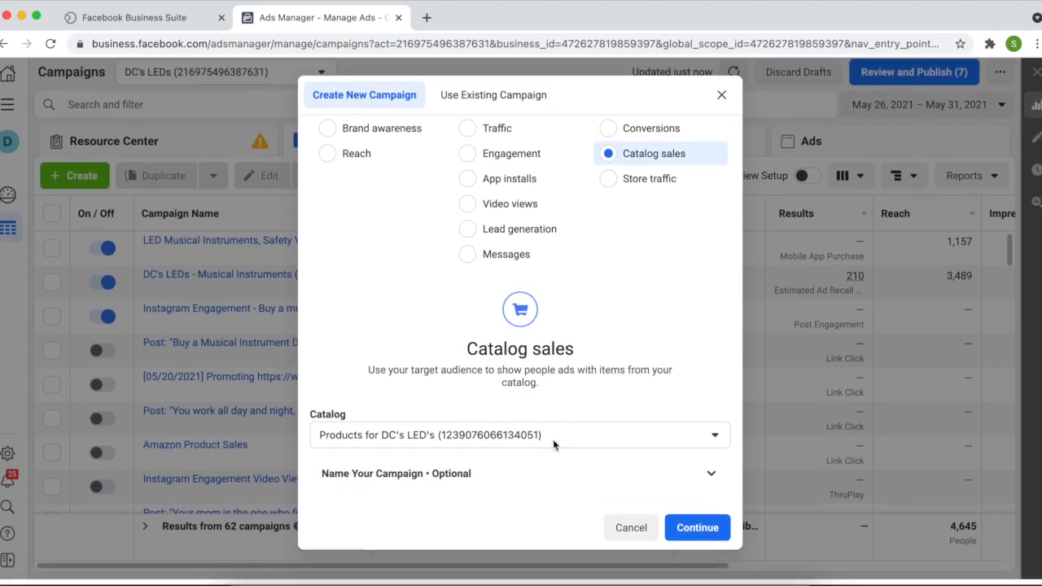
{"action": "left_click", "coordinate": [538, 478]}
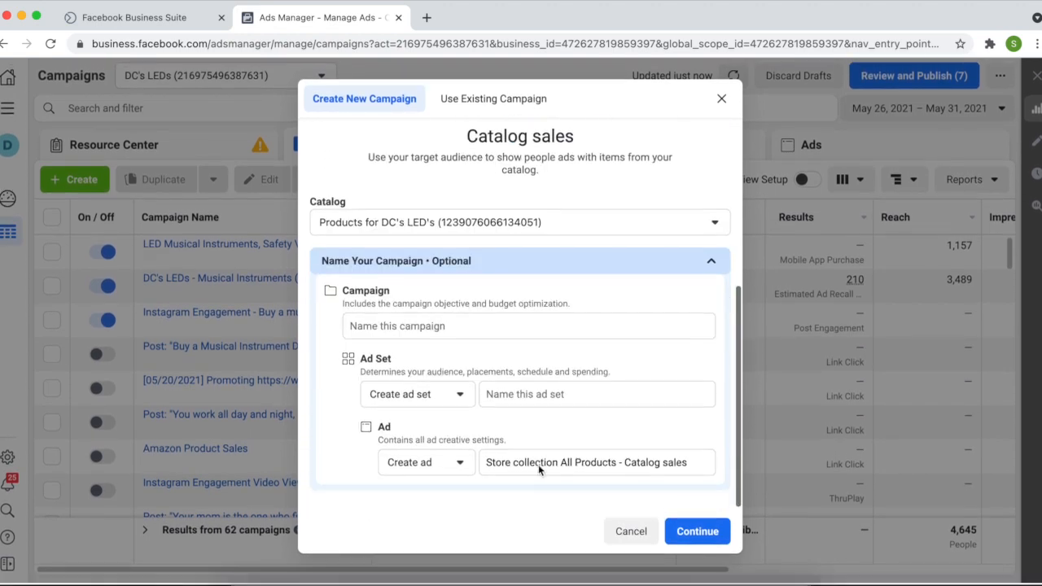
Name both the campaign and the ad set XYZ and create the draft
{"action": "left_click", "coordinate": [517, 332]}
{"action": "type", "text": "XYZ"}
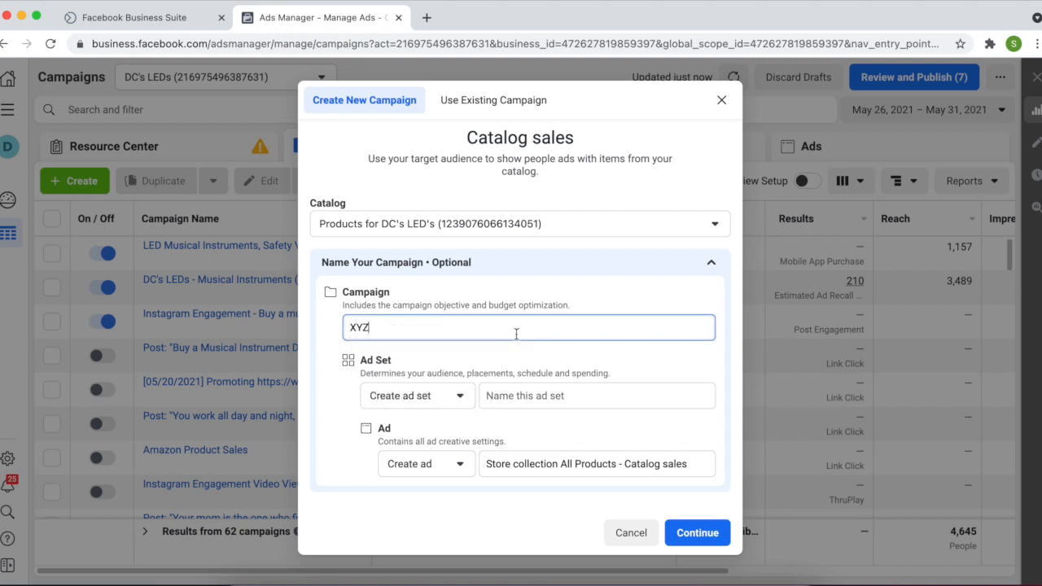
{"action": "left_click", "coordinate": [561, 394]}
{"action": "type", "text": "XYZ"}
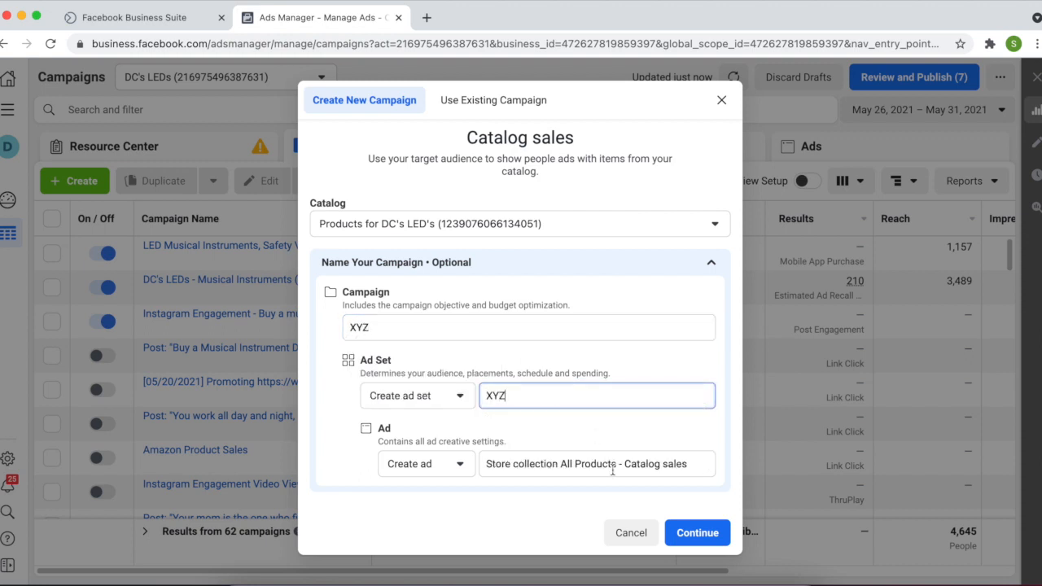
{"action": "left_click", "coordinate": [685, 525]}
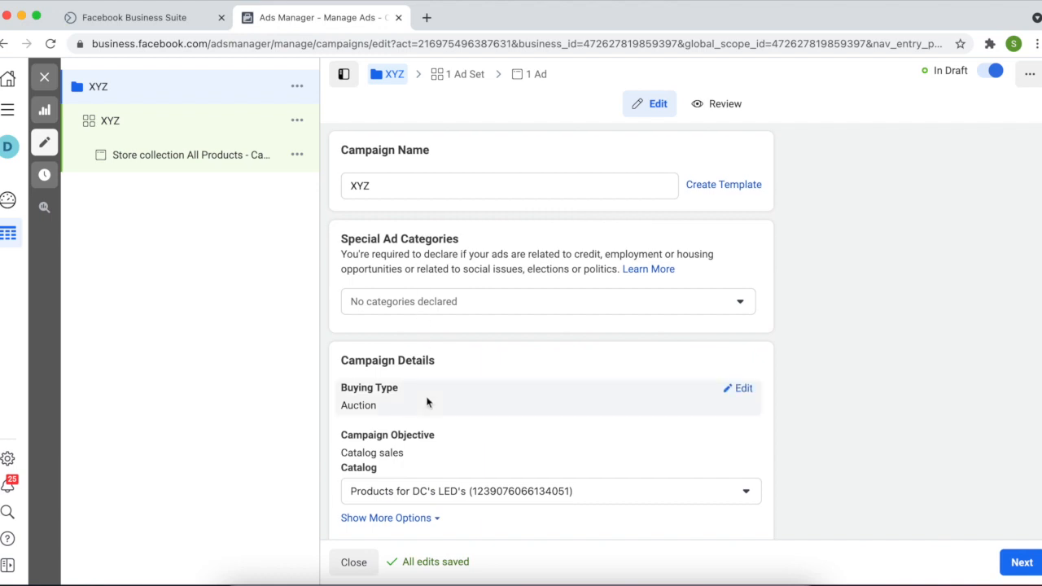
Keep default campaign and ad set settings and advance to the Store collection All Products ad
{"action": "scroll", "coordinate": [427, 402], "scroll_direction": "down", "scroll_amount": 3}
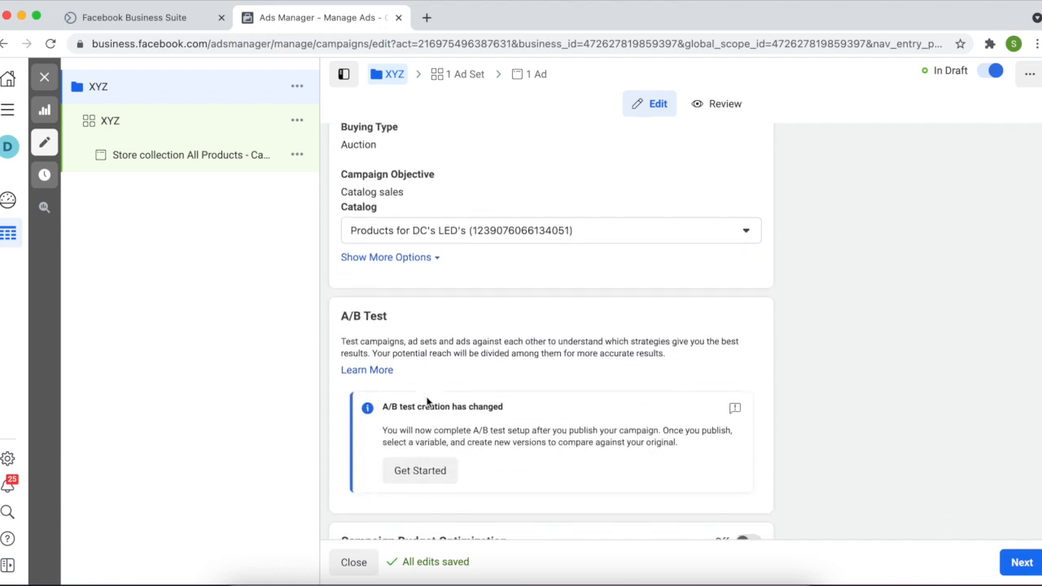
{"action": "scroll", "coordinate": [427, 402], "scroll_direction": "down", "scroll_amount": 1}
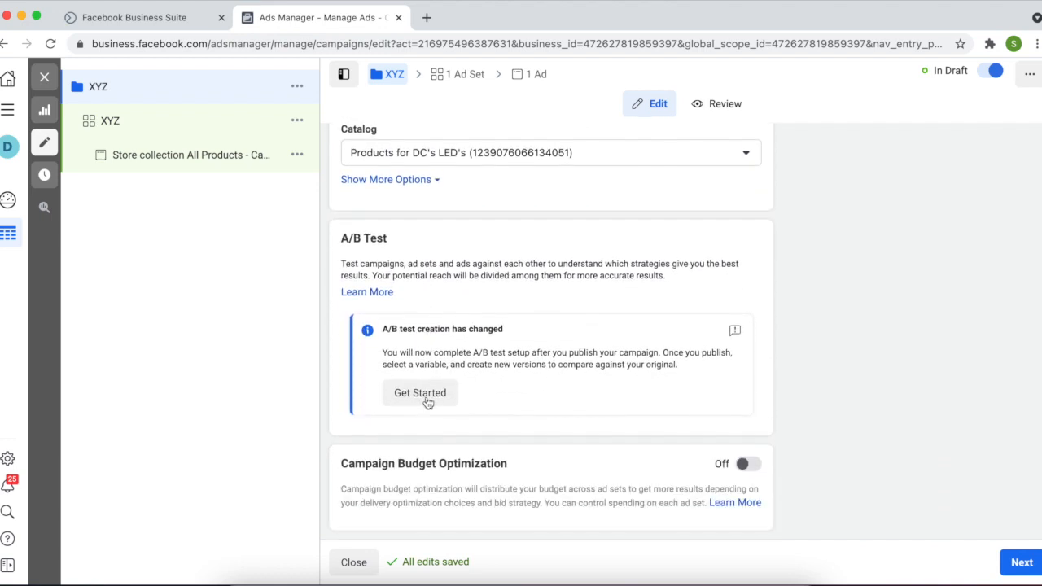
{"action": "left_click", "coordinate": [1010, 567]}
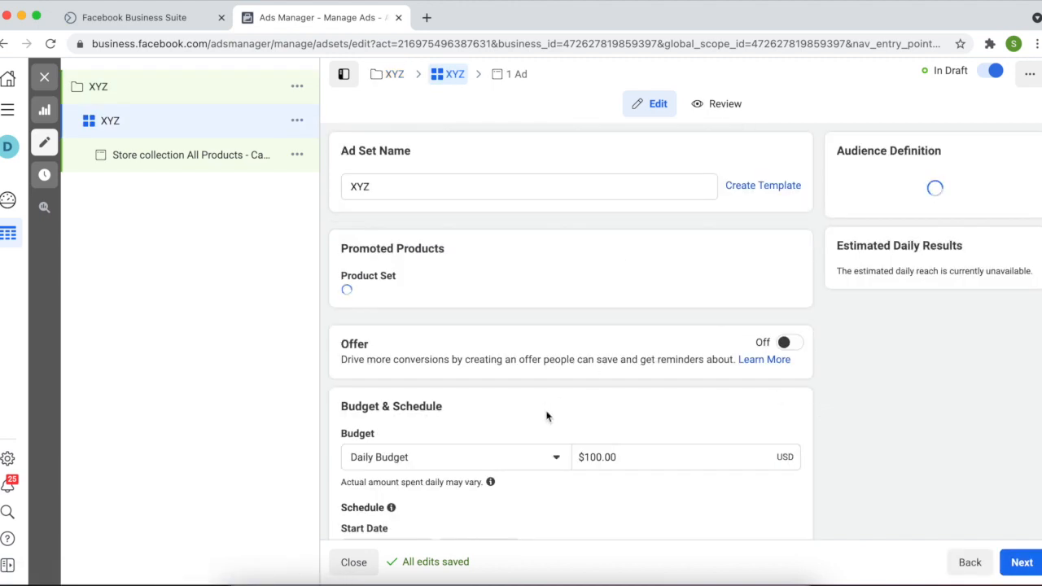
{"action": "scroll", "coordinate": [547, 417], "scroll_direction": "down", "scroll_amount": 1}
{"action": "scroll", "coordinate": [547, 417], "scroll_direction": "down", "scroll_amount": 1}
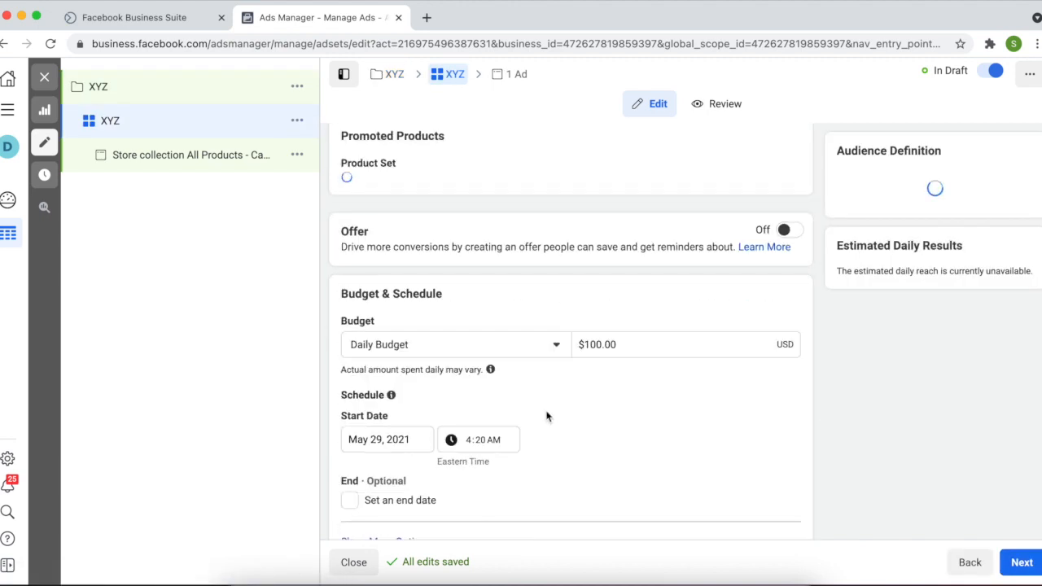
{"action": "scroll", "coordinate": [547, 417], "scroll_direction": "down", "scroll_amount": 4}
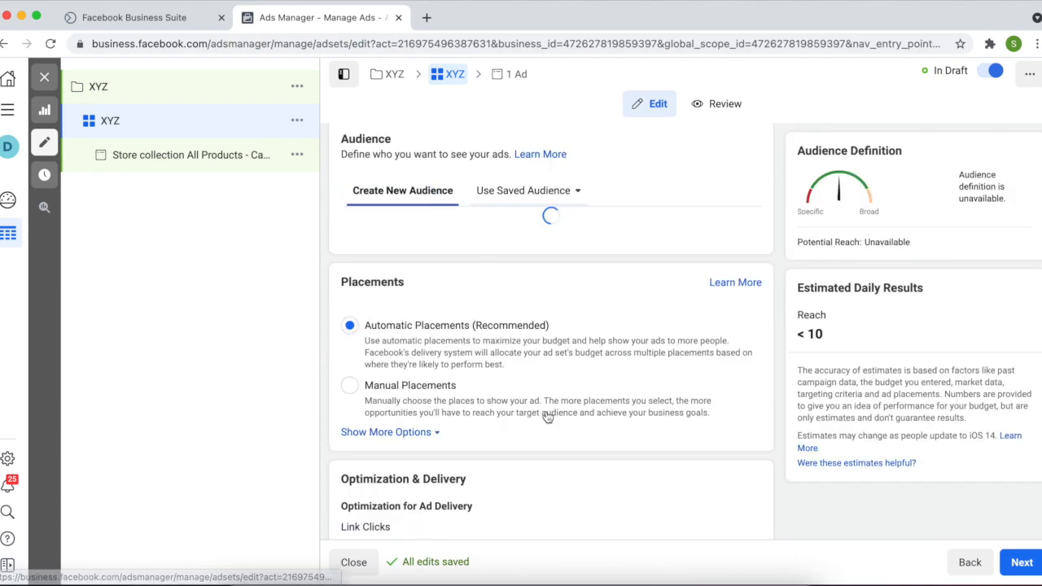
{"action": "scroll", "coordinate": [547, 417], "scroll_direction": "down", "scroll_amount": 2}
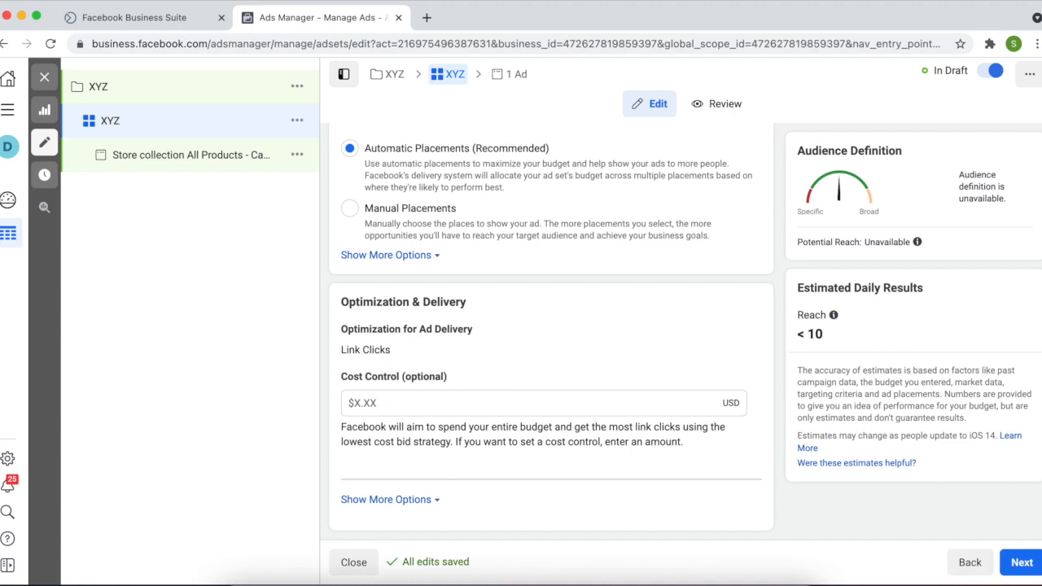
{"action": "left_click", "coordinate": [1021, 564]}
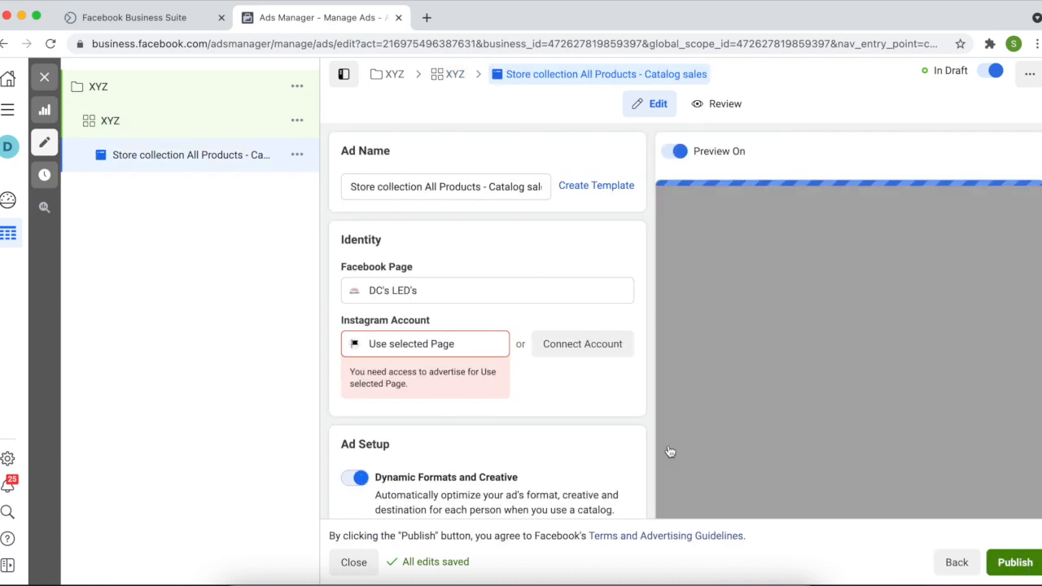
Select the business's Instagram account and confirm Carousel format with Multiple Products
{"action": "left_click", "coordinate": [436, 348]}
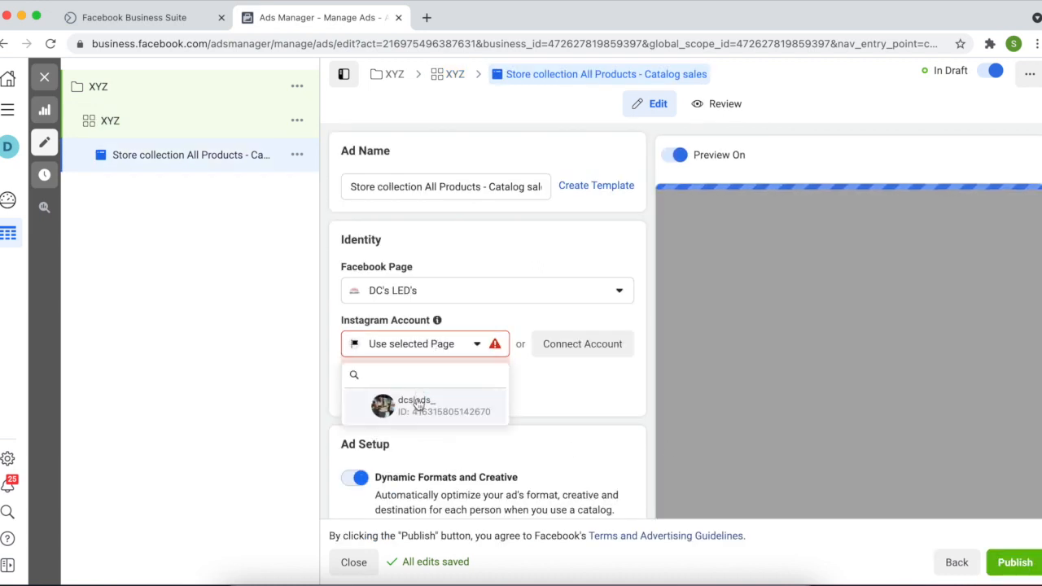
{"action": "scroll", "coordinate": [461, 447], "scroll_direction": "down", "scroll_amount": 2}
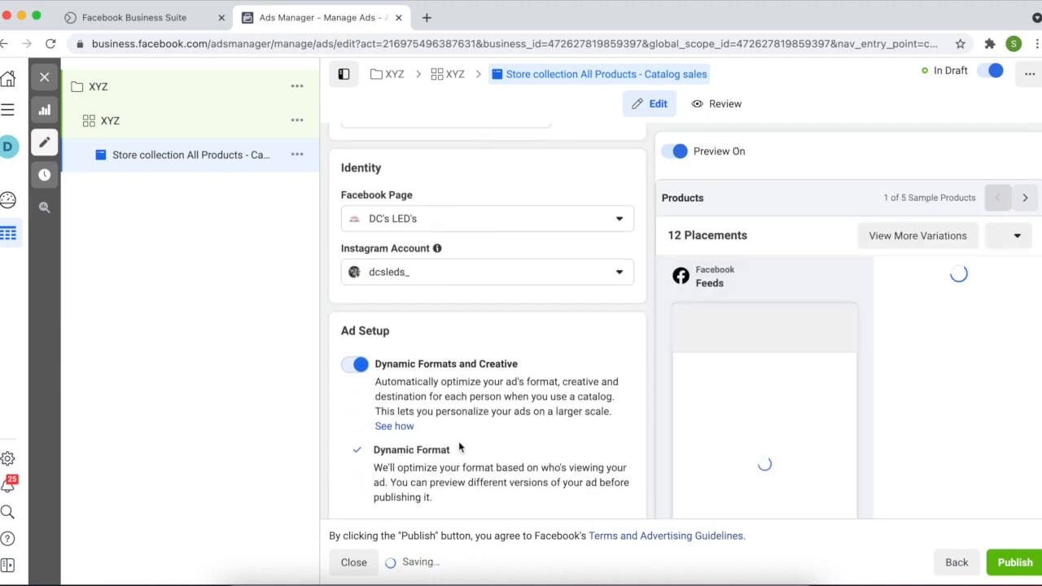
{"action": "scroll", "coordinate": [458, 447], "scroll_direction": "down", "scroll_amount": 1}
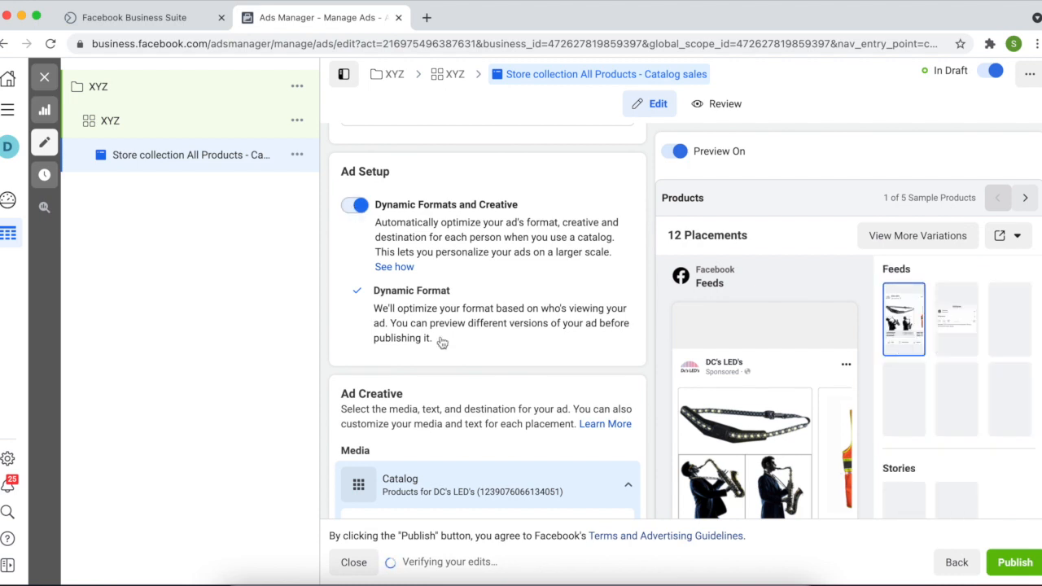
{"action": "scroll", "coordinate": [441, 343], "scroll_direction": "down", "scroll_amount": 2}
{"action": "scroll", "coordinate": [442, 342], "scroll_direction": "down", "scroll_amount": 1}
{"action": "scroll", "coordinate": [441, 343], "scroll_direction": "up", "scroll_amount": 1}
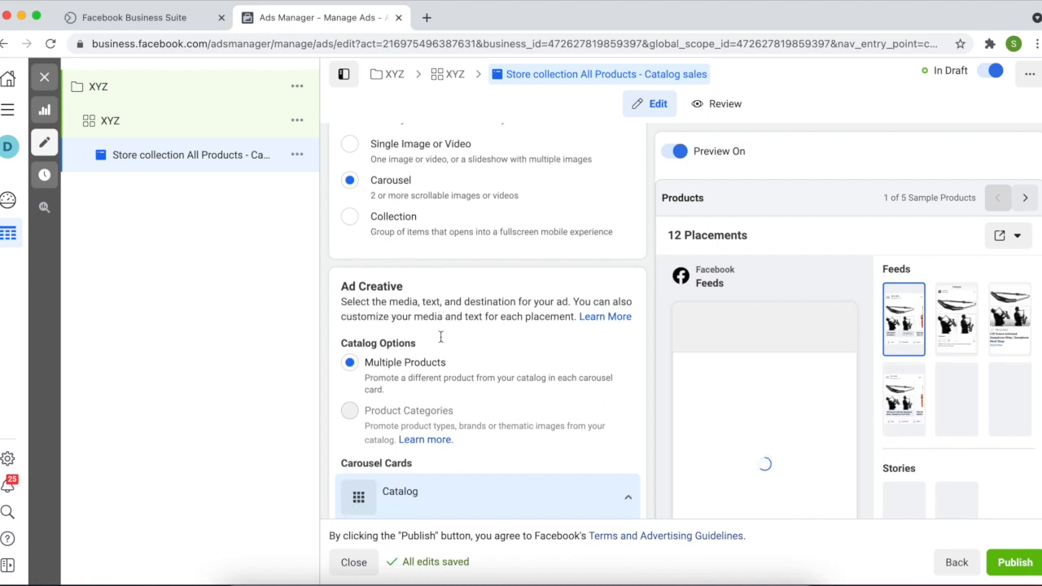
{"action": "scroll", "coordinate": [441, 336], "scroll_direction": "down", "scroll_amount": 3}
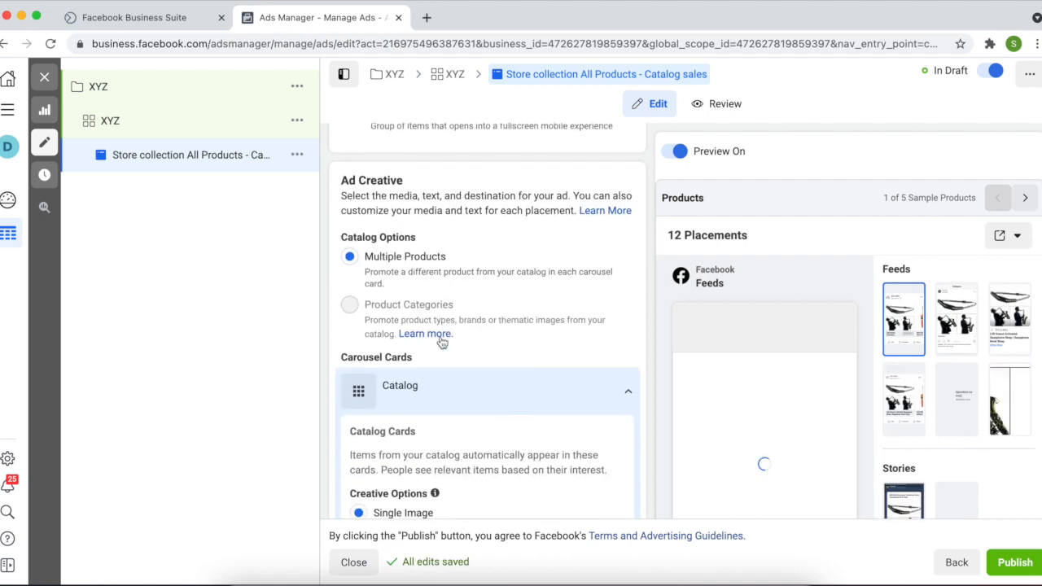
{"action": "scroll", "coordinate": [441, 342], "scroll_direction": "up", "scroll_amount": 4}
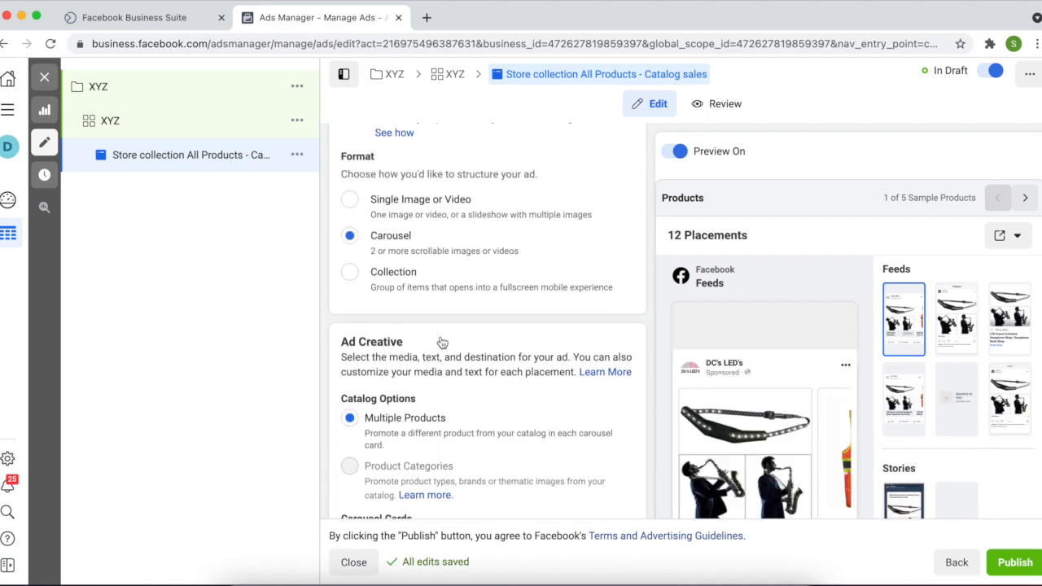
{"action": "scroll", "coordinate": [443, 343], "scroll_direction": "up", "scroll_amount": 5}
{"action": "scroll", "coordinate": [440, 343], "scroll_direction": "down", "scroll_amount": 2}
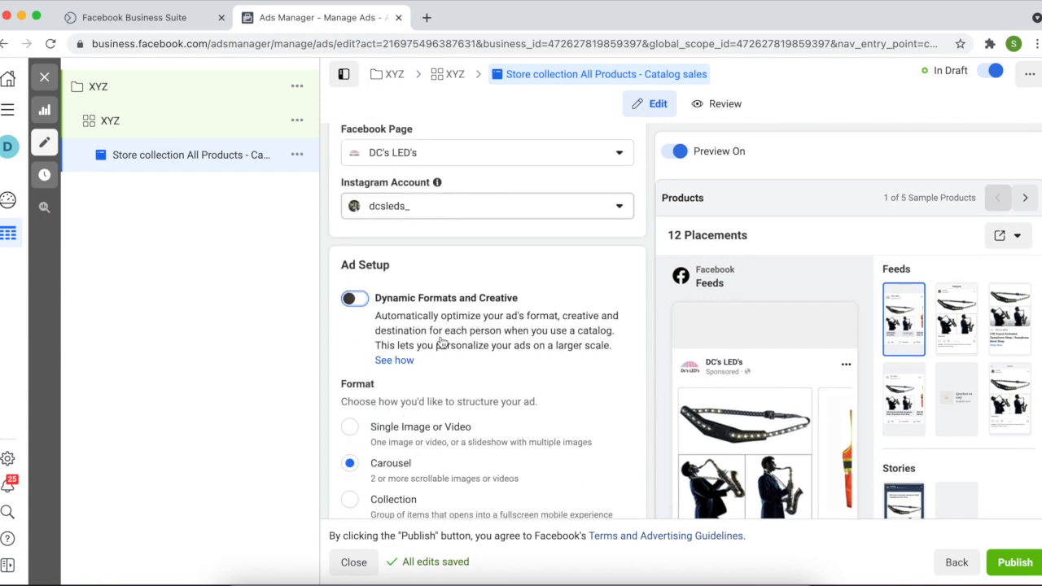
{"action": "scroll", "coordinate": [441, 343], "scroll_direction": "down", "scroll_amount": 8}
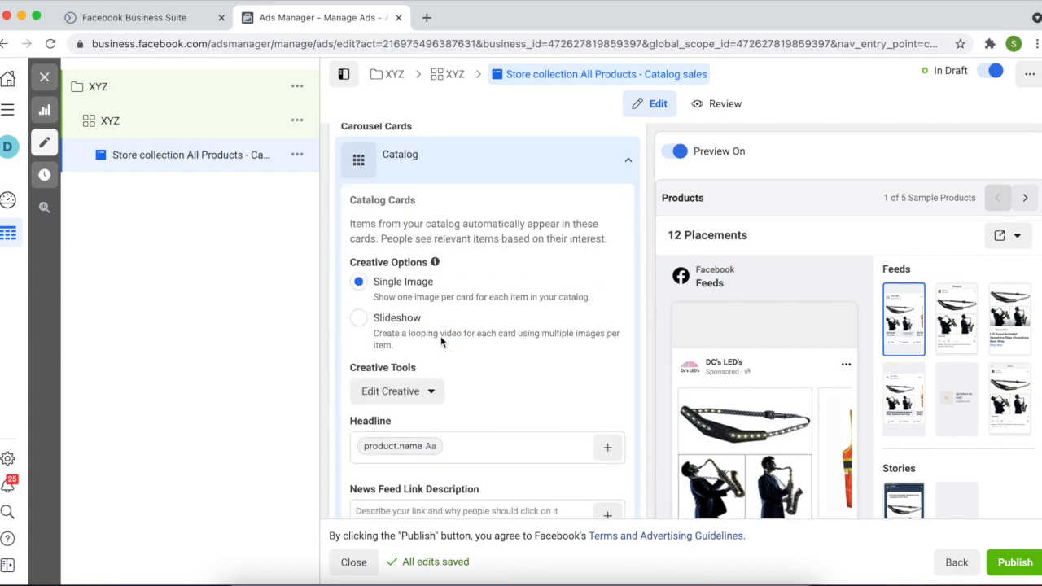
{"action": "scroll", "coordinate": [441, 343], "scroll_direction": "down", "scroll_amount": 1}
{"action": "scroll", "coordinate": [442, 343], "scroll_direction": "up", "scroll_amount": 3}
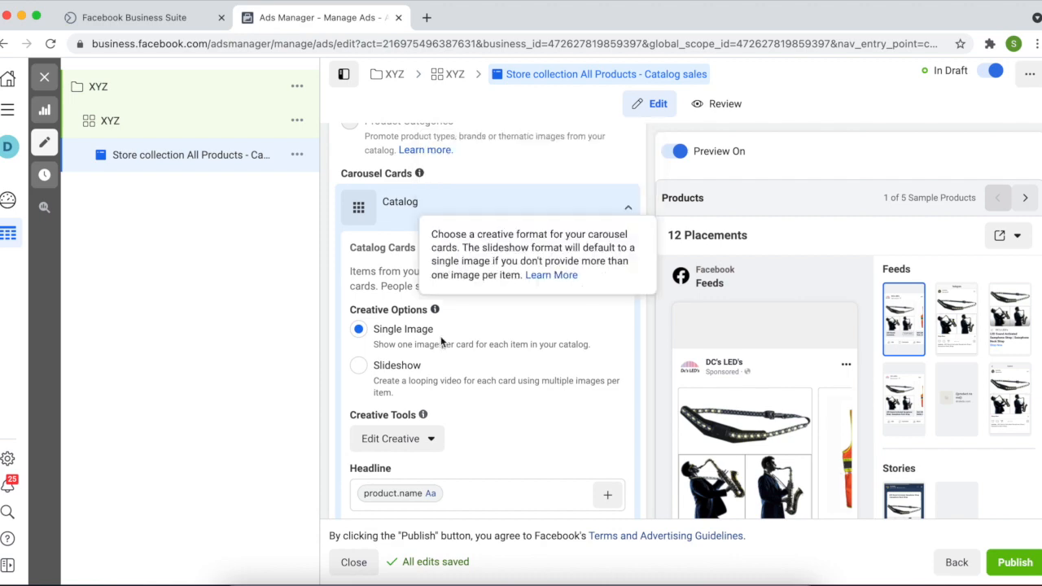
{"action": "scroll", "coordinate": [441, 343], "scroll_direction": "up", "scroll_amount": 8}
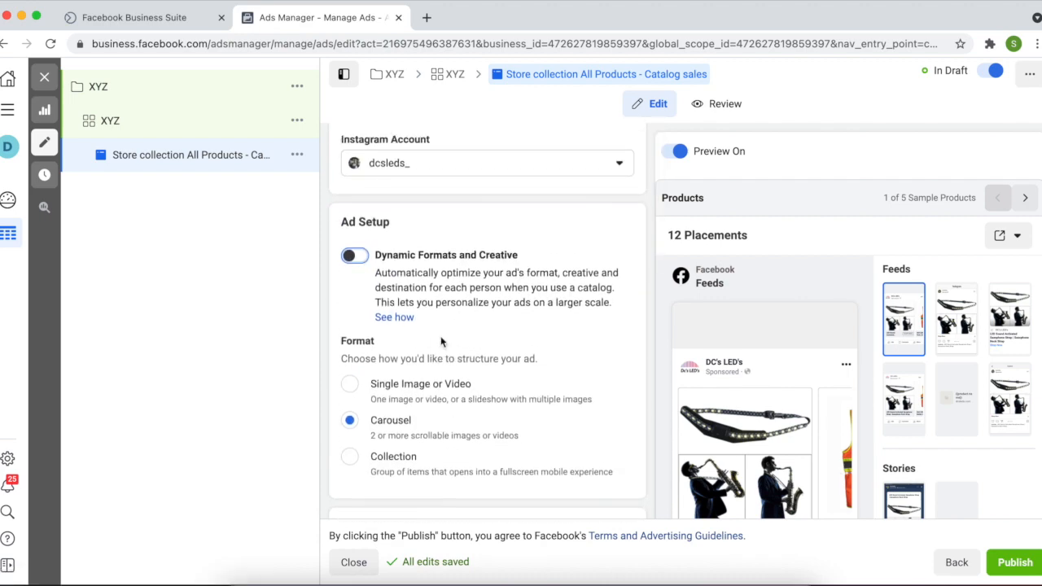
{"action": "scroll", "coordinate": [441, 343], "scroll_direction": "up", "scroll_amount": 3}
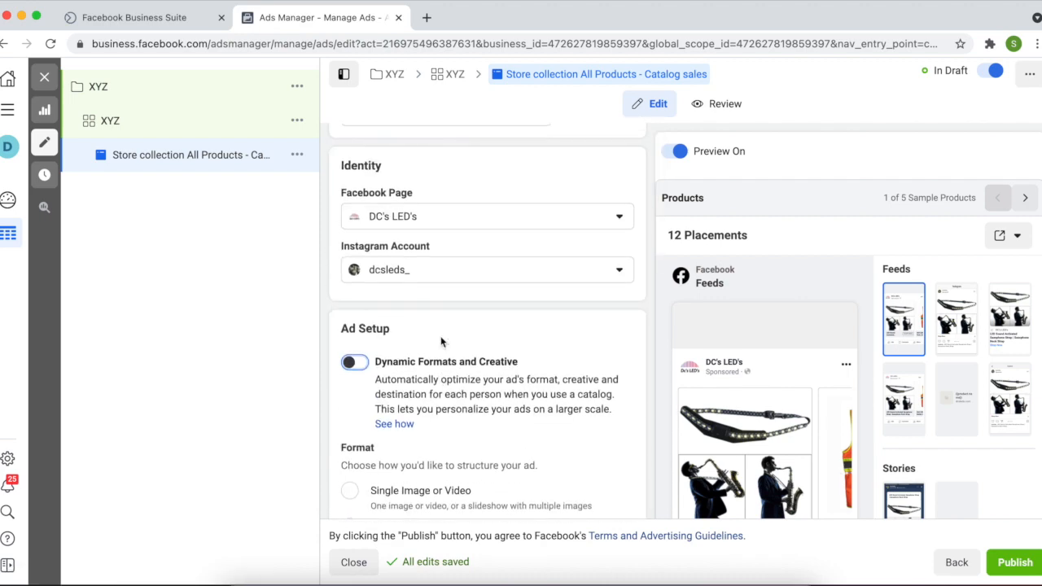
{"action": "scroll", "coordinate": [441, 343], "scroll_direction": "down", "scroll_amount": 7}
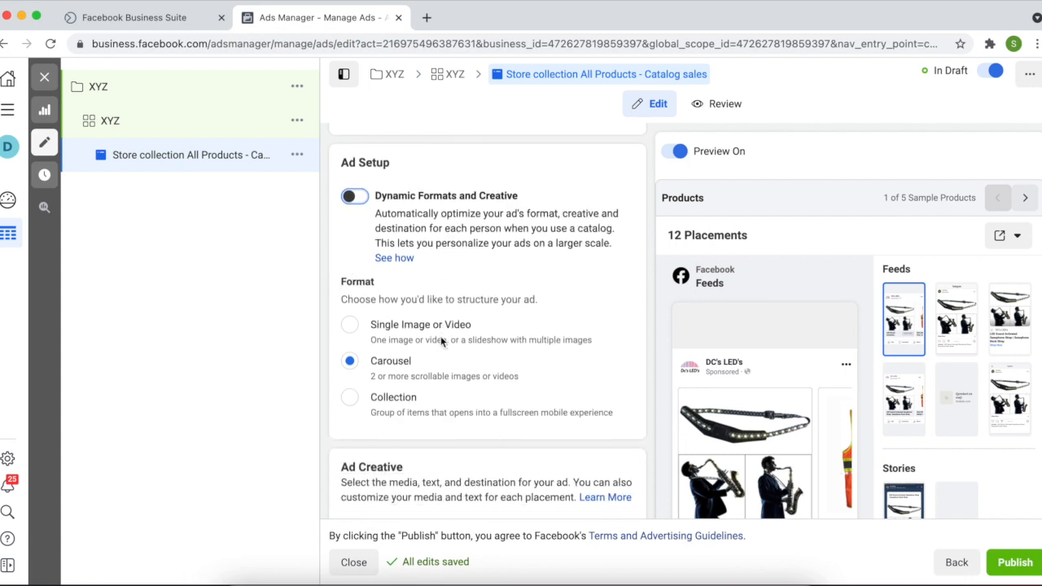
{"action": "scroll", "coordinate": [442, 343], "scroll_direction": "down", "scroll_amount": 6}
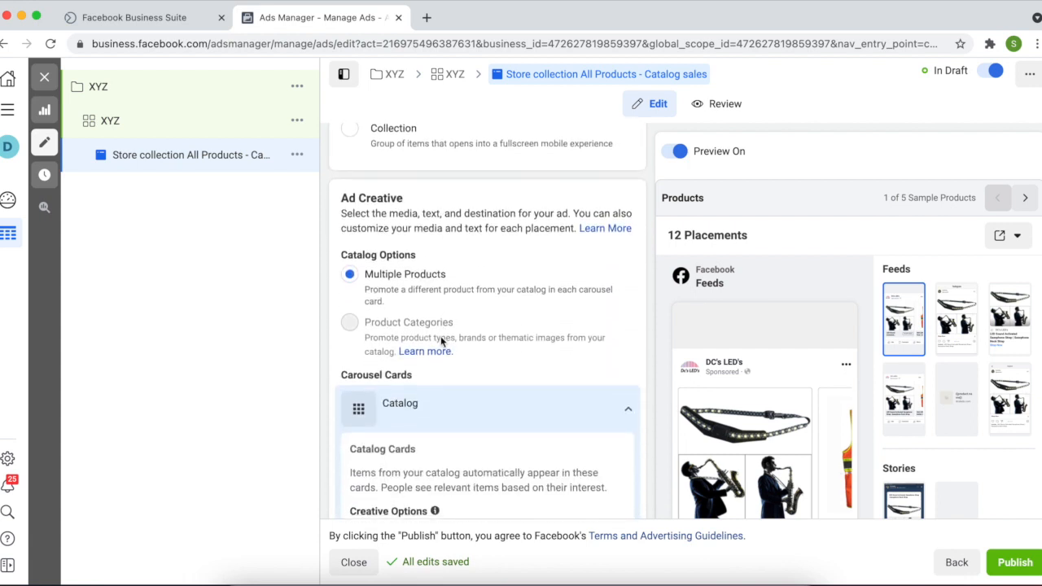
{"action": "scroll", "coordinate": [440, 337], "scroll_direction": "up", "scroll_amount": 10}
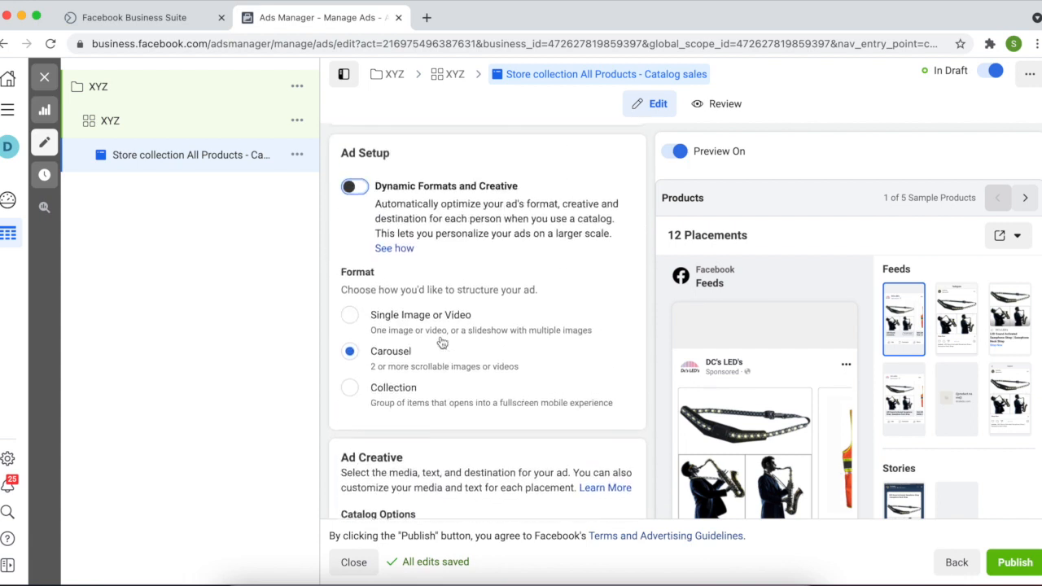
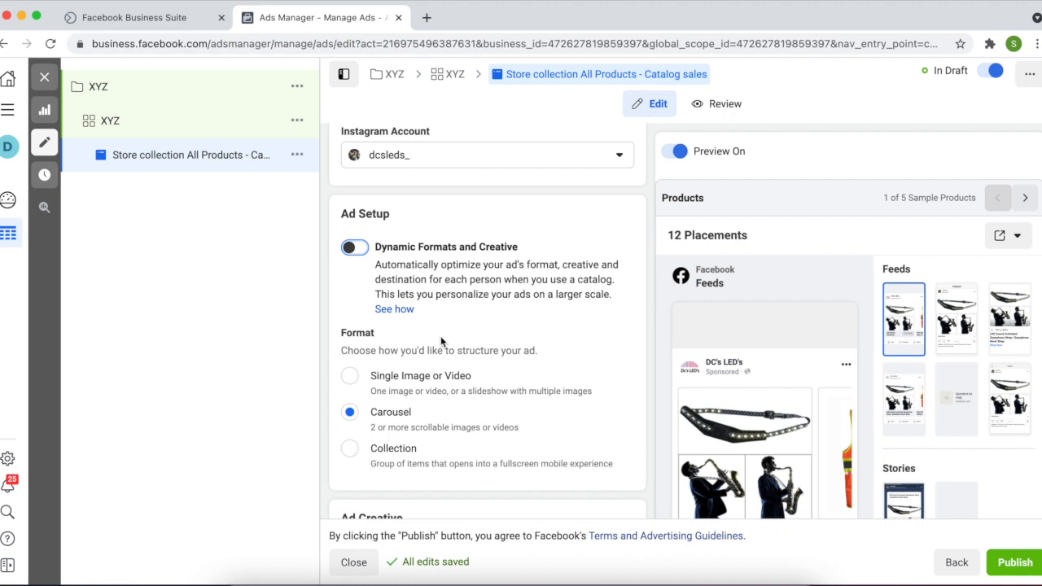
Try Slideshow catalog cards, then switch back to Single Image cards
{"action": "scroll", "coordinate": [441, 342], "scroll_direction": "up", "scroll_amount": 3}
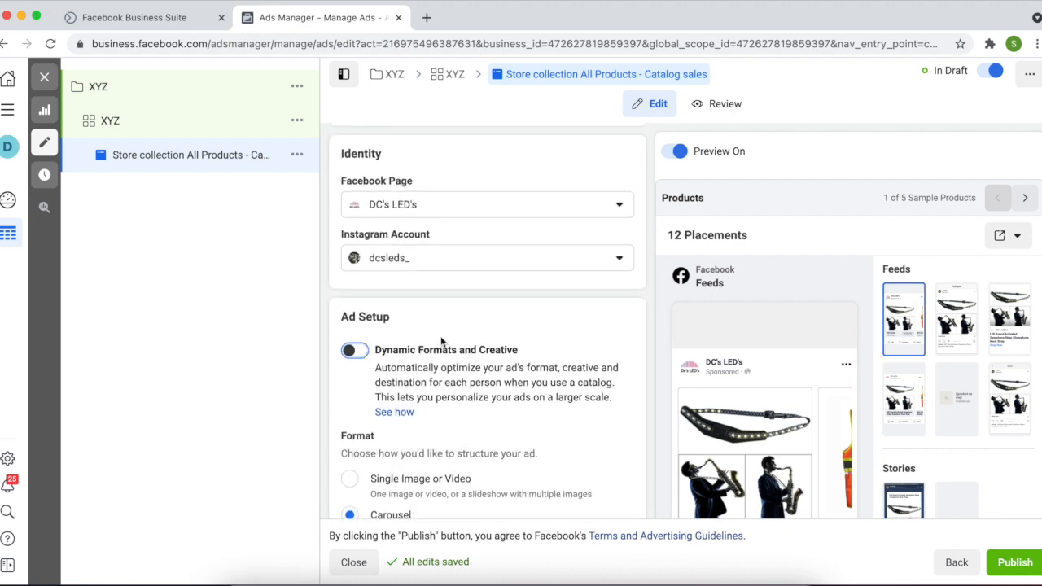
{"action": "scroll", "coordinate": [441, 342], "scroll_direction": "down", "scroll_amount": 5}
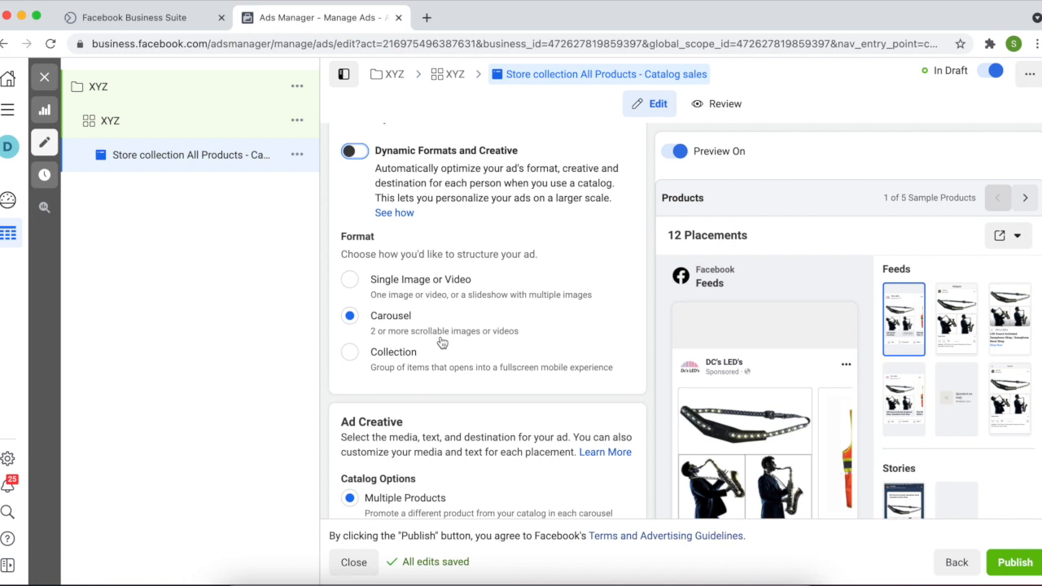
{"action": "scroll", "coordinate": [445, 398], "scroll_direction": "down", "scroll_amount": 4}
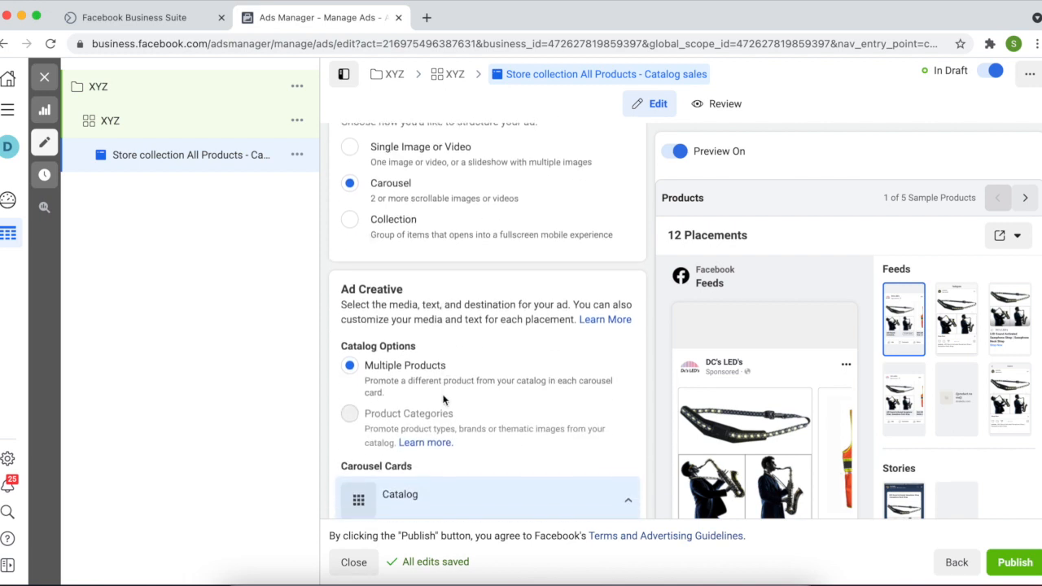
{"action": "scroll", "coordinate": [444, 398], "scroll_direction": "down", "scroll_amount": 2}
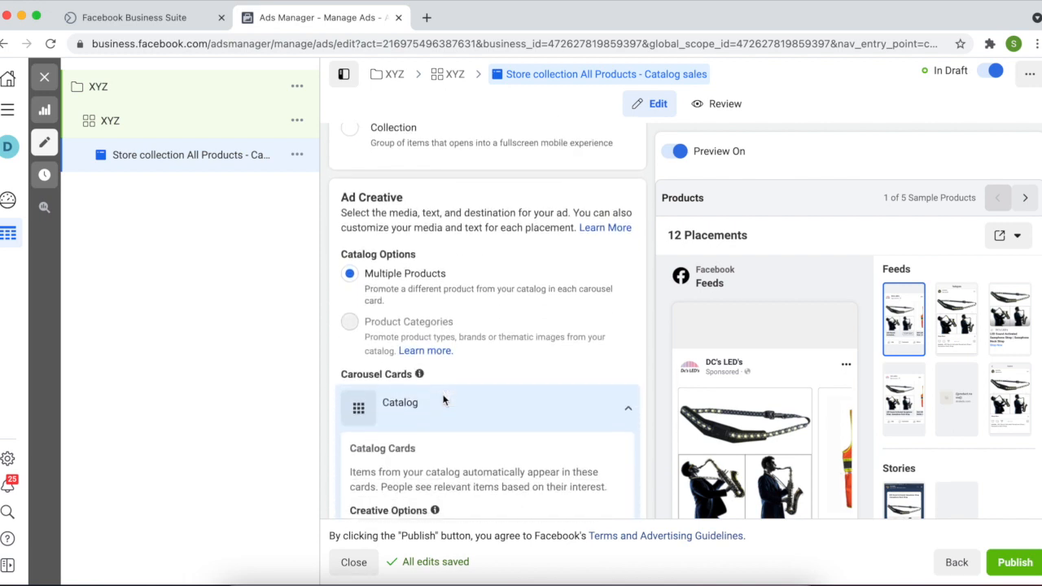
{"action": "scroll", "coordinate": [413, 328], "scroll_direction": "down", "scroll_amount": 3}
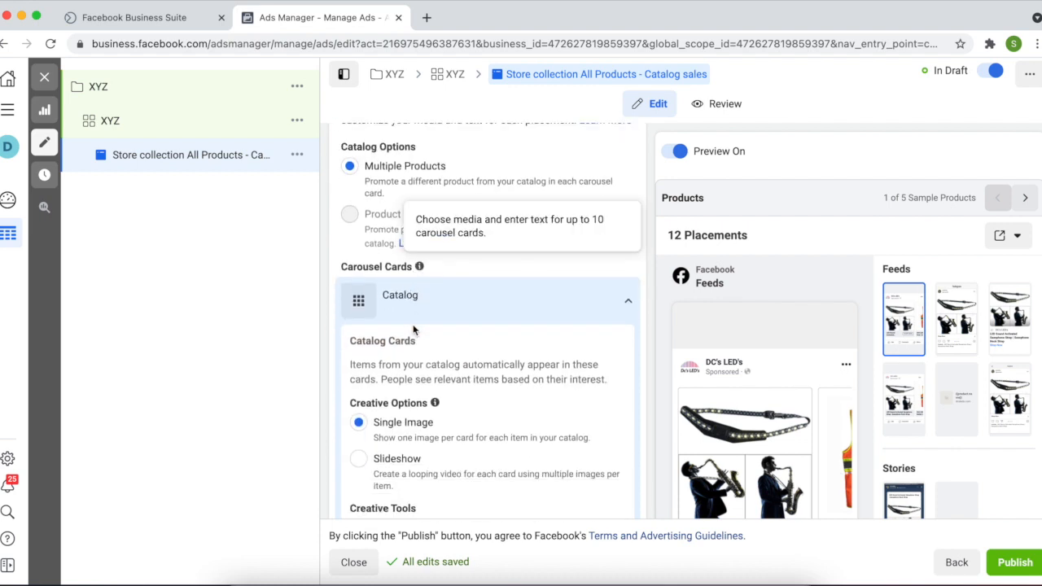
{"action": "scroll", "coordinate": [414, 328], "scroll_direction": "down", "scroll_amount": 2}
{"action": "scroll", "coordinate": [414, 328], "scroll_direction": "down", "scroll_amount": 2}
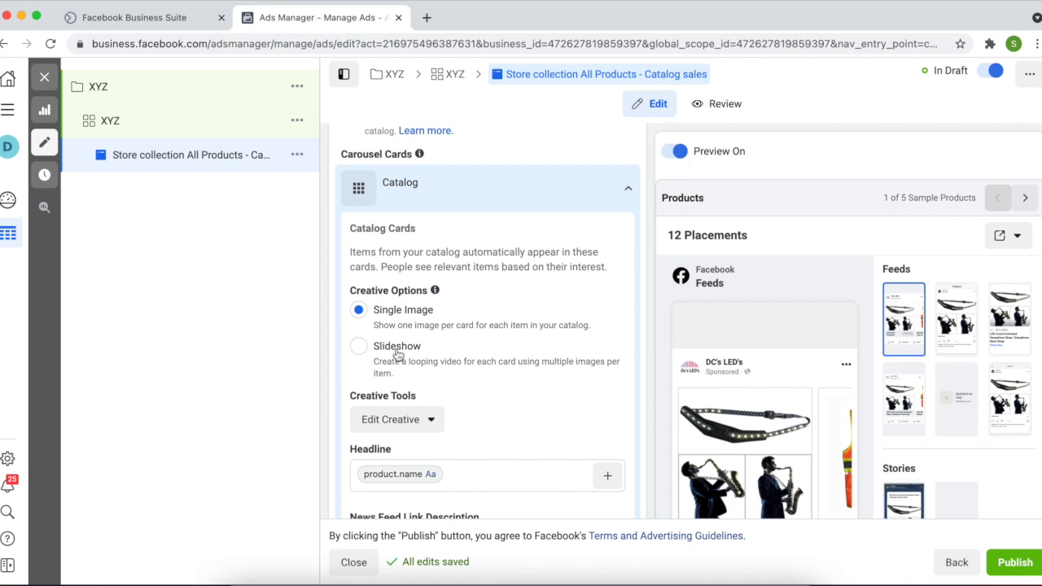
{"action": "left_click", "coordinate": [398, 352]}
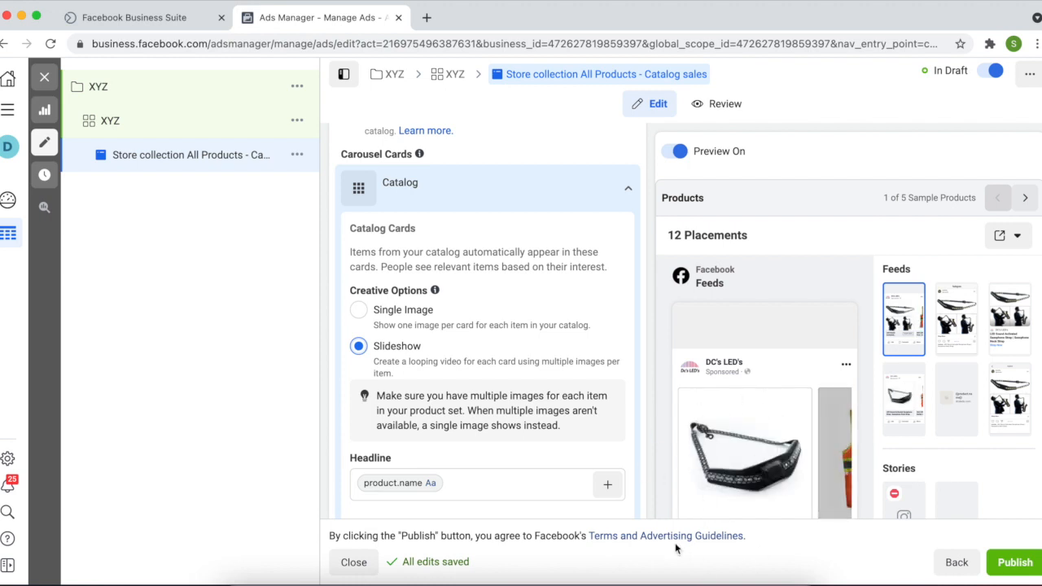
{"action": "left_click", "coordinate": [366, 314]}
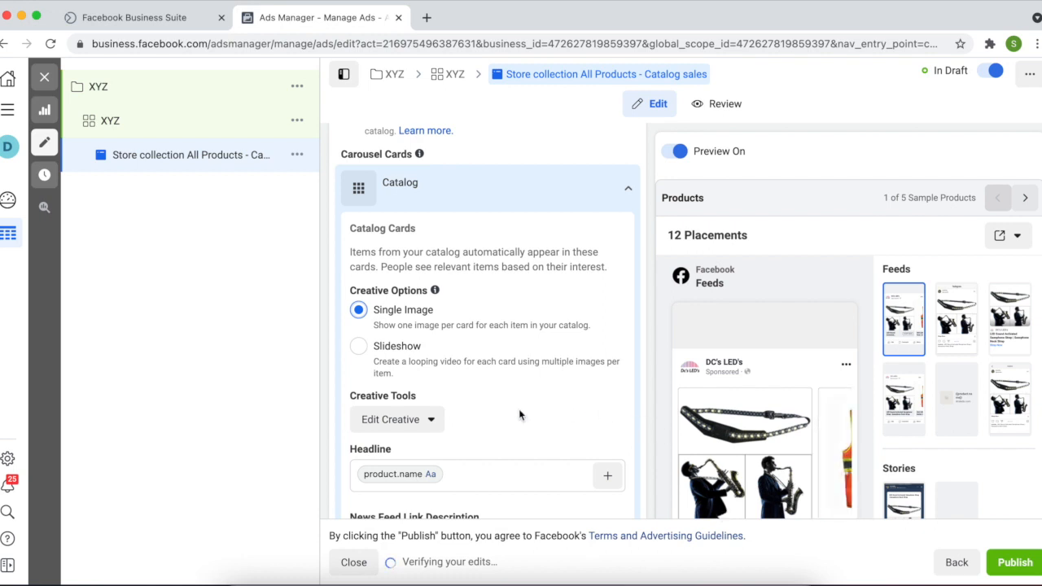
Toggle Slideshow once more, settle on Single Image, and open the Edit Creative dropdown
{"action": "scroll", "coordinate": [518, 409], "scroll_direction": "down", "scroll_amount": 1}
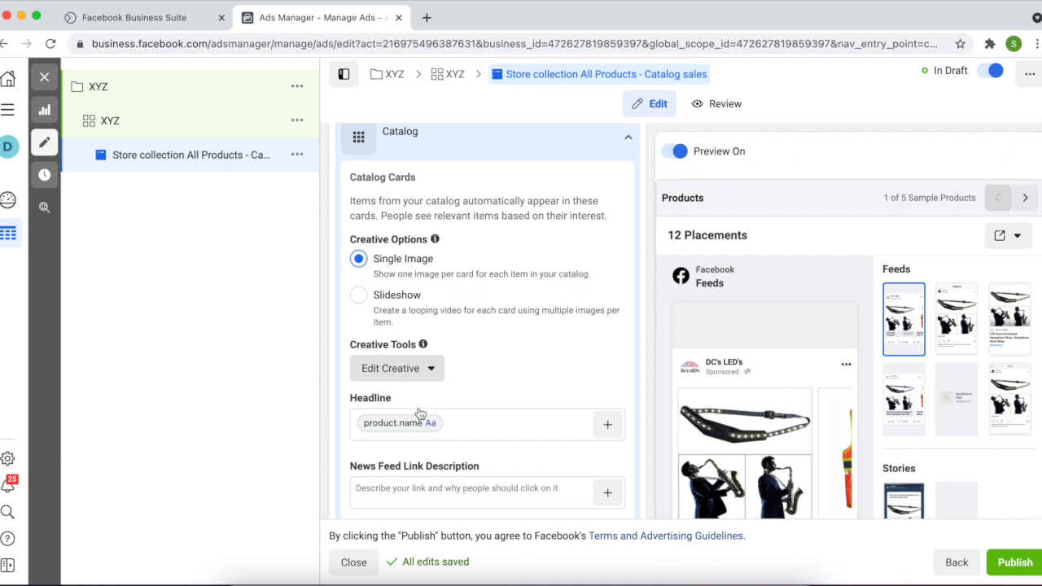
{"action": "left_click", "coordinate": [360, 299]}
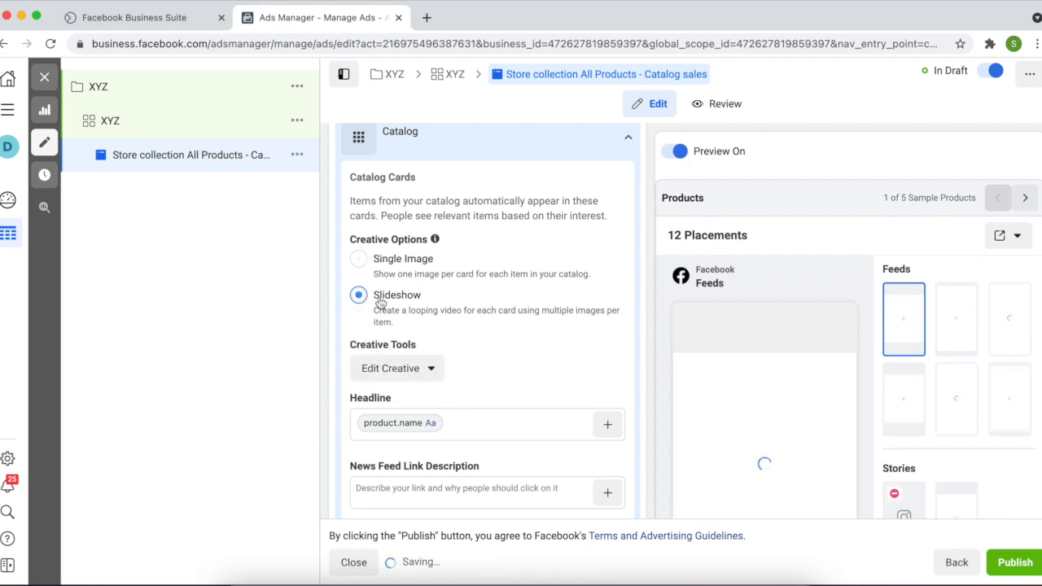
{"action": "left_click", "coordinate": [358, 259]}
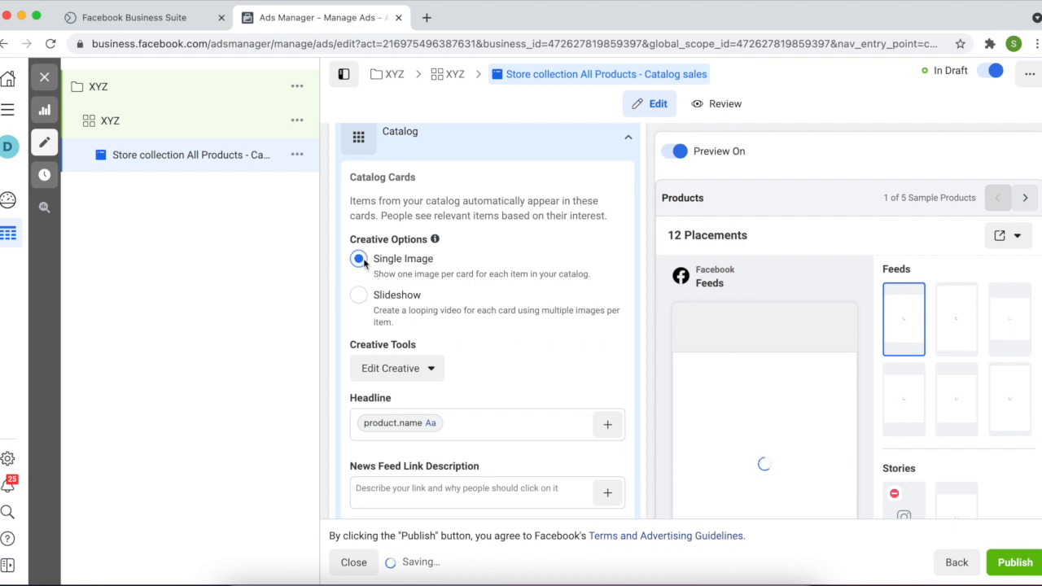
{"action": "left_click", "coordinate": [424, 377]}
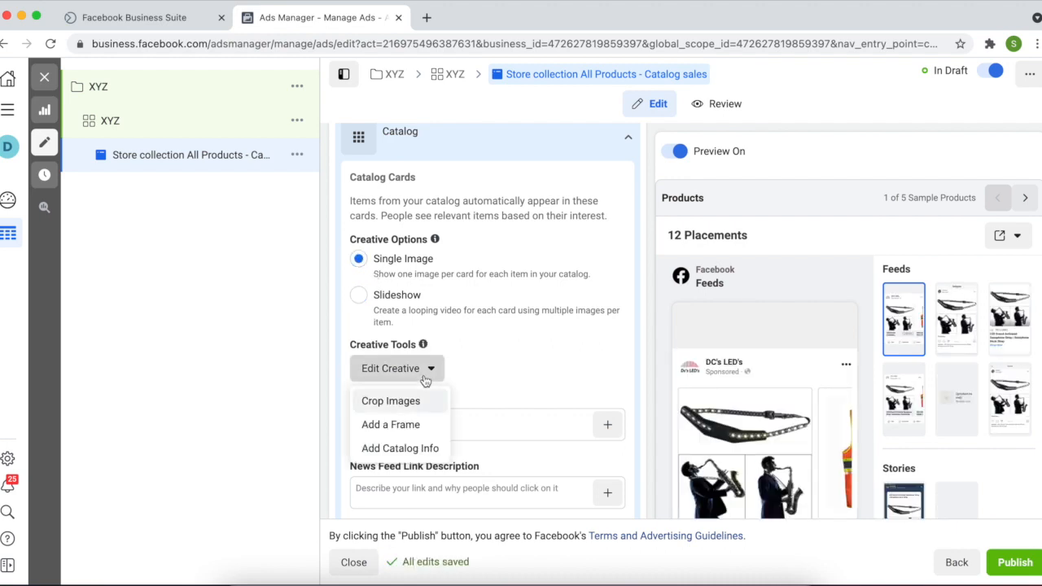
Add a catalog info overlay showing Strikethrough Price on the product images
{"action": "left_click", "coordinate": [413, 456]}
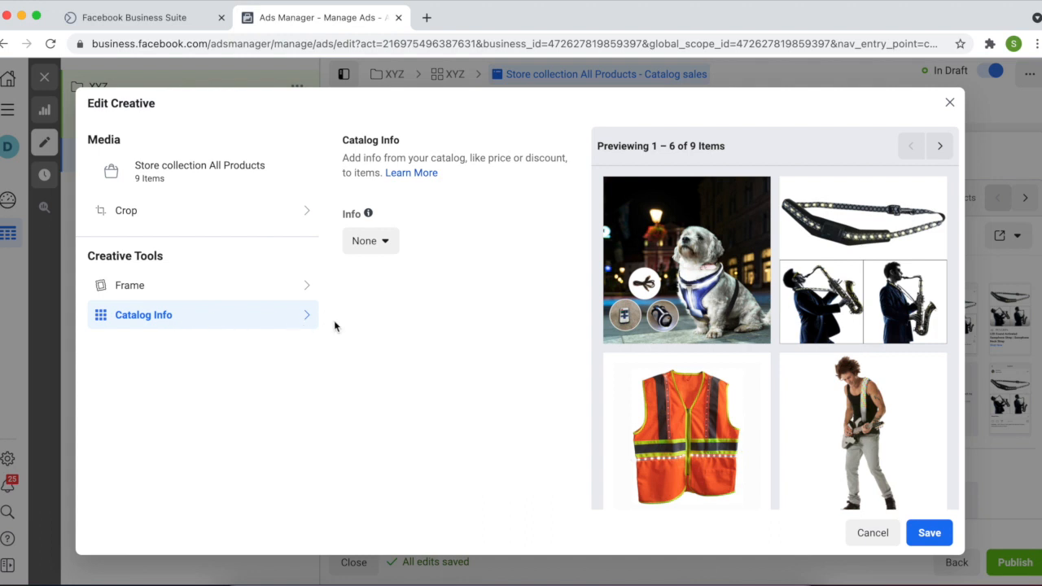
{"action": "left_click", "coordinate": [376, 243]}
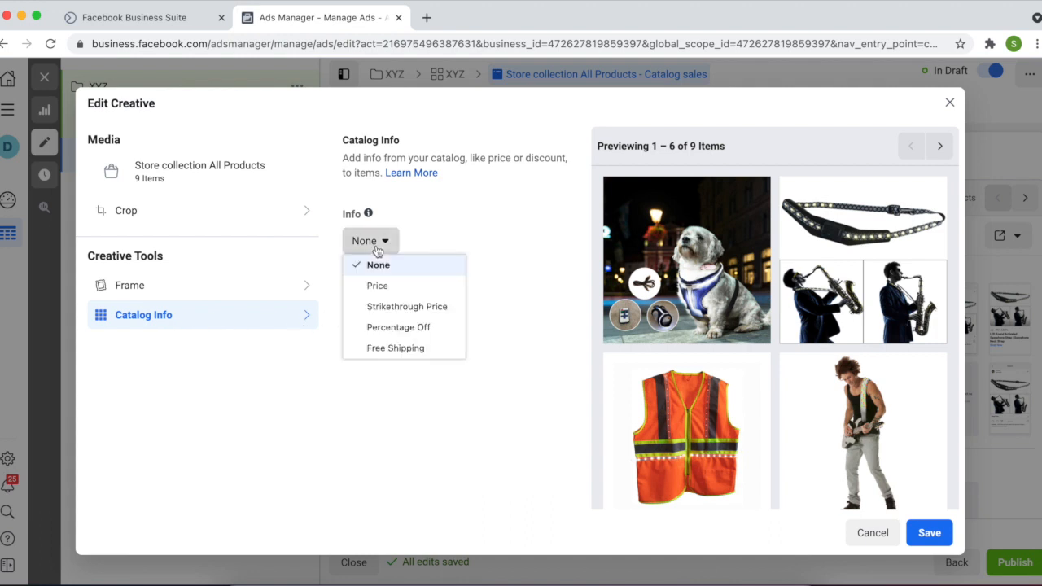
{"action": "left_click", "coordinate": [400, 307]}
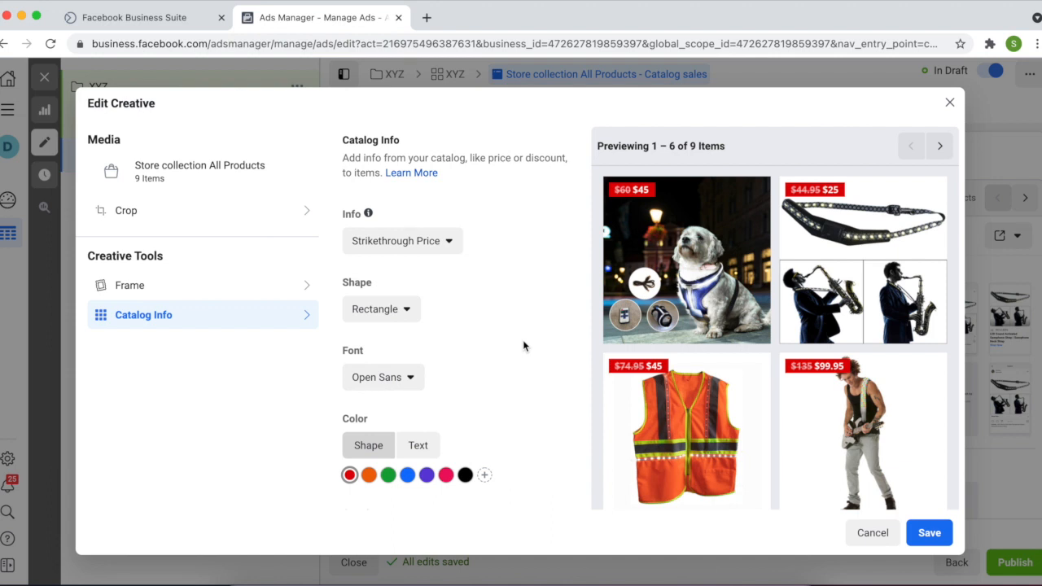
Make the price overlay a blue triangle, keep the Open Sans font, and save
{"action": "left_click", "coordinate": [392, 314]}
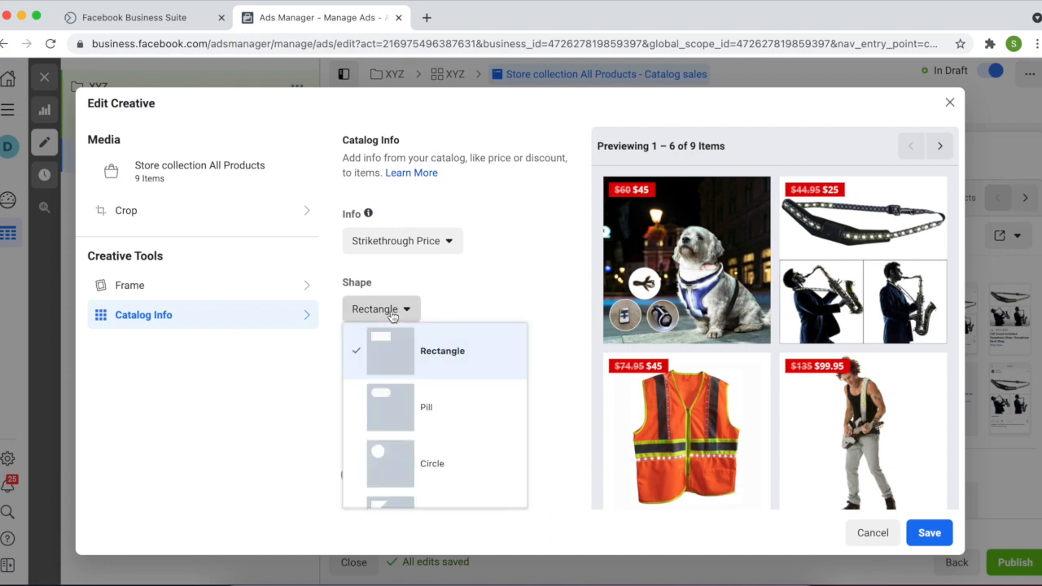
{"action": "left_click", "coordinate": [409, 465]}
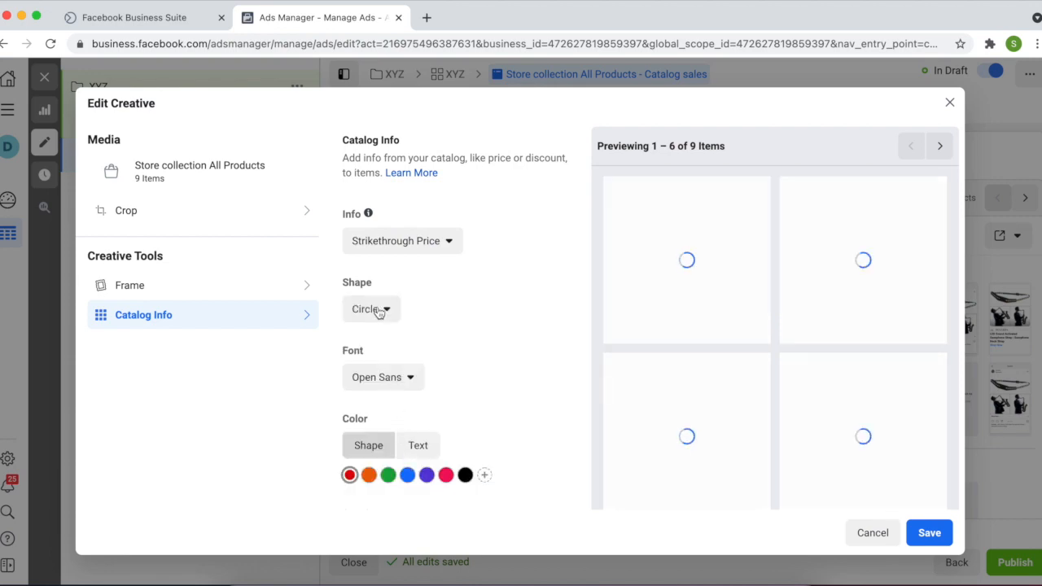
{"action": "left_click", "coordinate": [379, 313]}
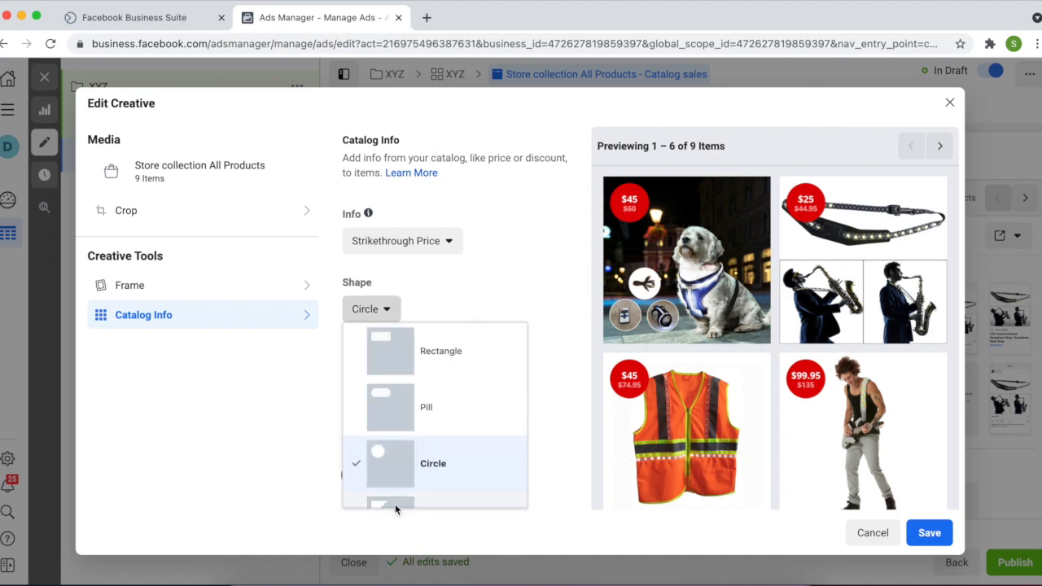
{"action": "left_click", "coordinate": [396, 504]}
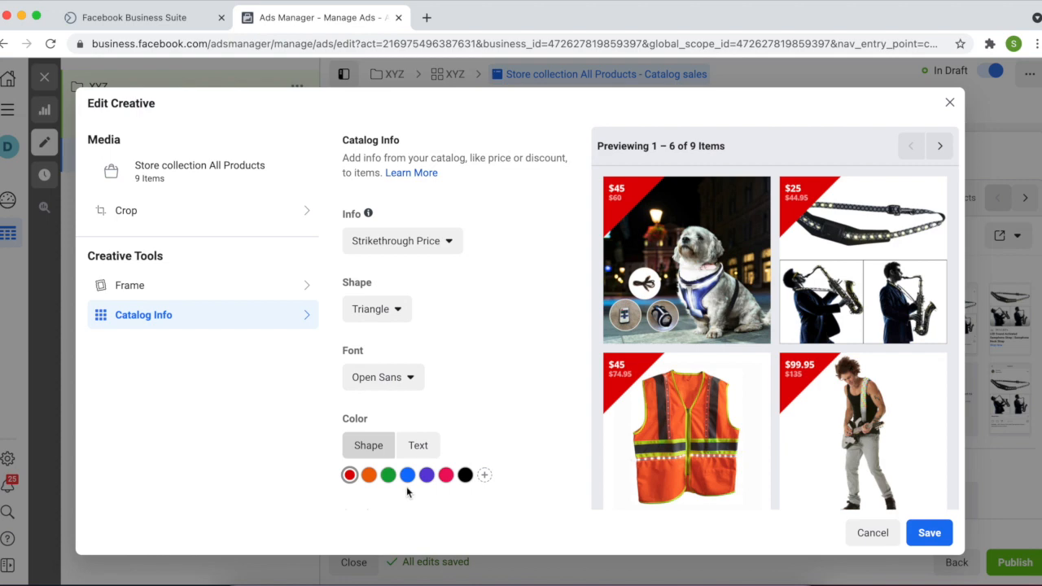
{"action": "scroll", "coordinate": [407, 416], "scroll_direction": "down", "scroll_amount": 2}
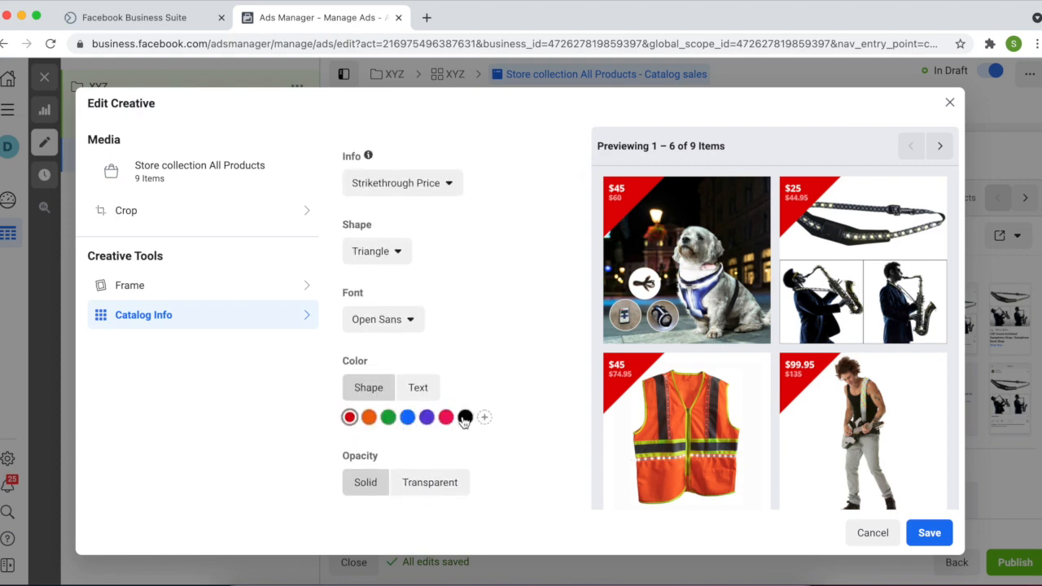
{"action": "left_click", "coordinate": [408, 418]}
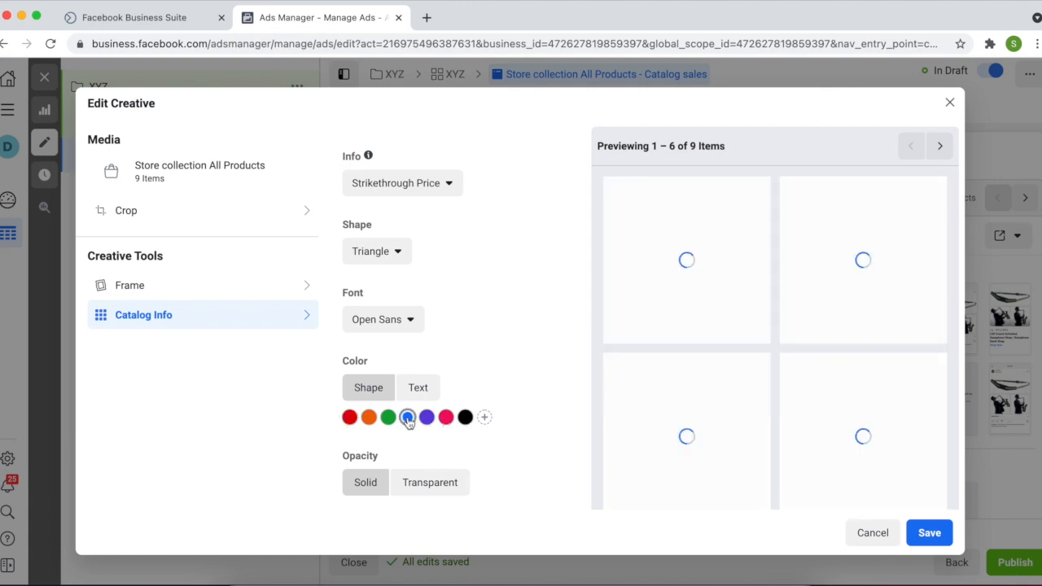
{"action": "left_click", "coordinate": [387, 328]}
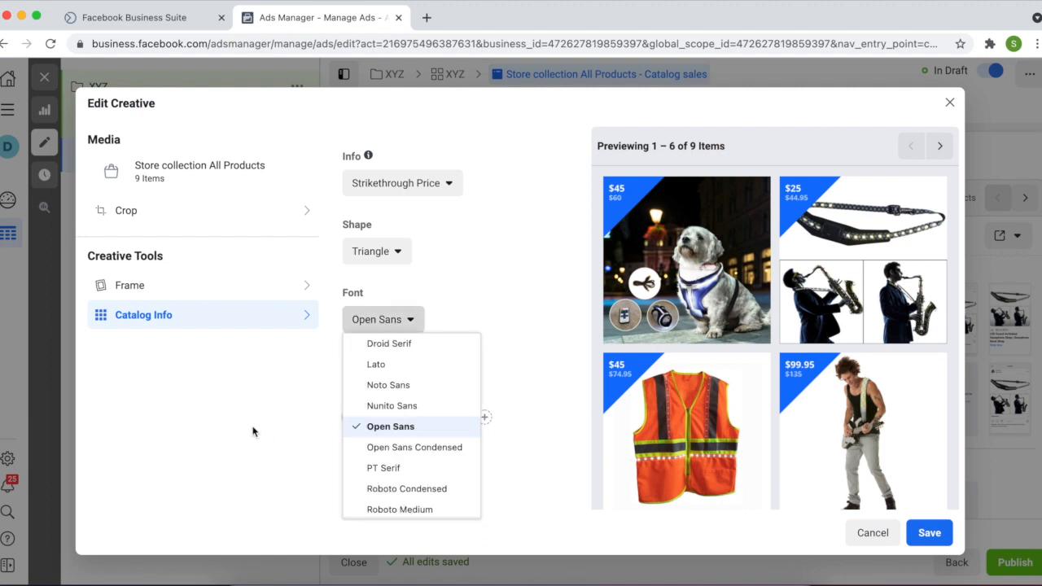
{"action": "left_click", "coordinate": [756, 500]}
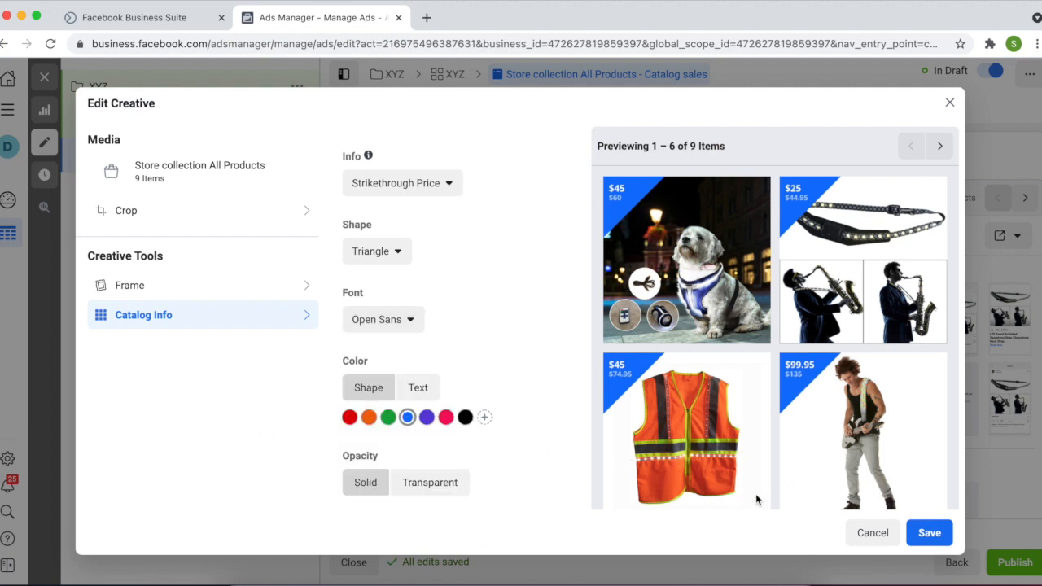
{"action": "left_click", "coordinate": [932, 533]}
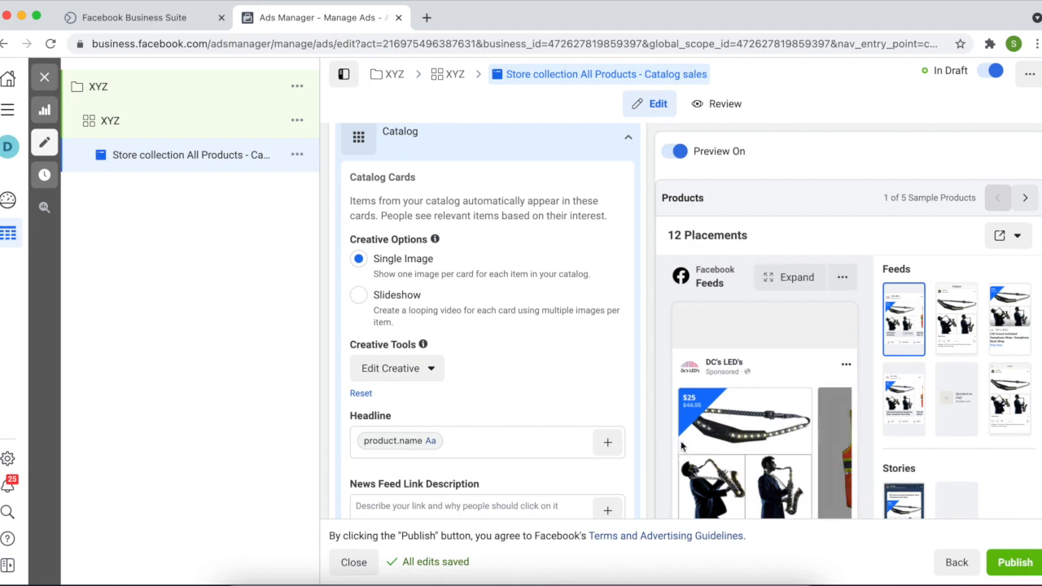
{"action": "scroll", "coordinate": [489, 367], "scroll_direction": "down", "scroll_amount": 2}
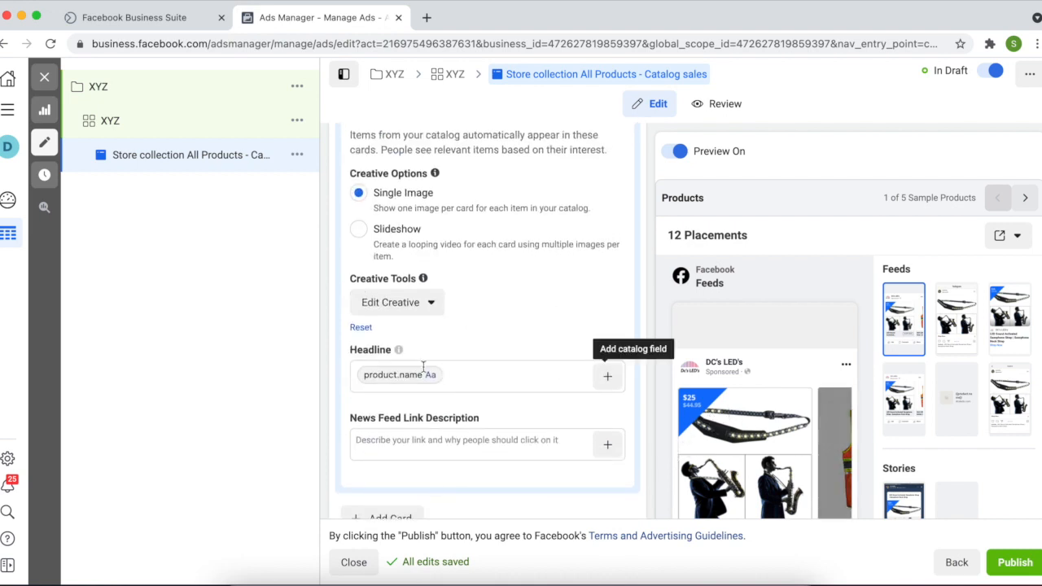
{"action": "scroll", "coordinate": [467, 382], "scroll_direction": "down", "scroll_amount": 2}
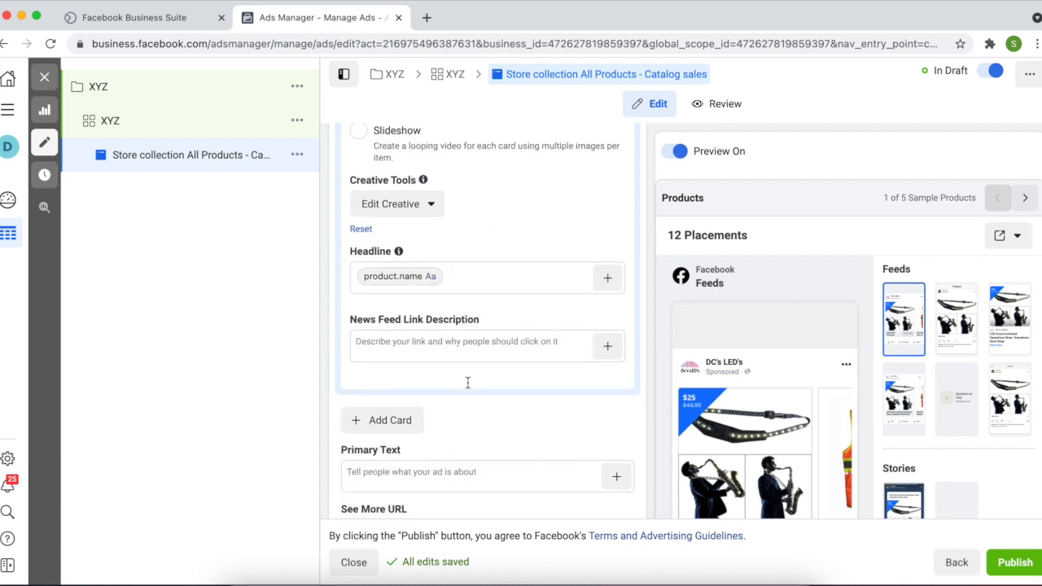
{"action": "left_click", "coordinate": [431, 209]}
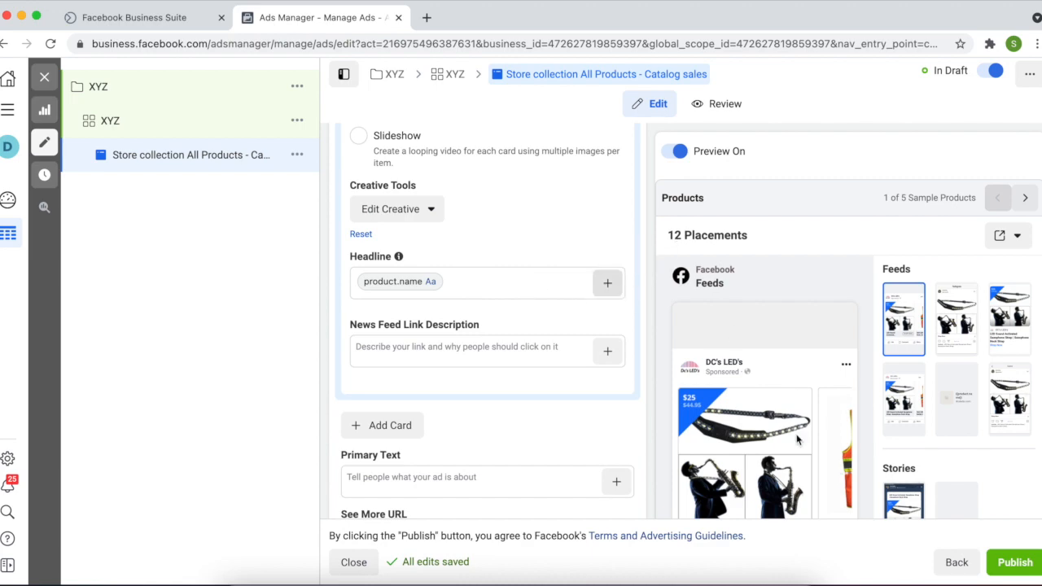
{"action": "scroll", "coordinate": [612, 391], "scroll_direction": "down", "scroll_amount": 4}
{"action": "scroll", "coordinate": [613, 405], "scroll_direction": "down", "scroll_amount": 10}
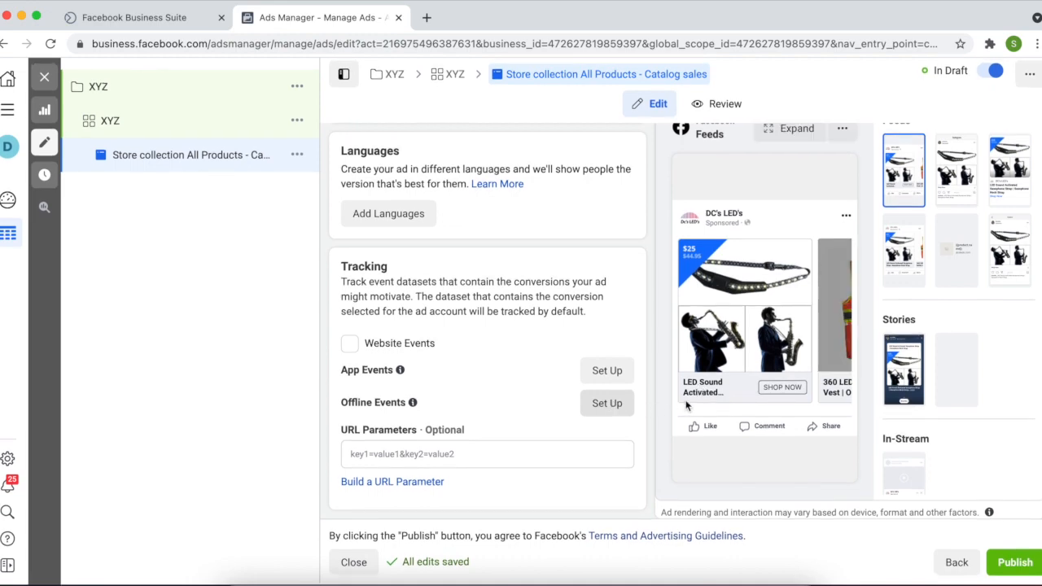
{"action": "scroll", "coordinate": [530, 311], "scroll_direction": "up", "scroll_amount": 10}
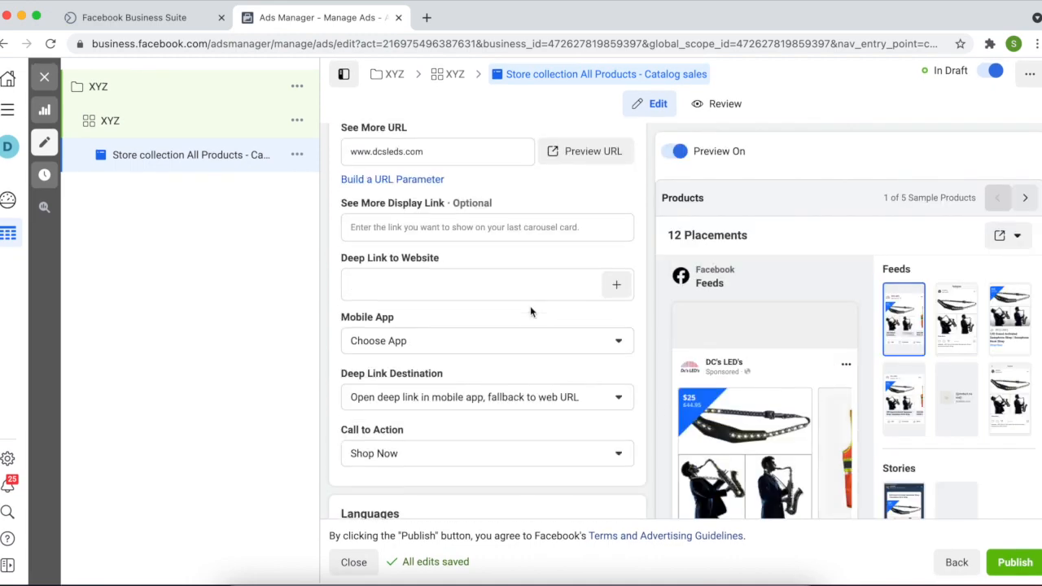
{"action": "scroll", "coordinate": [530, 306], "scroll_direction": "up", "scroll_amount": 3}
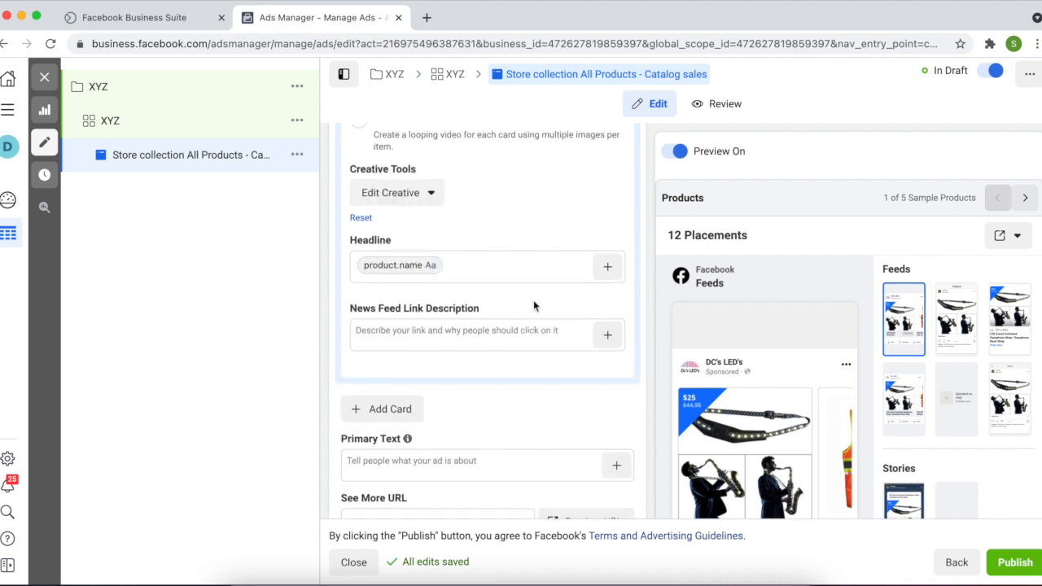
{"action": "left_click", "coordinate": [607, 267]}
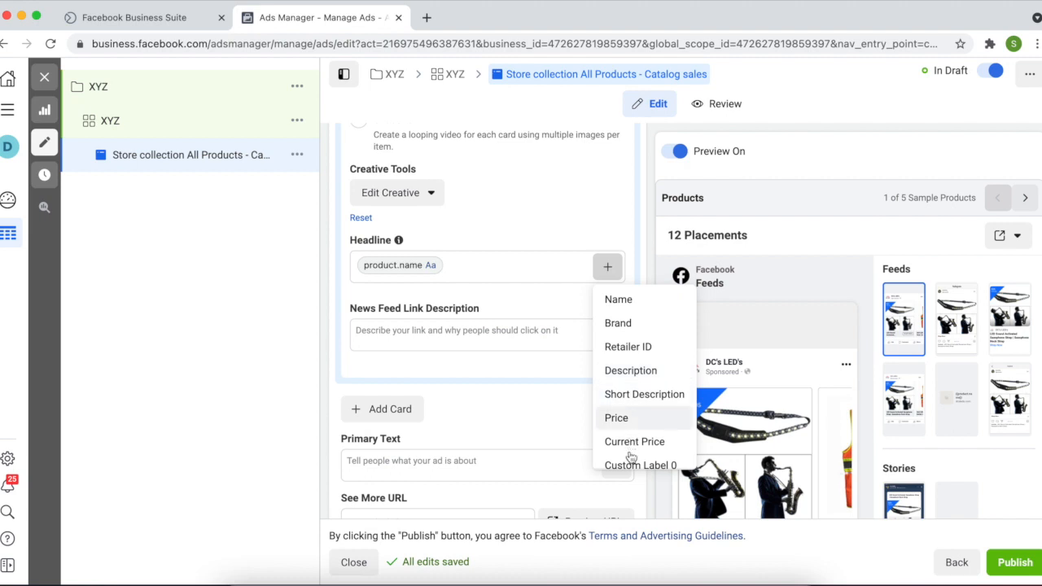
{"action": "scroll", "coordinate": [633, 436], "scroll_direction": "down", "scroll_amount": 1}
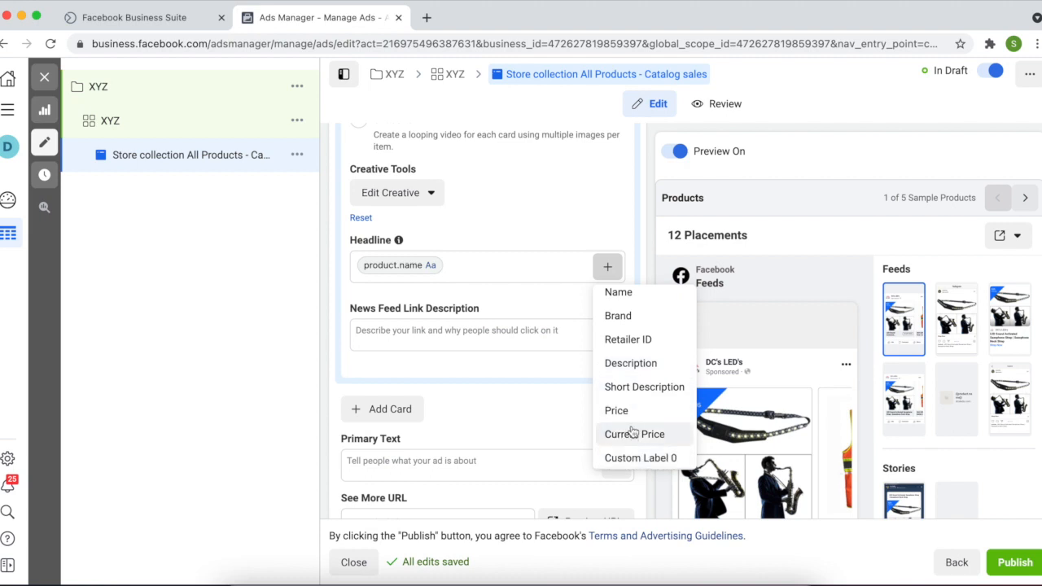
{"action": "left_click", "coordinate": [553, 363]}
{"action": "scroll", "coordinate": [554, 364], "scroll_direction": "down", "scroll_amount": 5}
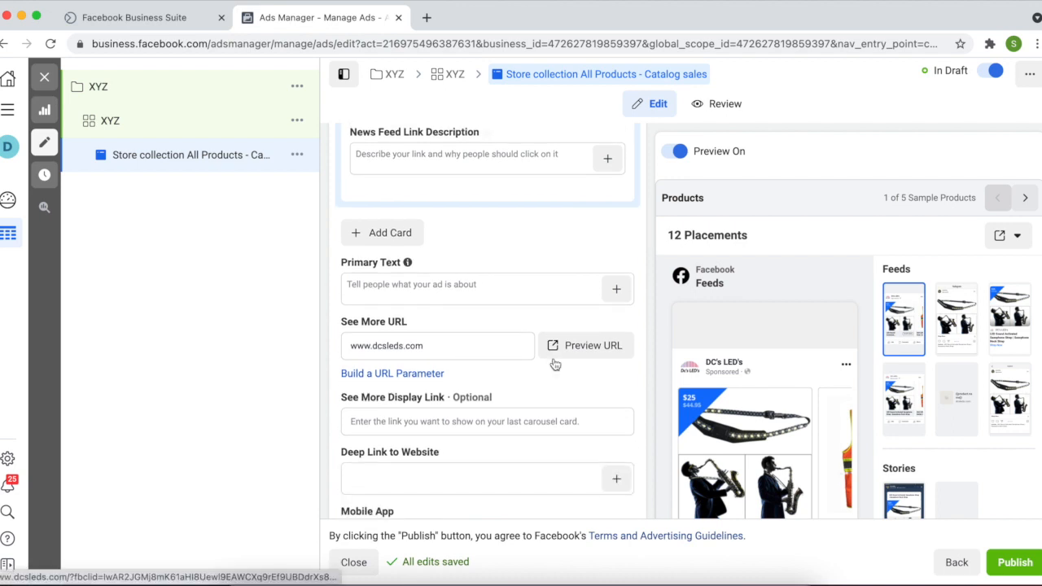
{"action": "scroll", "coordinate": [557, 346], "scroll_direction": "down", "scroll_amount": 1}
{"action": "left_click", "coordinate": [483, 252]}
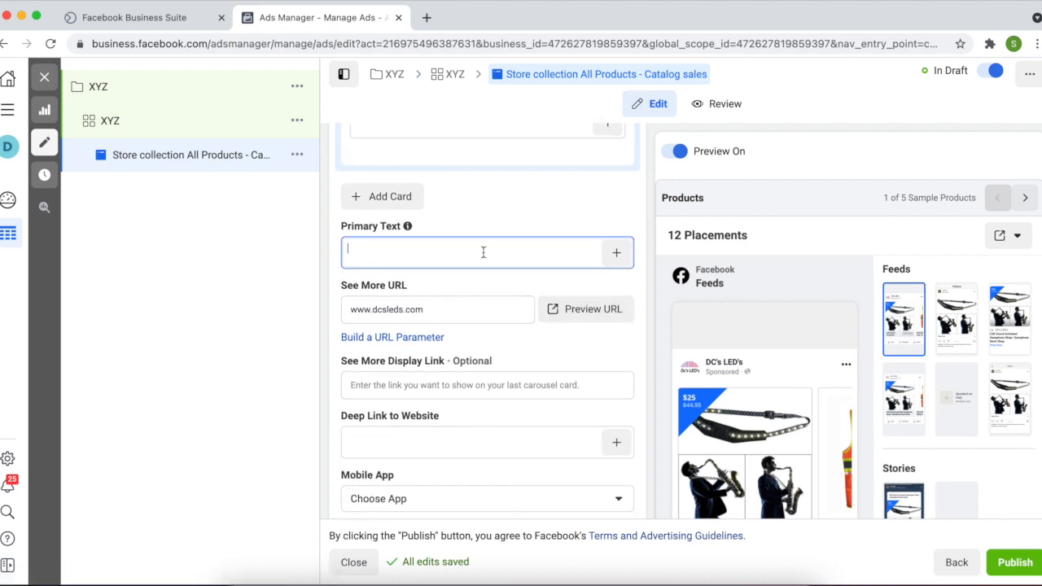
{"action": "triple_click", "coordinate": [446, 309]}
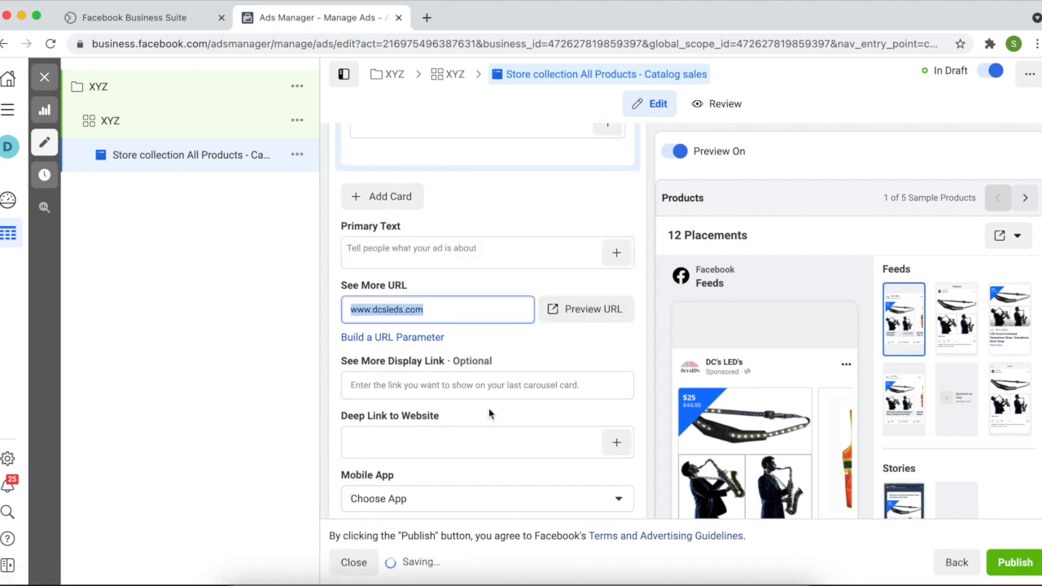
{"action": "scroll", "coordinate": [489, 408], "scroll_direction": "down", "scroll_amount": 2}
{"action": "scroll", "coordinate": [489, 408], "scroll_direction": "up", "scroll_amount": 5}
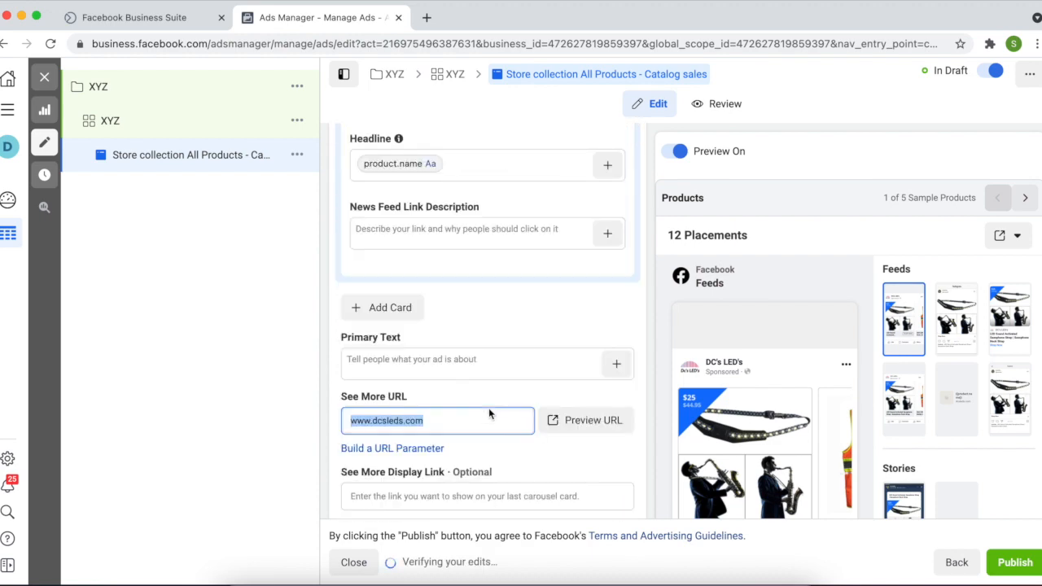
{"action": "scroll", "coordinate": [489, 412], "scroll_direction": "up", "scroll_amount": 5}
{"action": "scroll", "coordinate": [489, 413], "scroll_direction": "down", "scroll_amount": 4}
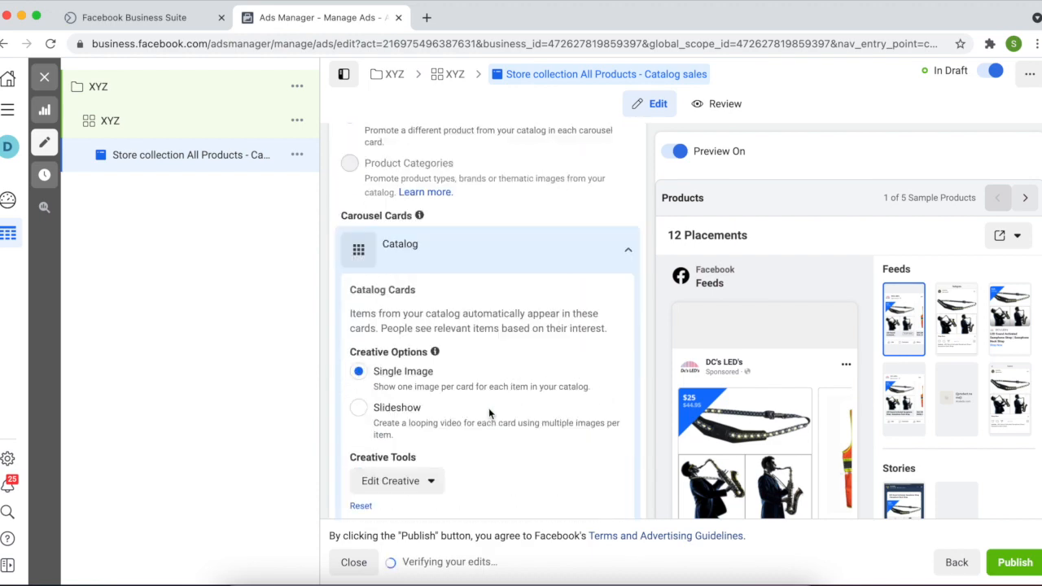
{"action": "scroll", "coordinate": [489, 413], "scroll_direction": "down", "scroll_amount": 10}
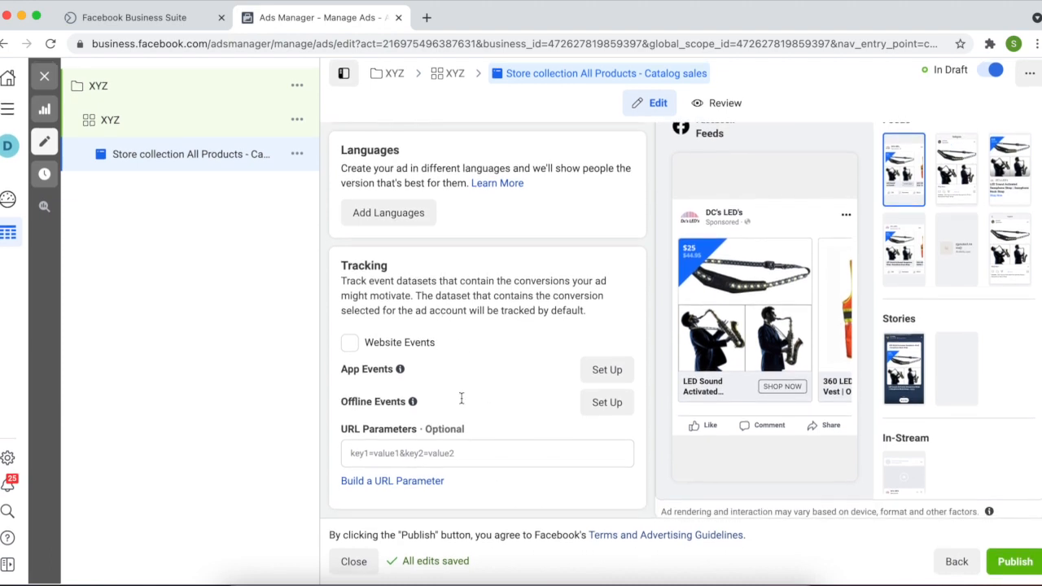
{"action": "scroll", "coordinate": [516, 440], "scroll_direction": "up", "scroll_amount": 3}
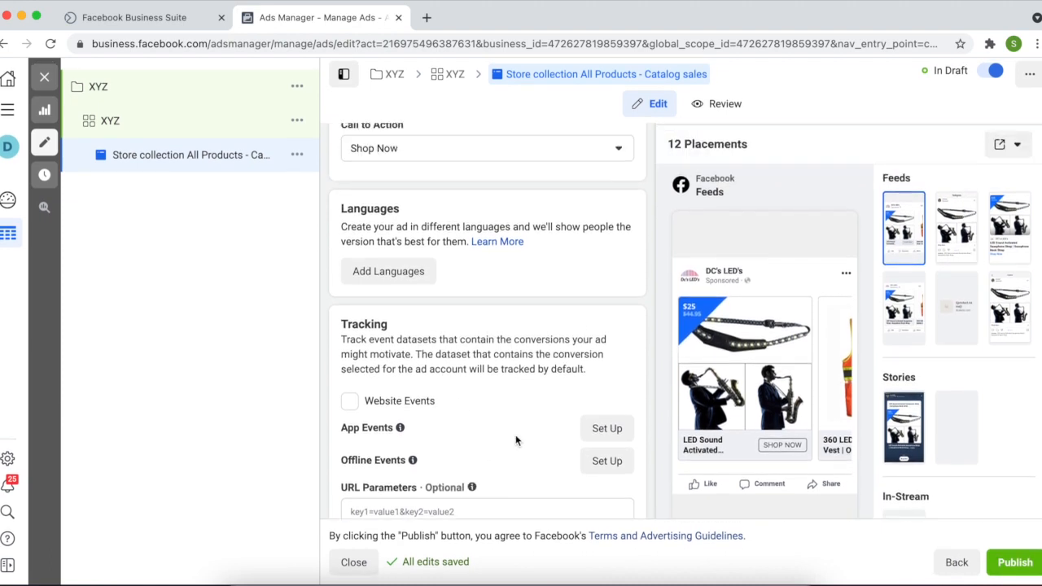
{"action": "scroll", "coordinate": [546, 432], "scroll_direction": "up", "scroll_amount": 3}
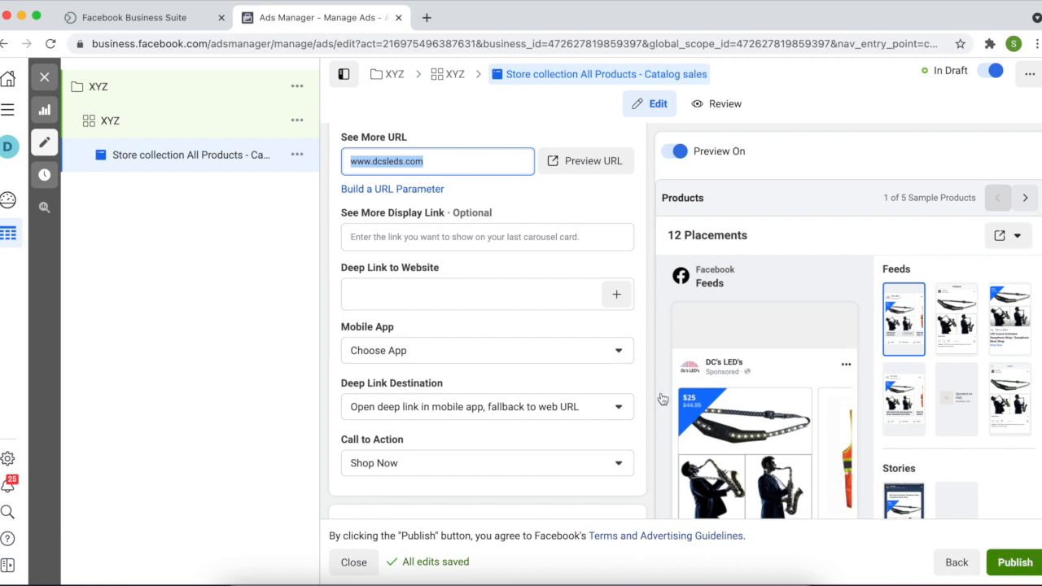
Clear the campaign, ad set and ad filters and delete the draft Store collection ad
{"action": "left_click", "coordinate": [45, 79]}
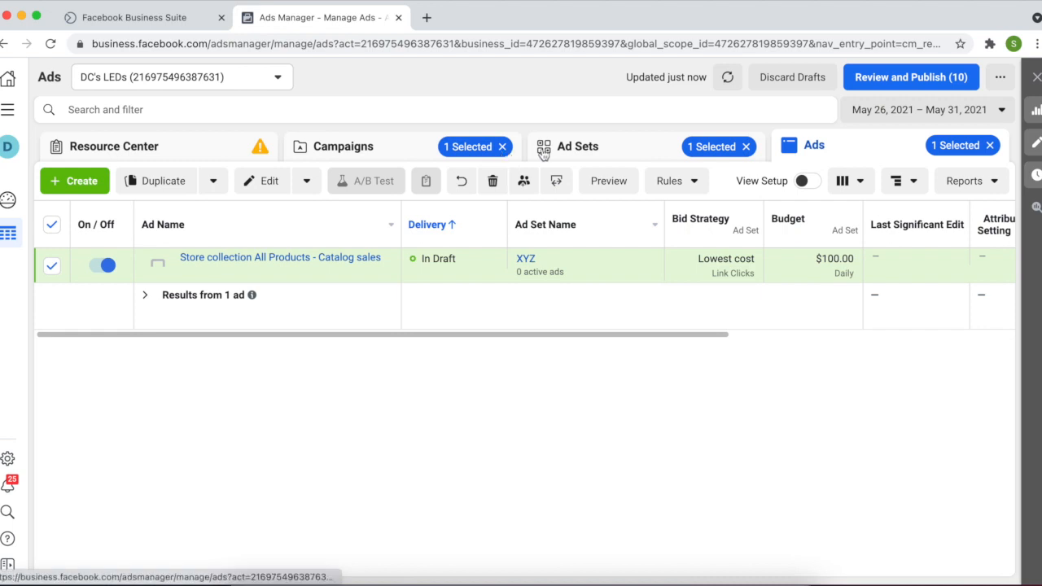
{"action": "left_click", "coordinate": [747, 153]}
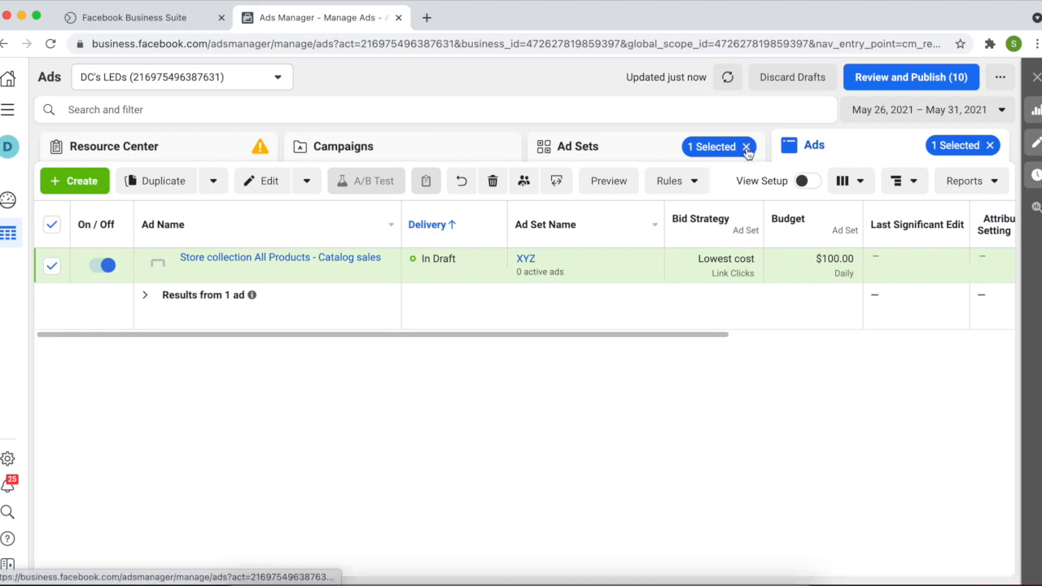
{"action": "left_click", "coordinate": [747, 150]}
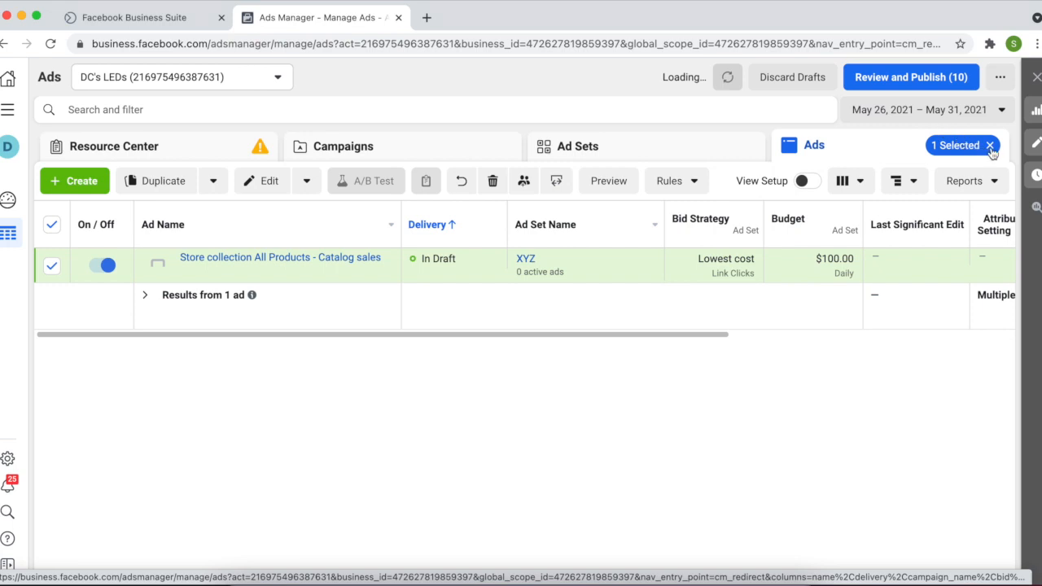
{"action": "left_click", "coordinate": [991, 148]}
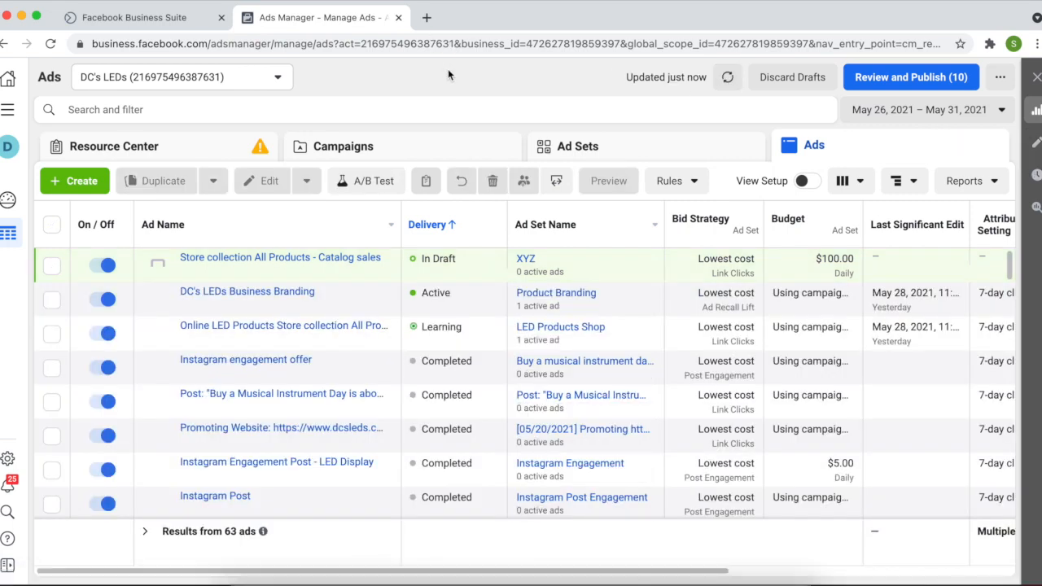
{"action": "mouse_move", "coordinate": [47, 273]}
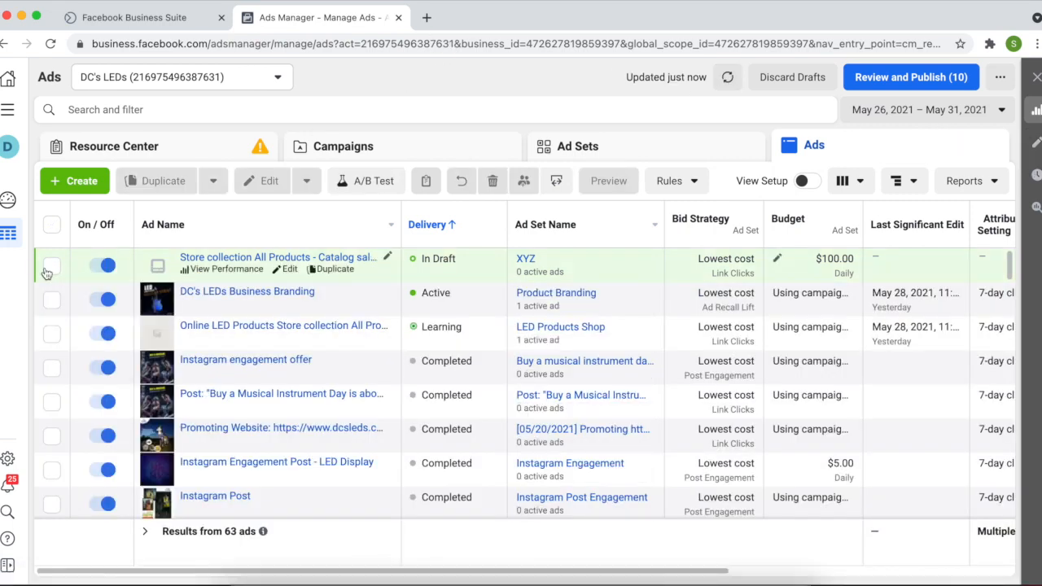
{"action": "left_click", "coordinate": [203, 263]}
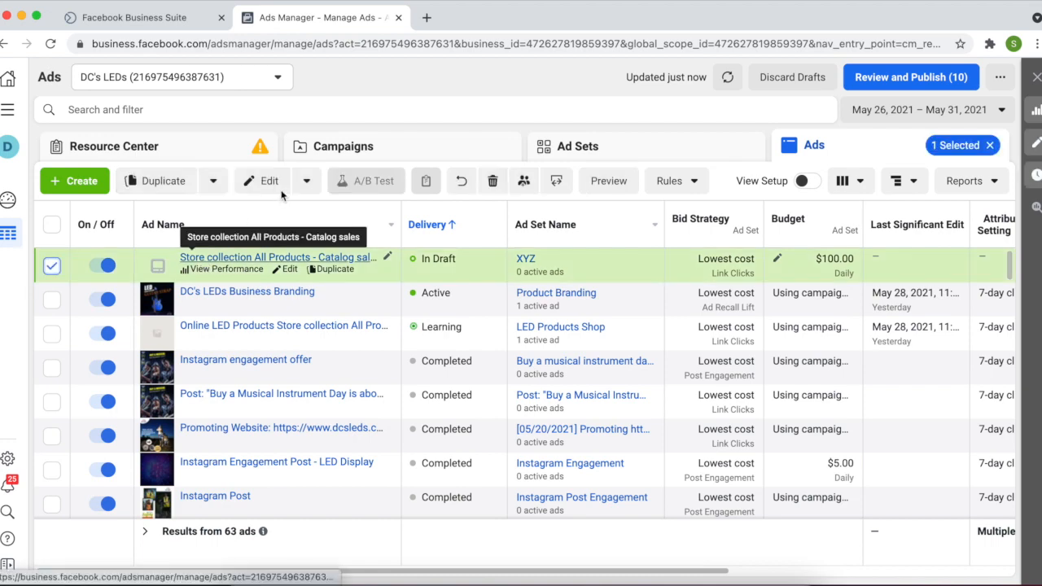
{"action": "left_click", "coordinate": [494, 182]}
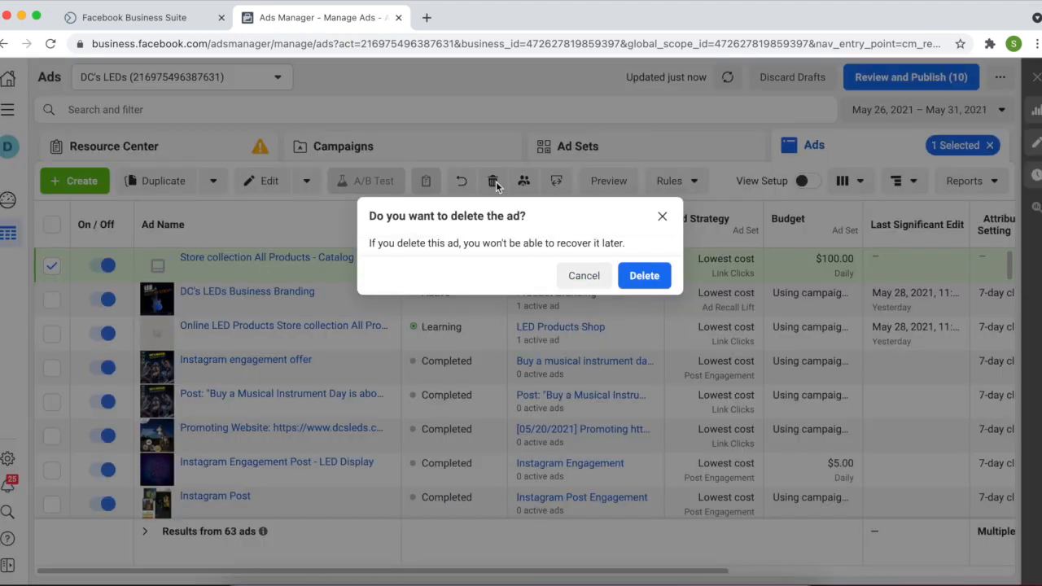
{"action": "left_click", "coordinate": [656, 275]}
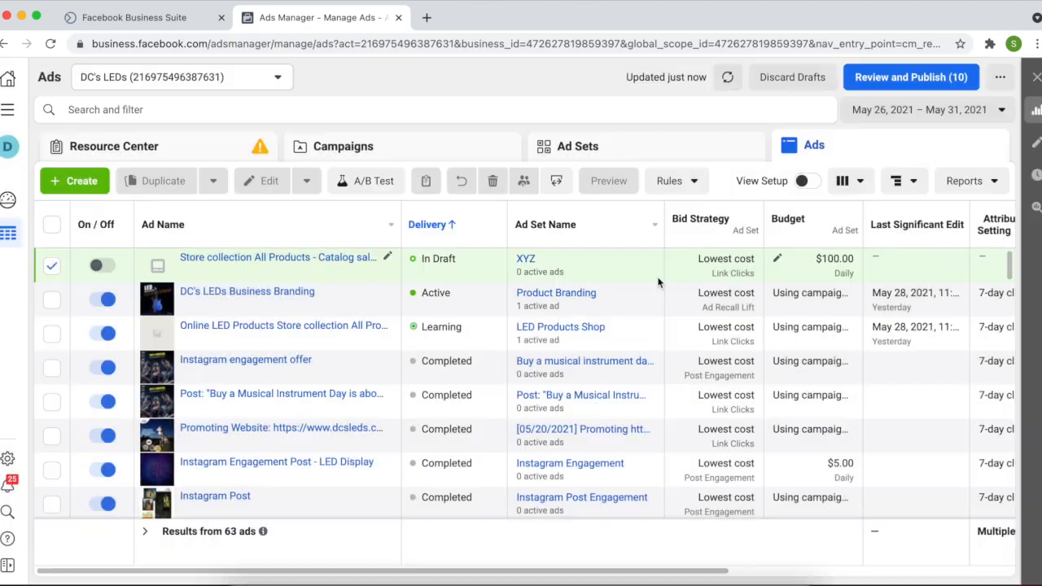
Delete the XYZ draft campaign from the Campaigns list
{"action": "left_click", "coordinate": [413, 156]}
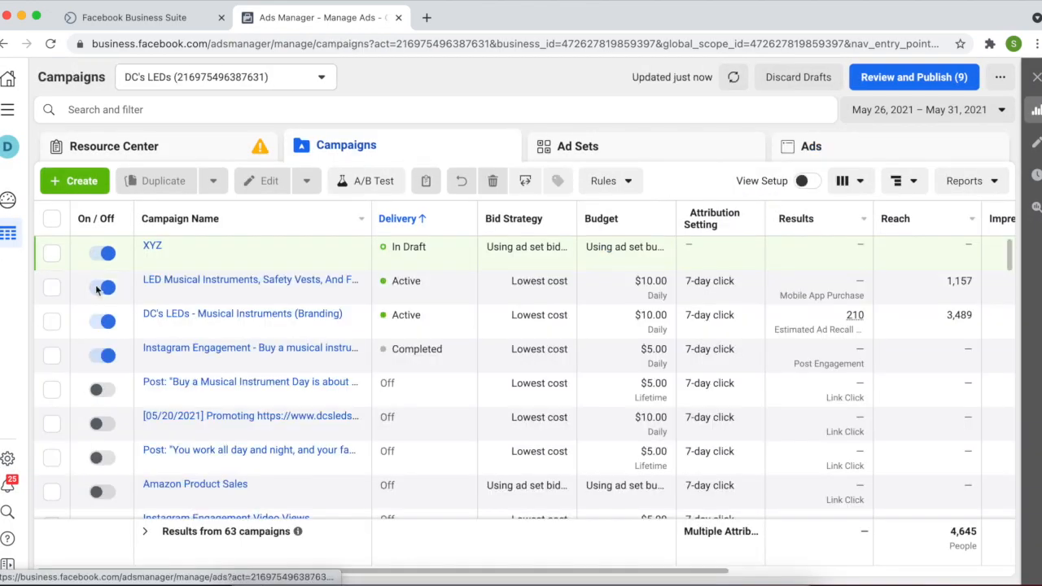
{"action": "left_click", "coordinate": [51, 255]}
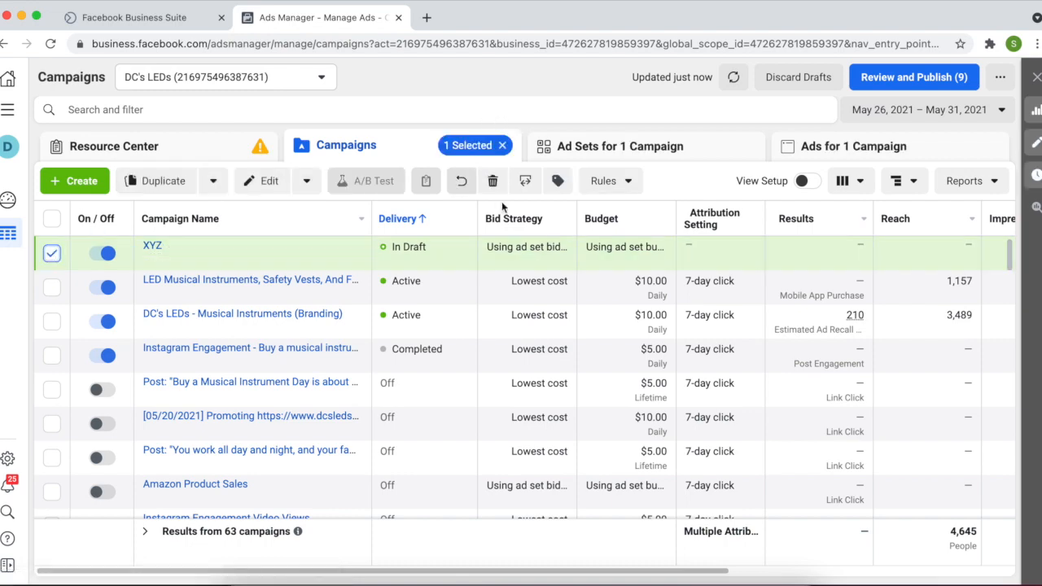
{"action": "left_click", "coordinate": [493, 183]}
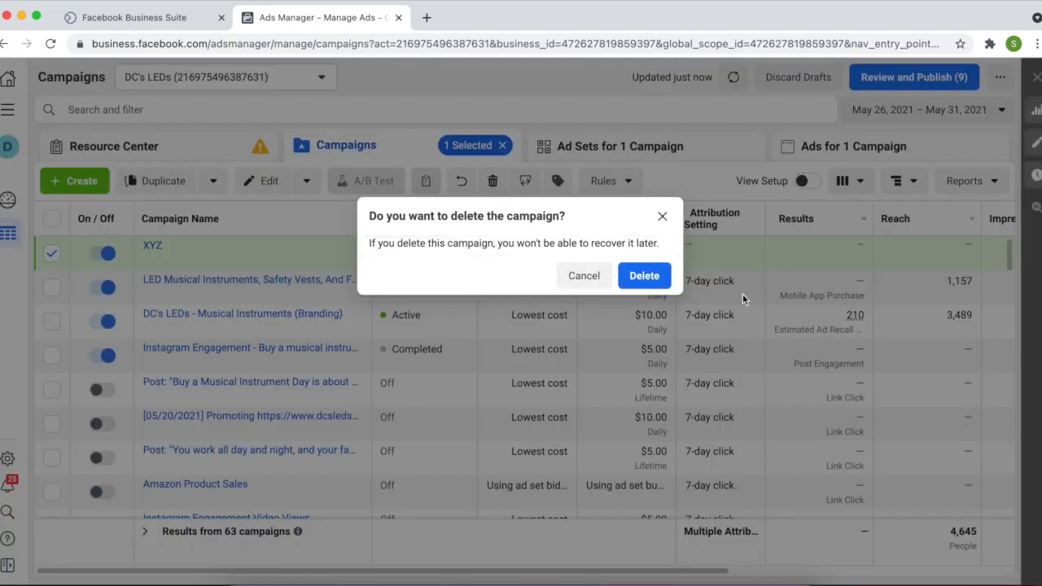
{"action": "left_click", "coordinate": [651, 275]}
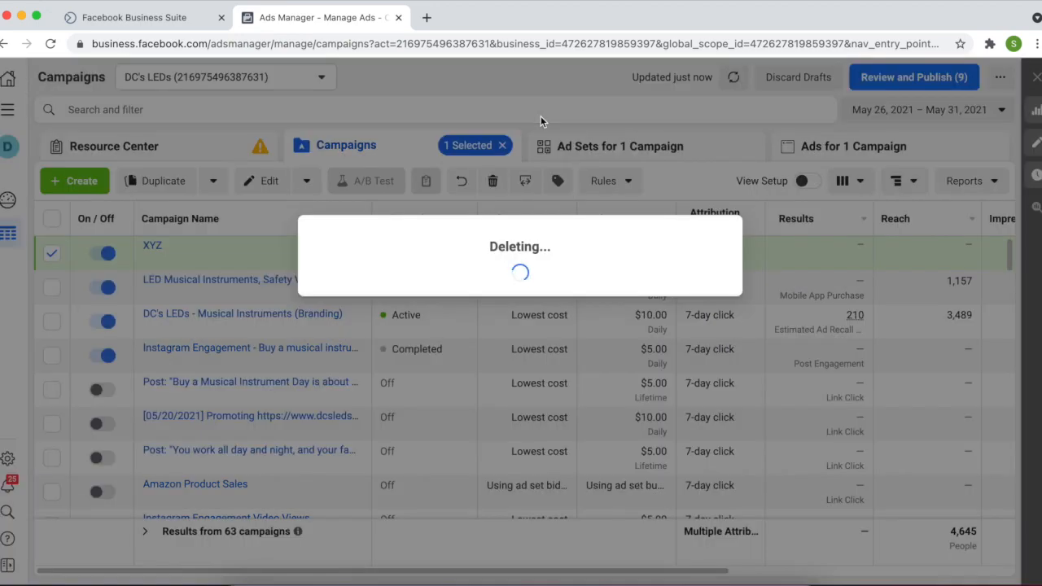